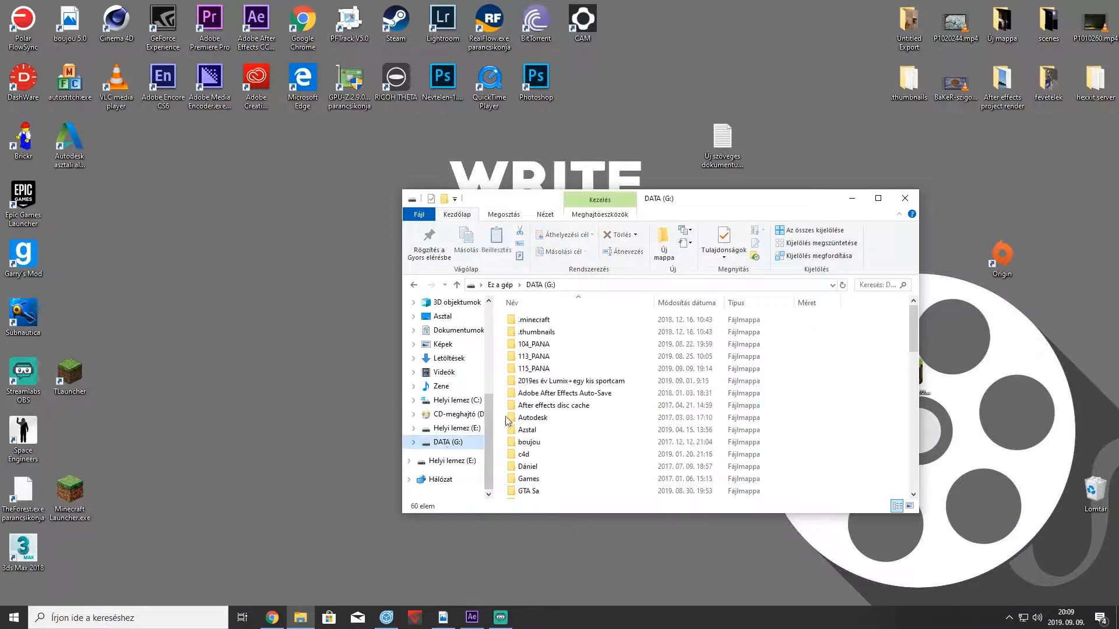
Open the trackelni1 folder inside 115_PANA and delete the file Untitled Project.ma.
{"action": "double_click", "coordinate": [530, 369]}
{"action": "double_click", "coordinate": [533, 333]}
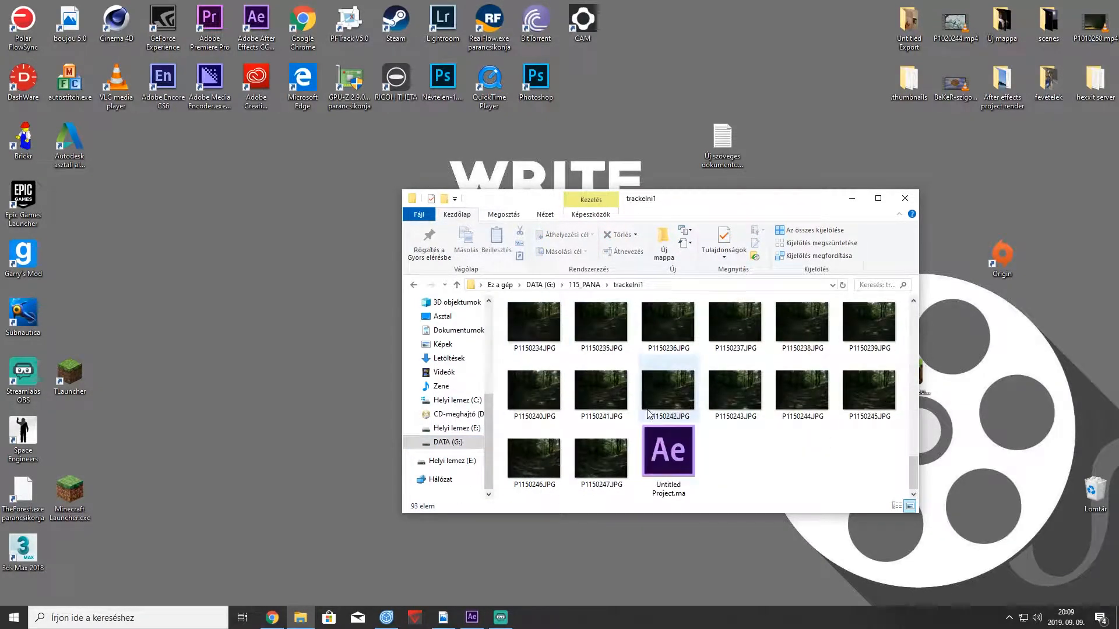
{"action": "left_click", "coordinate": [668, 457]}
{"action": "key", "text": "Delete"}
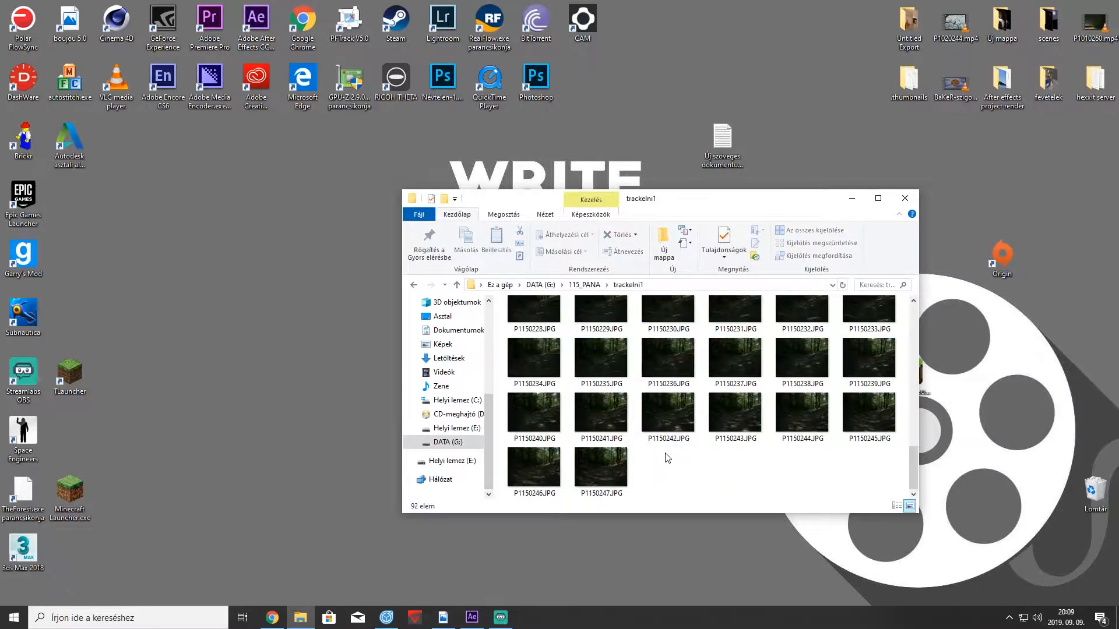
Look through the JPG image sequence in the trackelni1 folder from the first frame to the last.
{"action": "scroll", "coordinate": [667, 457], "scroll_direction": "up", "scroll_amount": 8}
{"action": "left_click", "coordinate": [522, 319]}
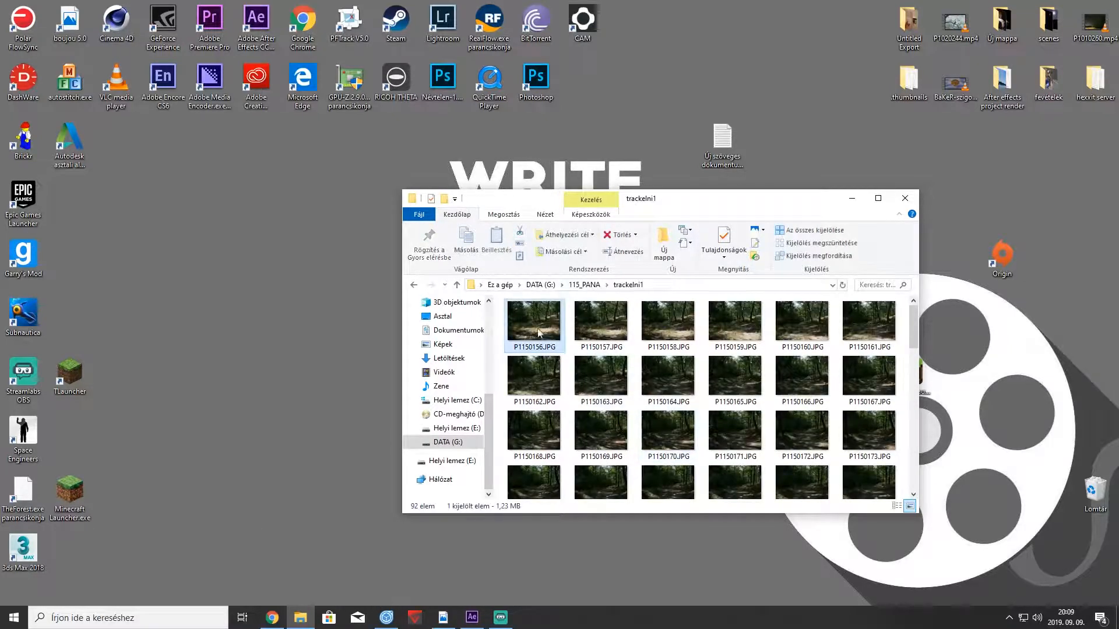
{"action": "scroll", "coordinate": [670, 397], "scroll_direction": "down", "scroll_amount": 8}
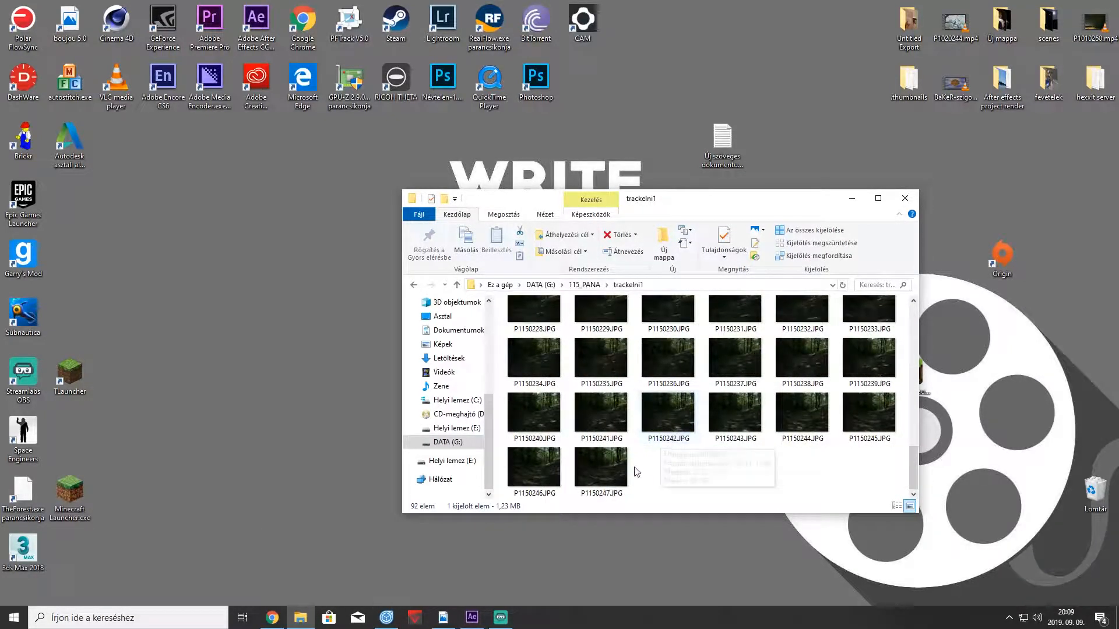
{"action": "left_click_drag", "start_coordinate": [880, 478], "coordinate": [489, 303]}
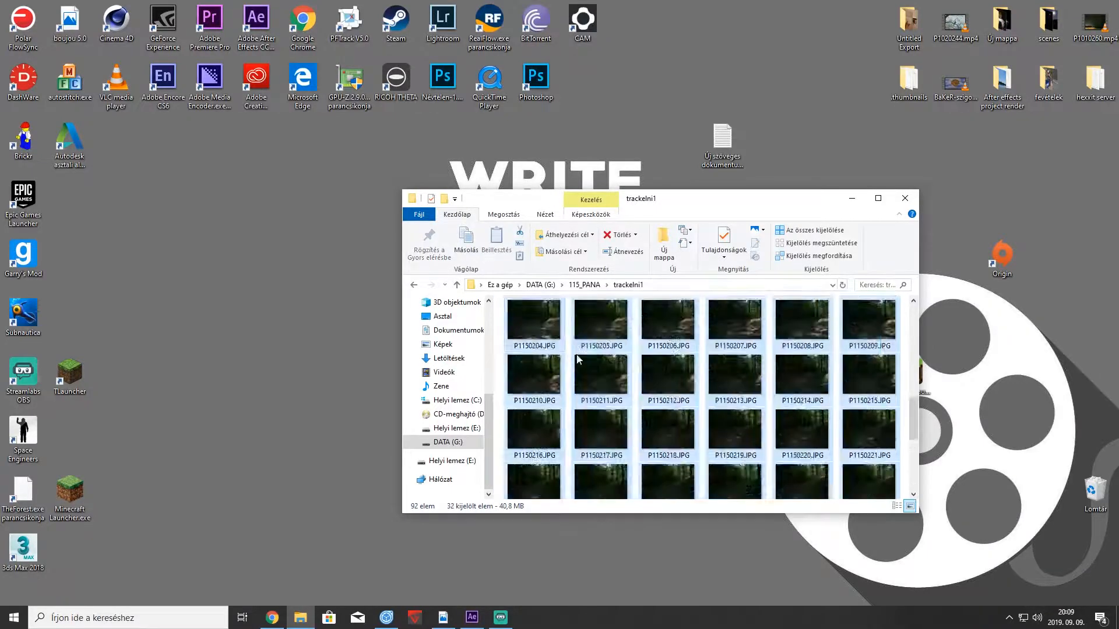
{"action": "scroll", "coordinate": [578, 360], "scroll_direction": "up", "scroll_amount": 5}
{"action": "left_click_drag", "start_coordinate": [647, 212], "coordinate": [623, 198]}
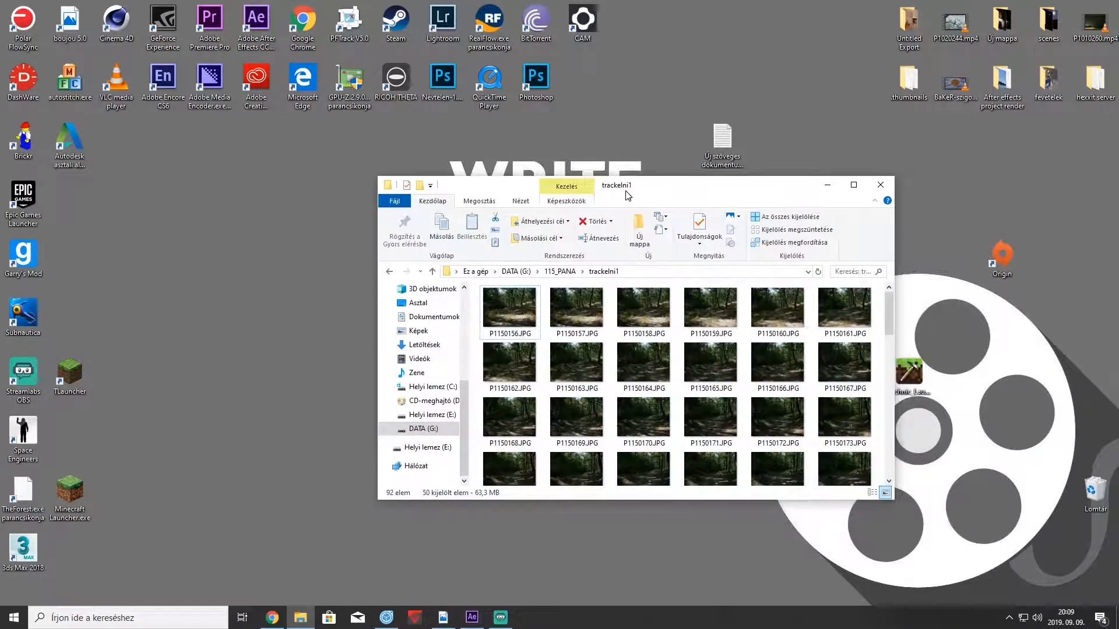
Launch boujou and start importing an image sequence into the new project.
{"action": "left_click", "coordinate": [71, 23]}
{"action": "double_click", "coordinate": [80, 14]}
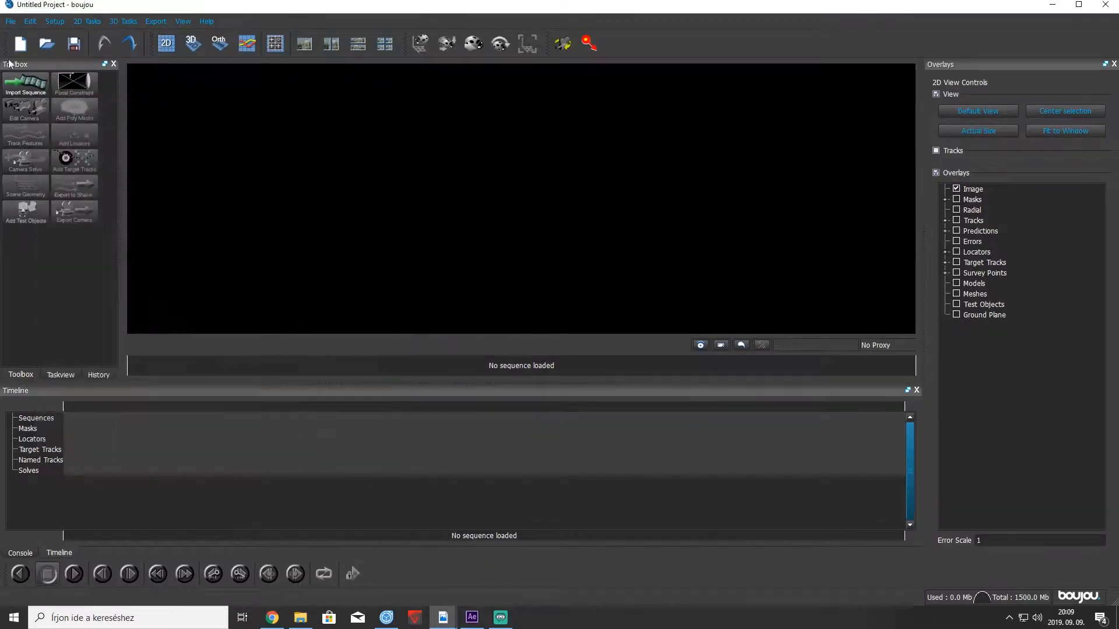
{"action": "left_click", "coordinate": [41, 91]}
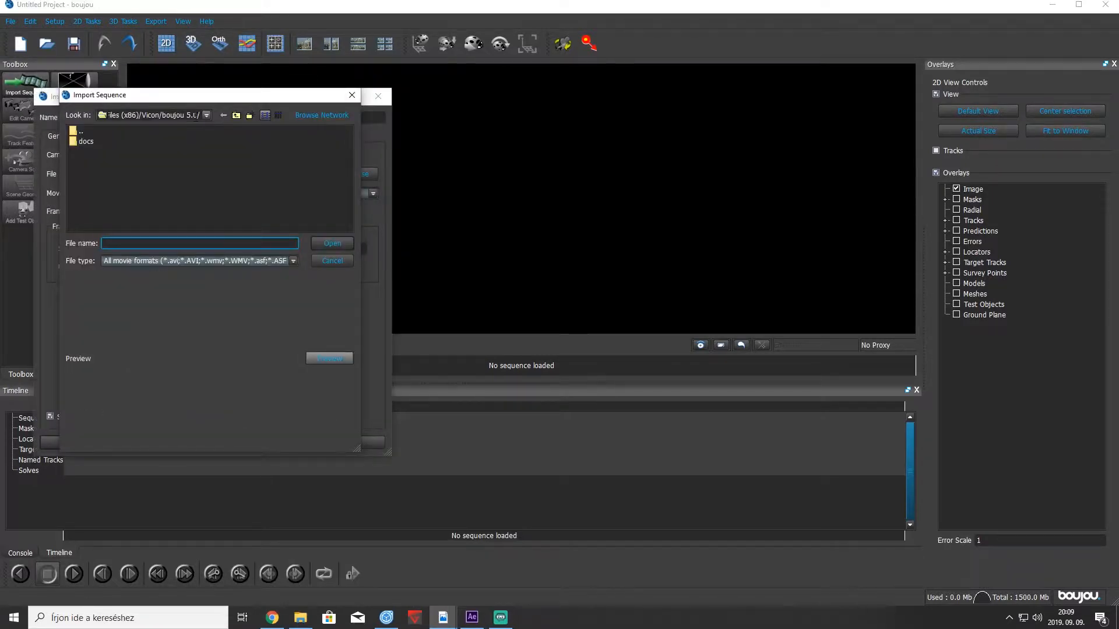
Load the image sequence beginning with P1150156.JPG from G:/115_PANA/trackelni1.
{"action": "left_click", "coordinate": [235, 116]}
{"action": "left_click", "coordinate": [235, 116]}
{"action": "left_click", "coordinate": [235, 116]}
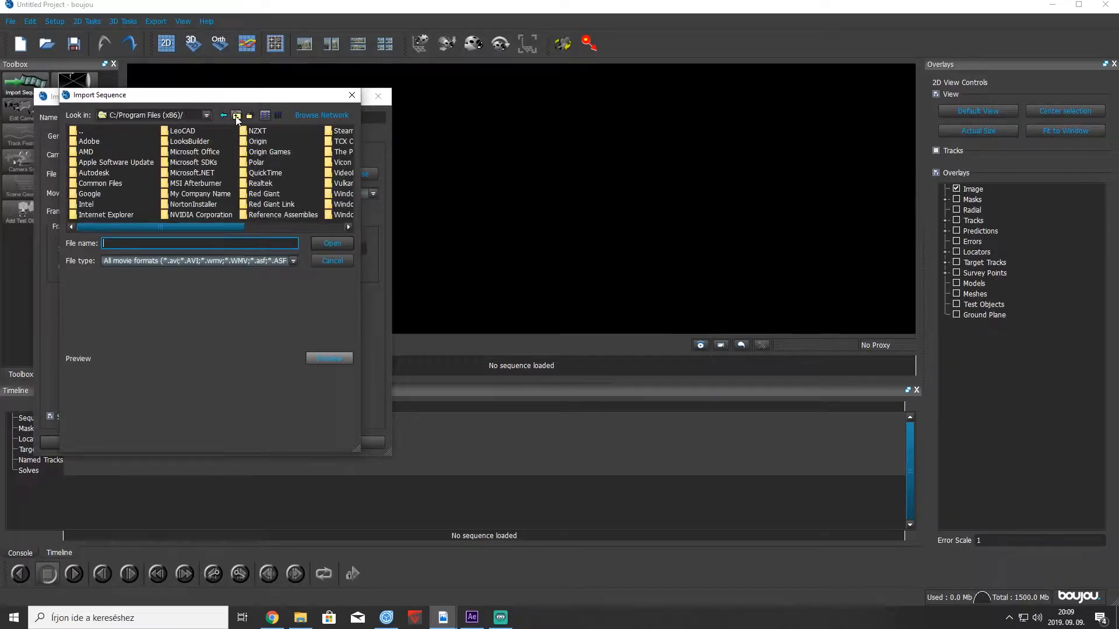
{"action": "left_click", "coordinate": [208, 115]}
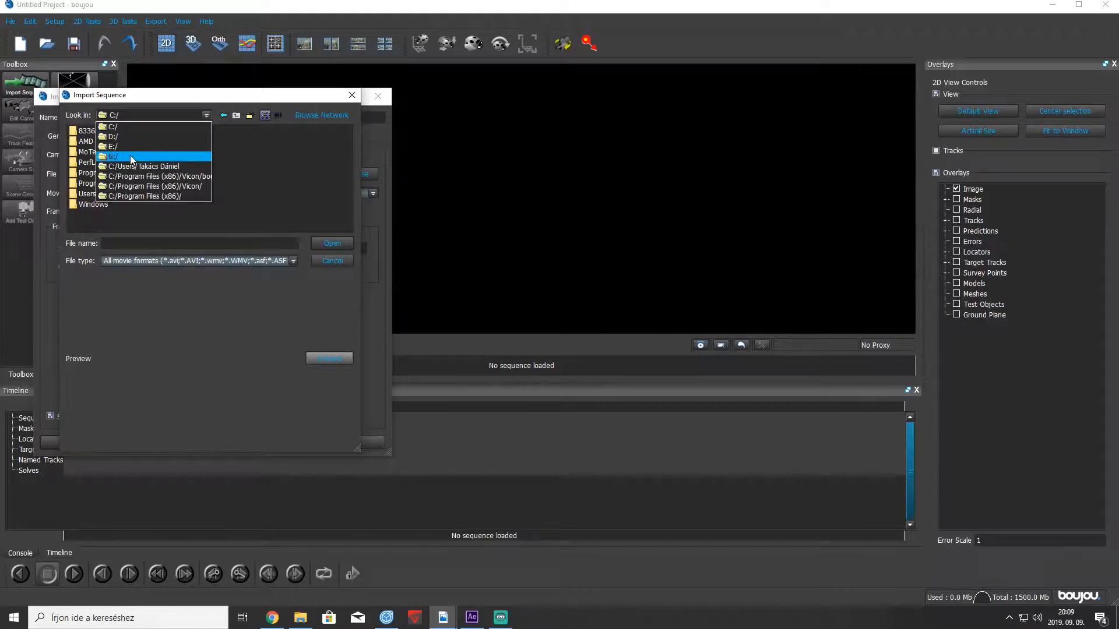
{"action": "left_click", "coordinate": [132, 156]}
{"action": "double_click", "coordinate": [94, 172]}
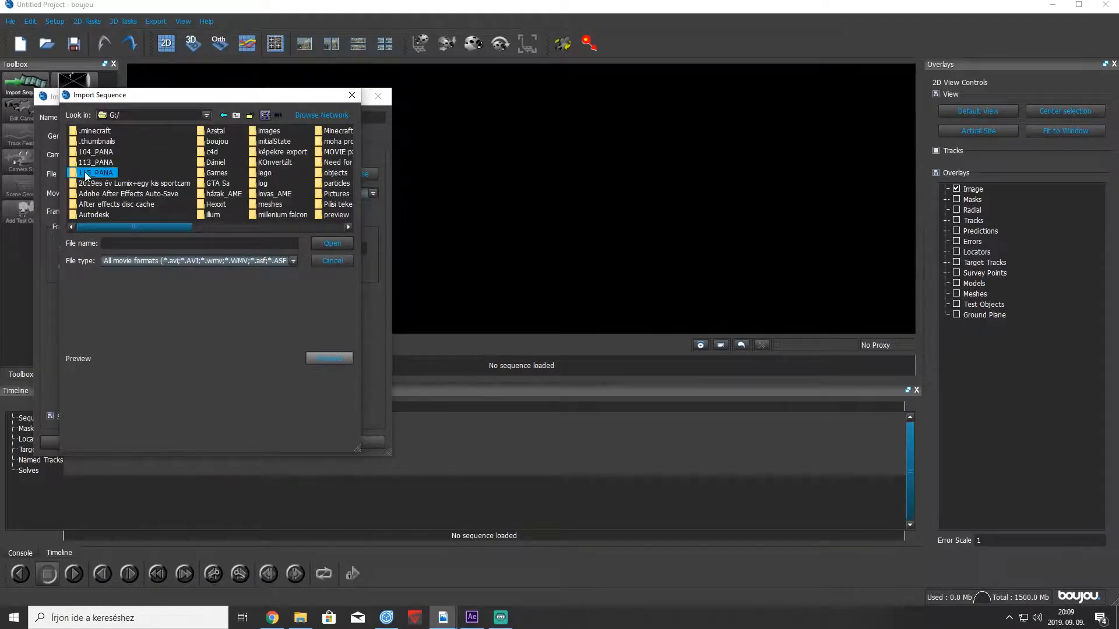
{"action": "double_click", "coordinate": [96, 141]}
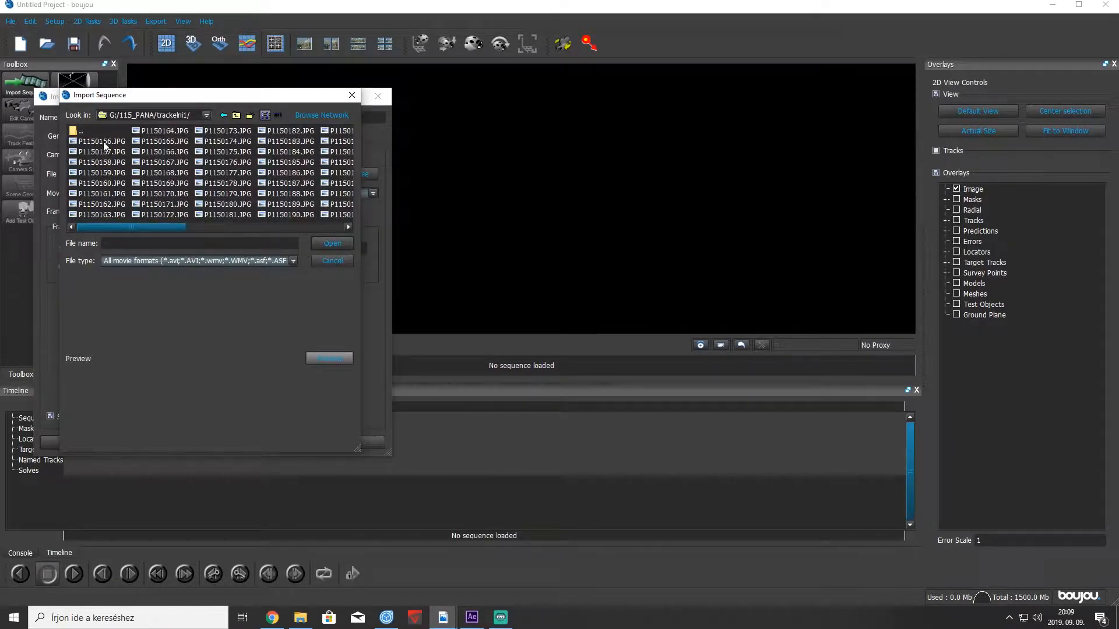
{"action": "left_click", "coordinate": [104, 142]}
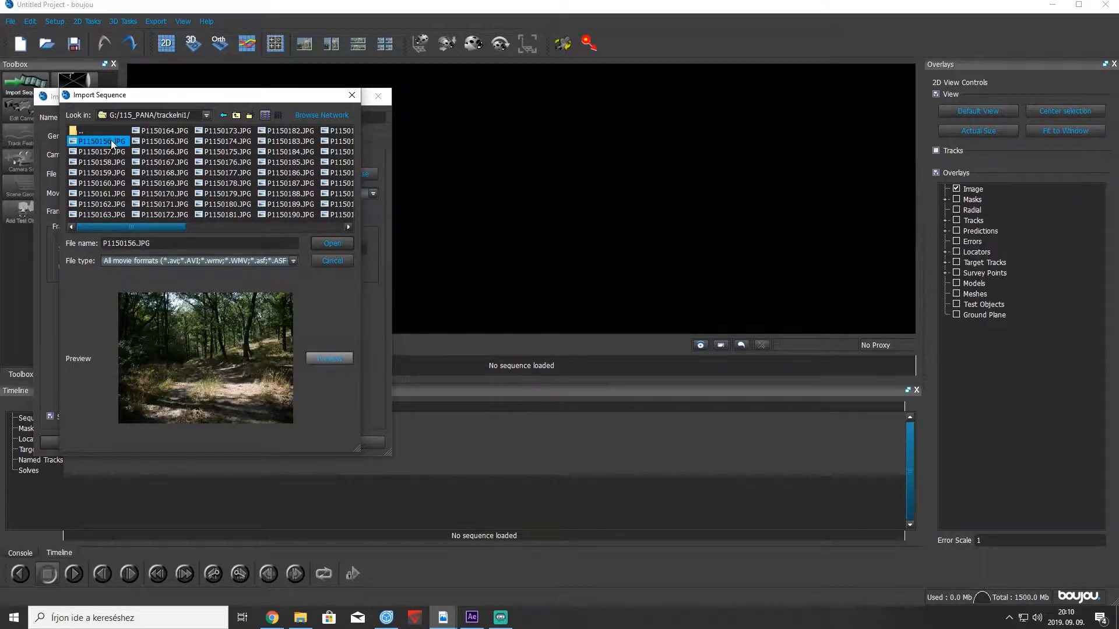
{"action": "left_click_drag", "start_coordinate": [131, 228], "coordinate": [89, 216]}
{"action": "left_click", "coordinate": [333, 243]}
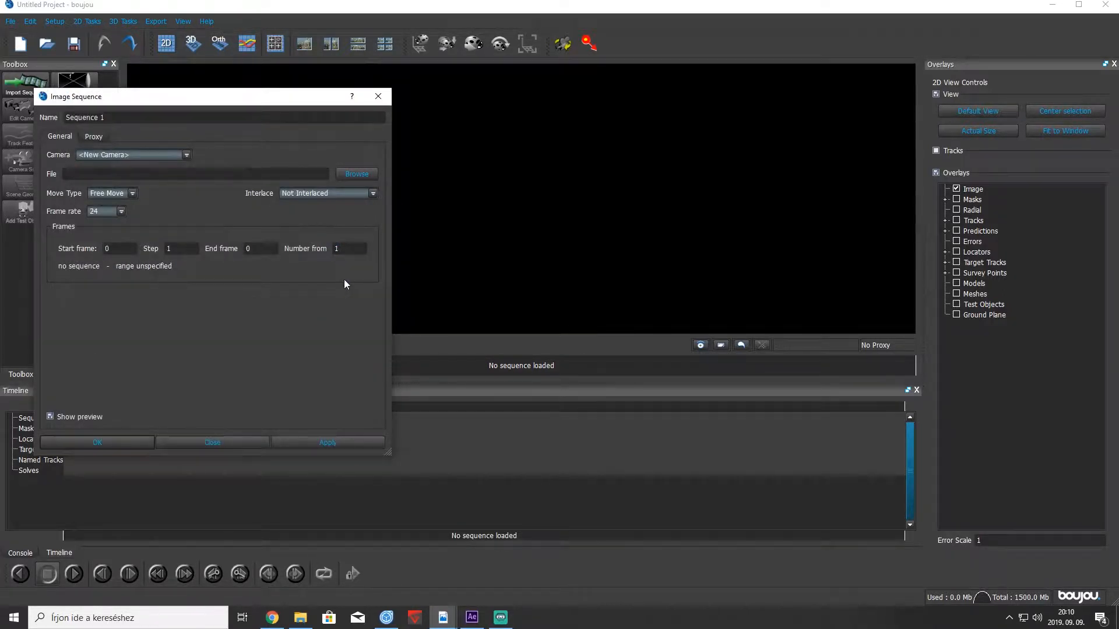
Check the Move Type and Frame rate options for Sequence 1 and complete the sequence import.
{"action": "left_click_drag", "start_coordinate": [175, 103], "coordinate": [326, 112]}
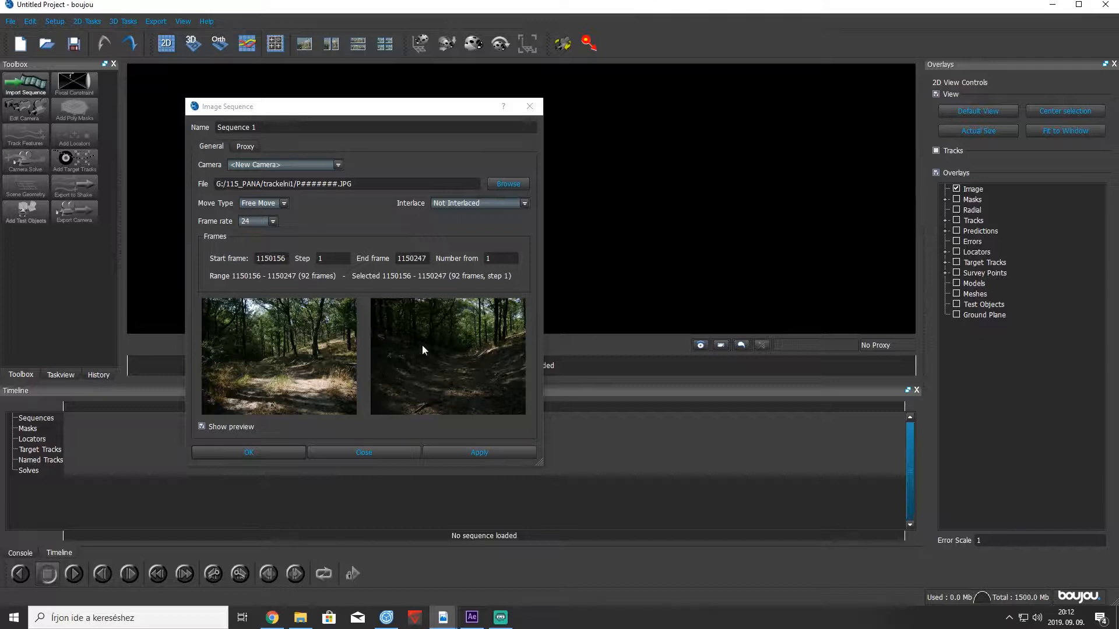
{"action": "left_click", "coordinate": [277, 204]}
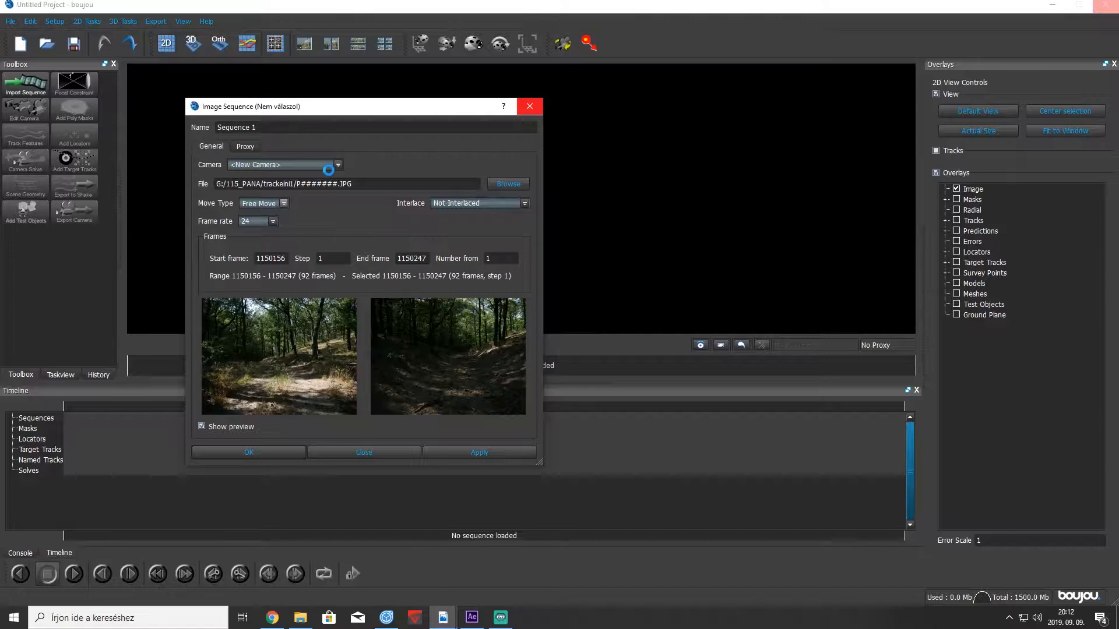
{"action": "left_click_drag", "start_coordinate": [344, 109], "coordinate": [363, 106]}
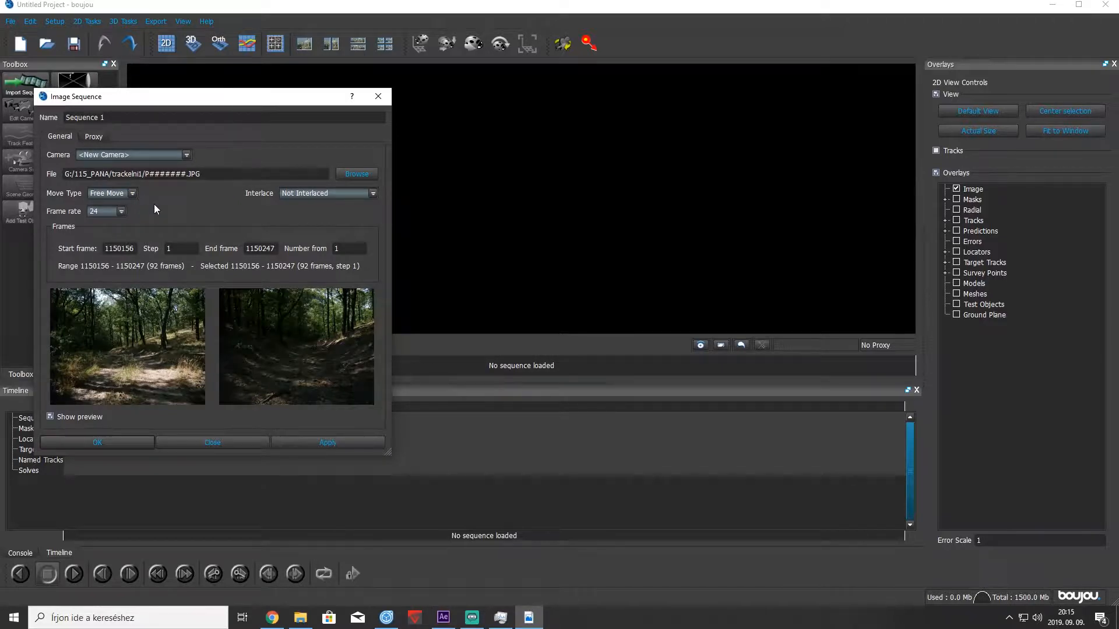
{"action": "left_click", "coordinate": [121, 211]}
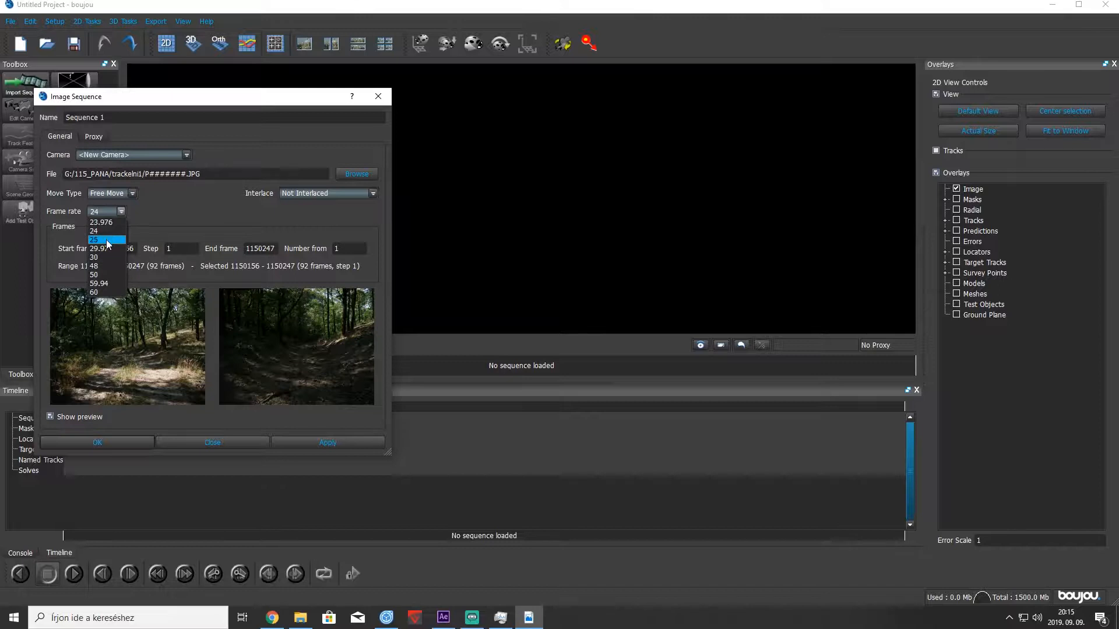
{"action": "key", "text": "Escape"}
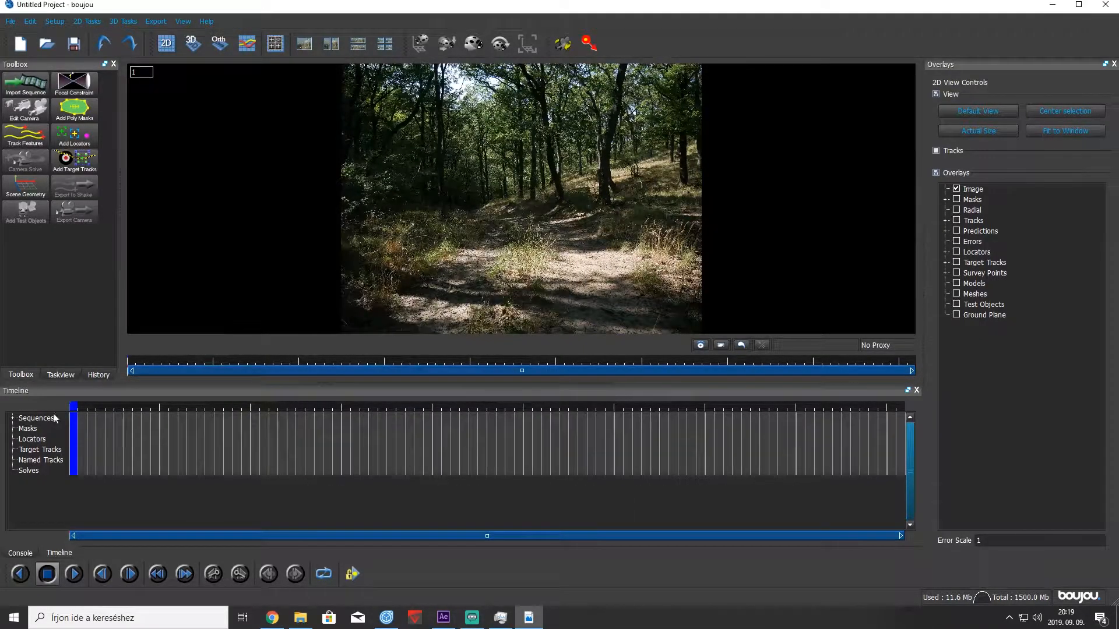
Scrub briefly through the imported footage and open the feature tracking properties for Sequence 1.
{"action": "left_click", "coordinate": [89, 411]}
{"action": "mouse_move", "coordinate": [89, 412]}
{"action": "left_mouse_down"}
{"action": "mouse_move", "coordinate": [848, 484]}
{"action": "mouse_move", "coordinate": [82, 445]}
{"action": "mouse_move", "coordinate": [84, 422]}
{"action": "left_mouse_up"}
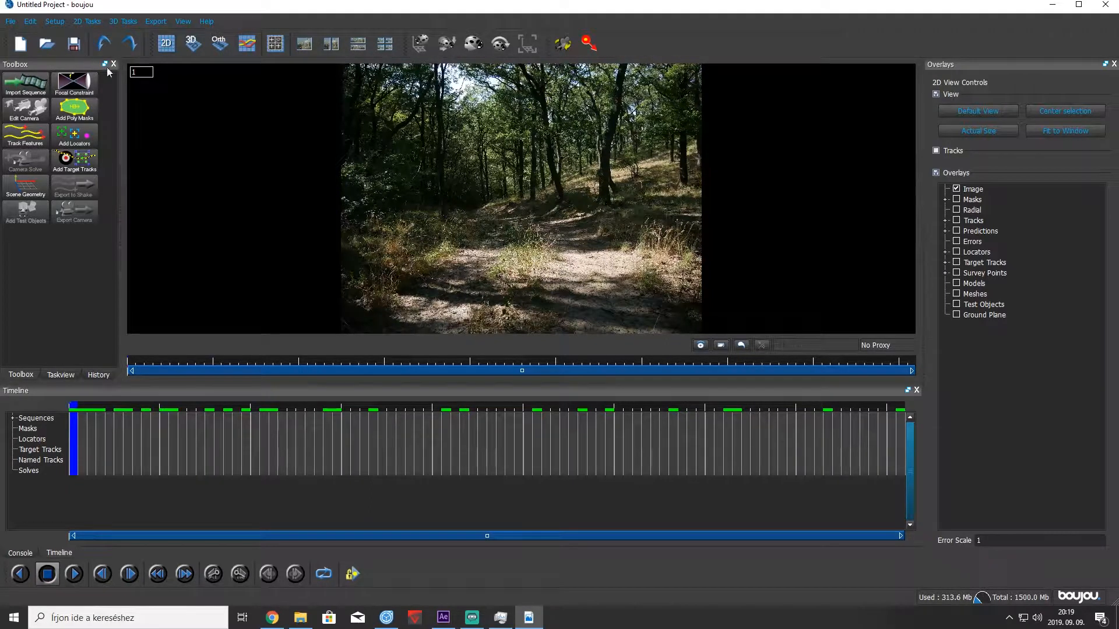
{"action": "left_click", "coordinate": [25, 136]}
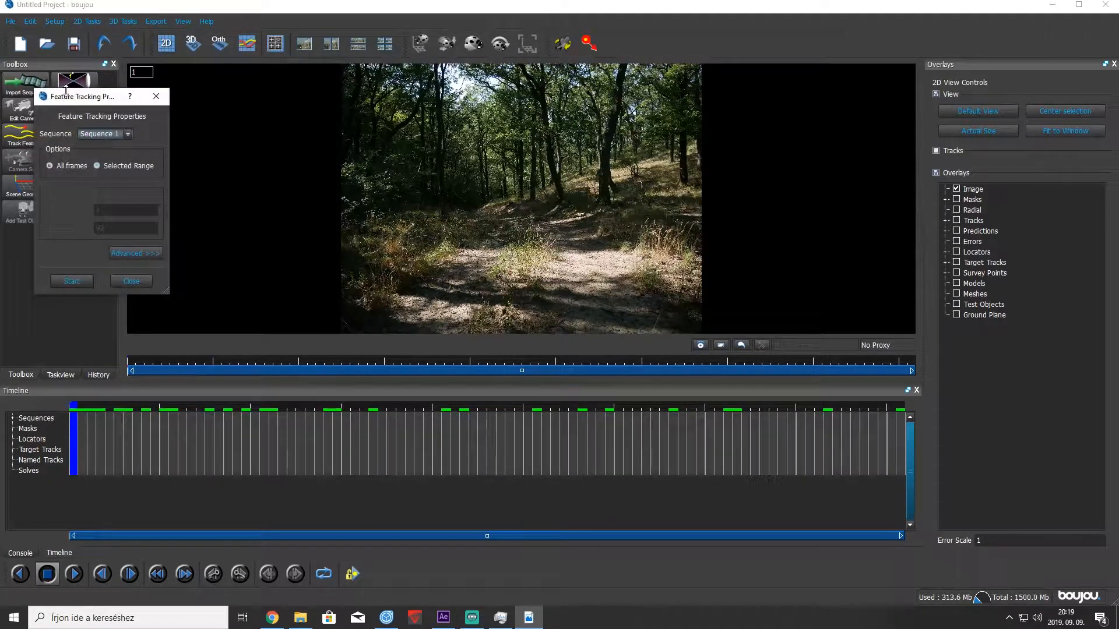
{"action": "left_click_drag", "start_coordinate": [68, 99], "coordinate": [276, 100]}
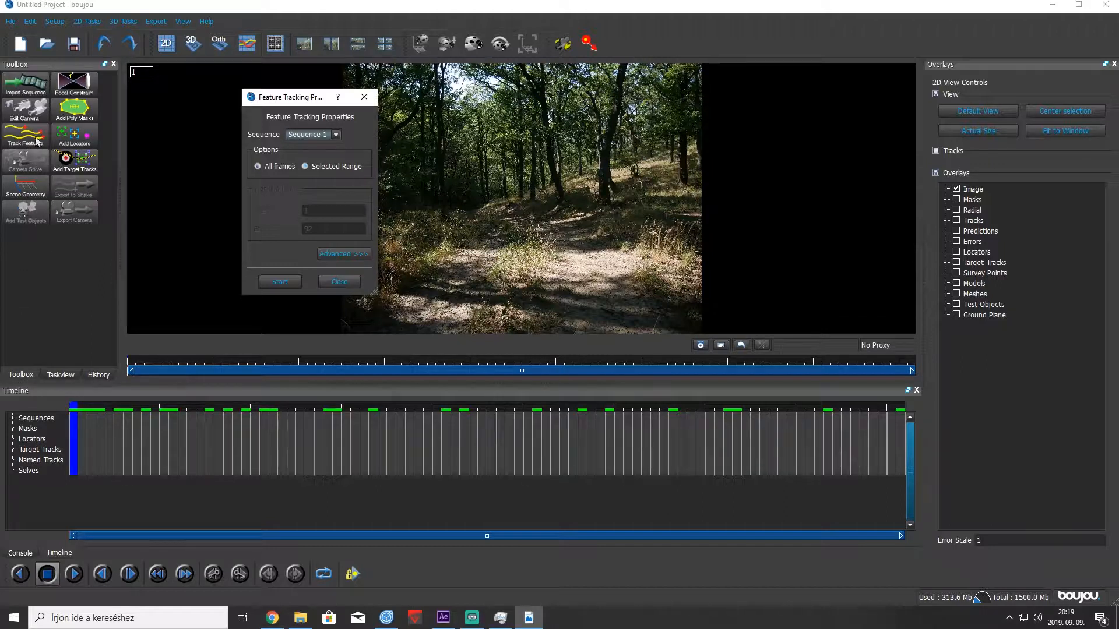
{"action": "left_click_drag", "start_coordinate": [287, 103], "coordinate": [362, 119]}
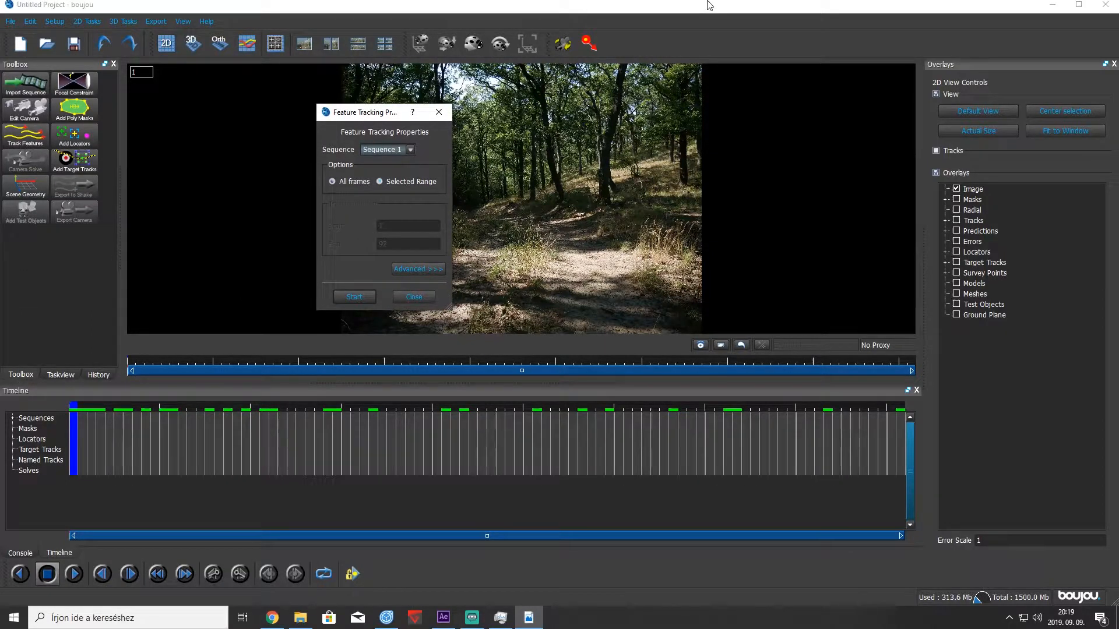
{"action": "mouse_move", "coordinate": [456, 224]}
{"action": "left_mouse_down"}
{"action": "mouse_move", "coordinate": [592, 224]}
{"action": "mouse_move", "coordinate": [443, 223]}
{"action": "left_mouse_up"}
{"action": "left_click_drag", "start_coordinate": [393, 113], "coordinate": [481, 158]}
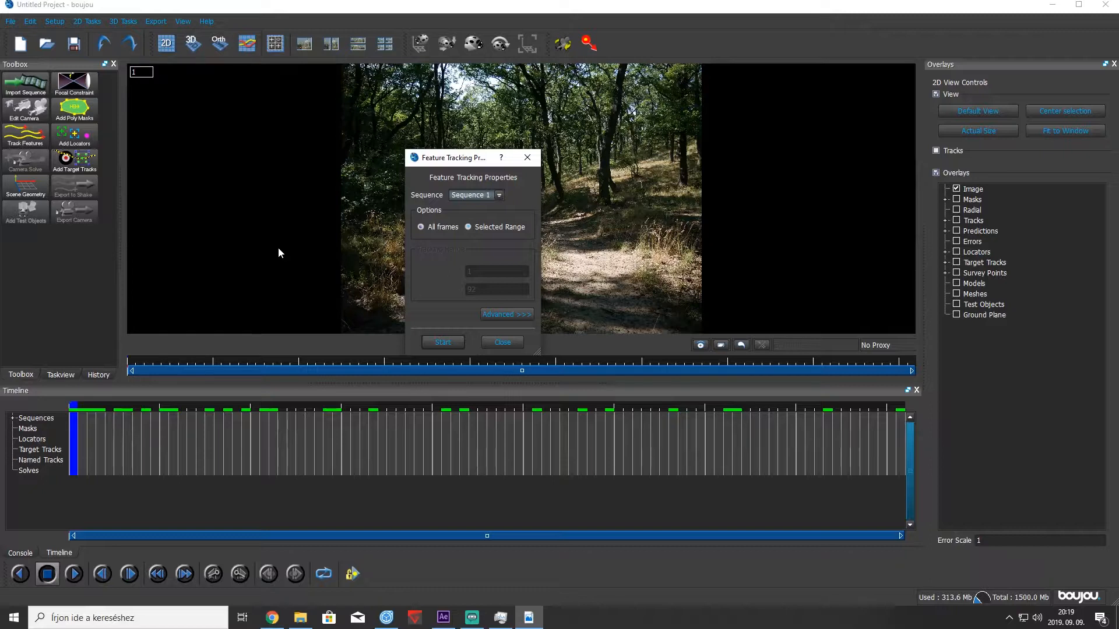
{"action": "left_click_drag", "start_coordinate": [465, 157], "coordinate": [409, 152]}
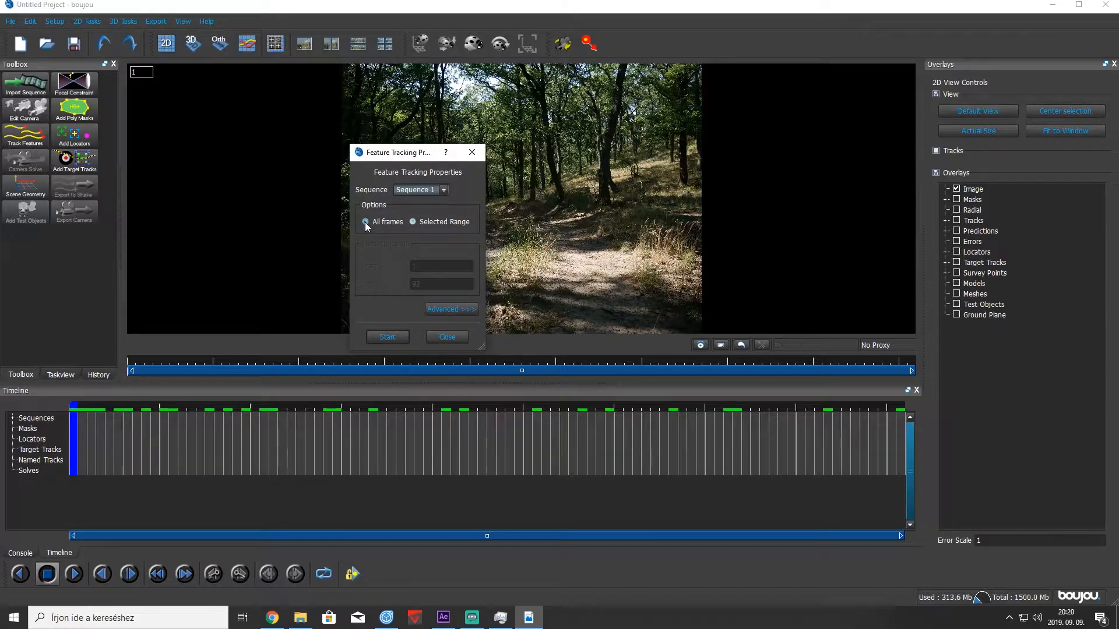
Try different Sensitivity levels in the advanced tracking properties, then start feature tracking on all frames of Sequence 1.
{"action": "left_click", "coordinate": [448, 309]}
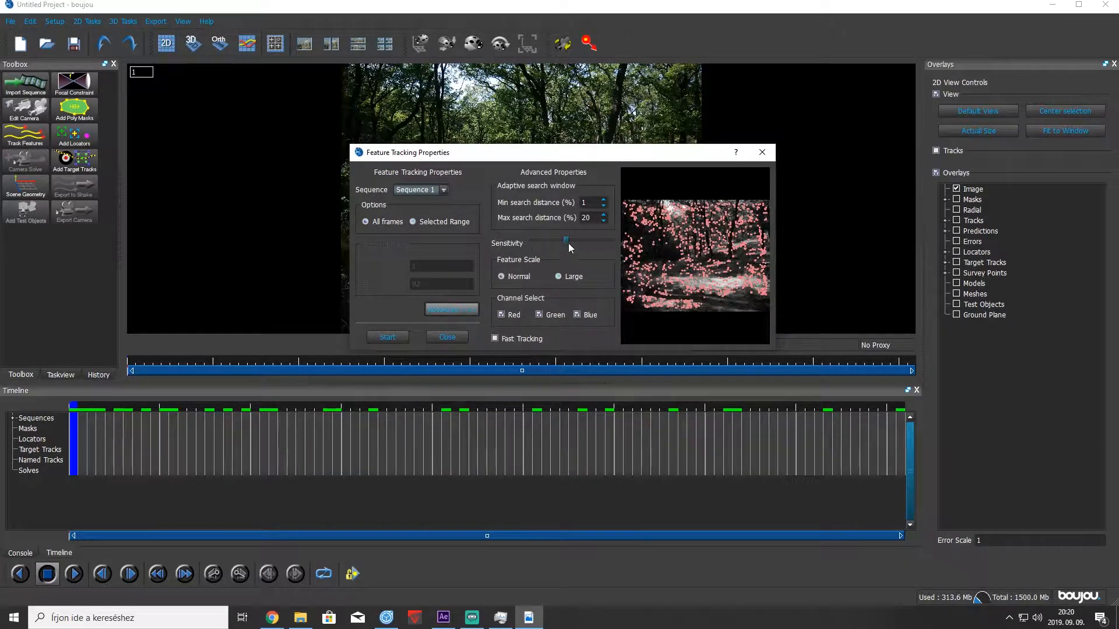
{"action": "mouse_move", "coordinate": [621, 243]}
{"action": "left_mouse_down"}
{"action": "mouse_move", "coordinate": [566, 243]}
{"action": "mouse_move", "coordinate": [622, 244]}
{"action": "left_mouse_up"}
{"action": "left_click", "coordinate": [599, 242]}
{"action": "left_click", "coordinate": [564, 240]}
{"action": "left_click", "coordinate": [438, 310]}
{"action": "left_click", "coordinate": [388, 338]}
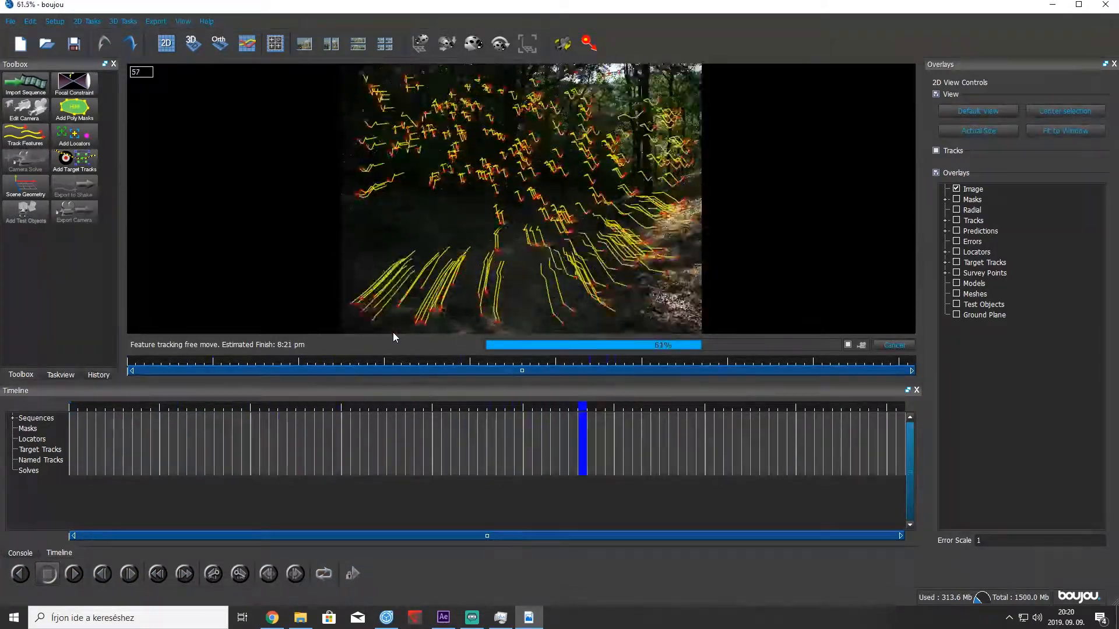
Scrub the tracked footage back to frame 1 and run a camera solve on all frames of Sequence 1.
{"action": "mouse_move", "coordinate": [883, 430]}
{"action": "left_mouse_down"}
{"action": "mouse_move", "coordinate": [471, 431]}
{"action": "mouse_move", "coordinate": [421, 420]}
{"action": "mouse_move", "coordinate": [807, 426]}
{"action": "mouse_move", "coordinate": [100, 427]}
{"action": "mouse_move", "coordinate": [30, 331]}
{"action": "left_mouse_up"}
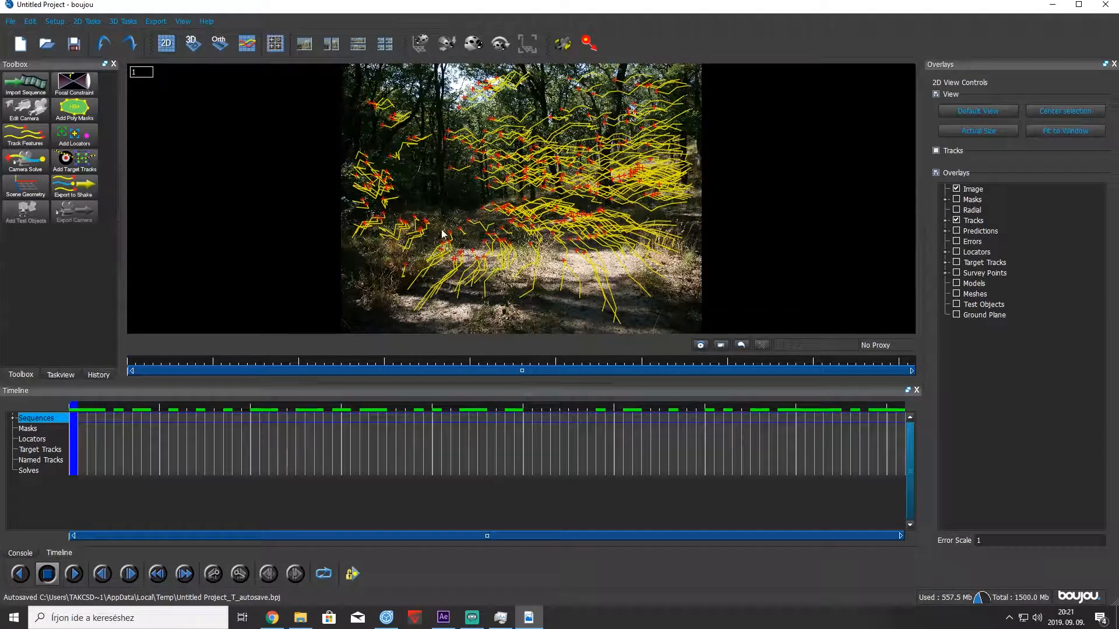
{"action": "left_click", "coordinate": [26, 160]}
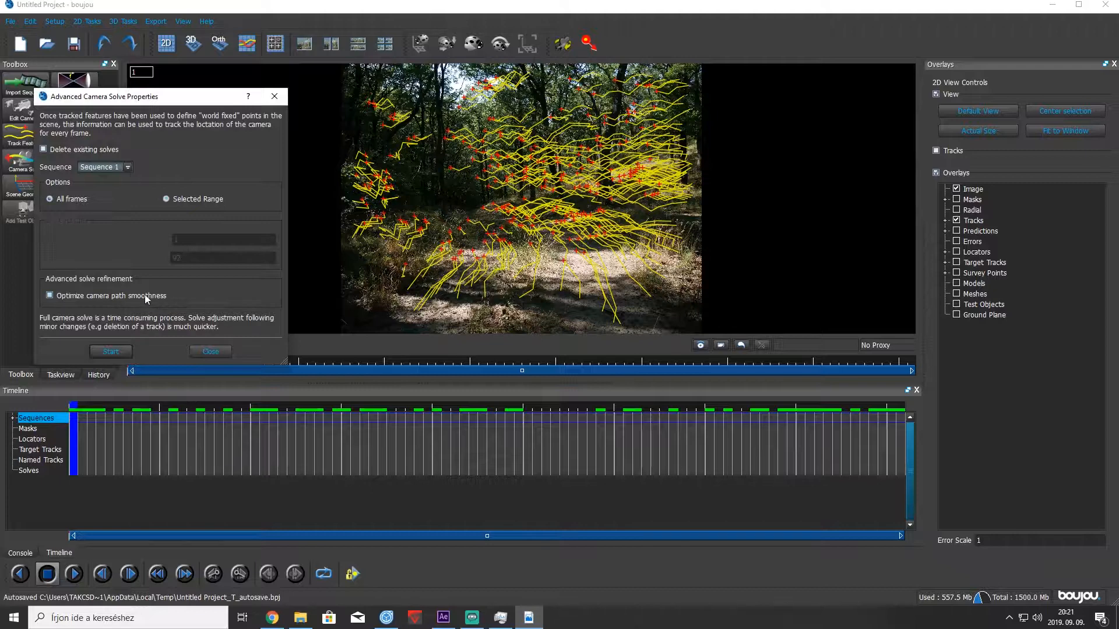
{"action": "left_click", "coordinate": [110, 352]}
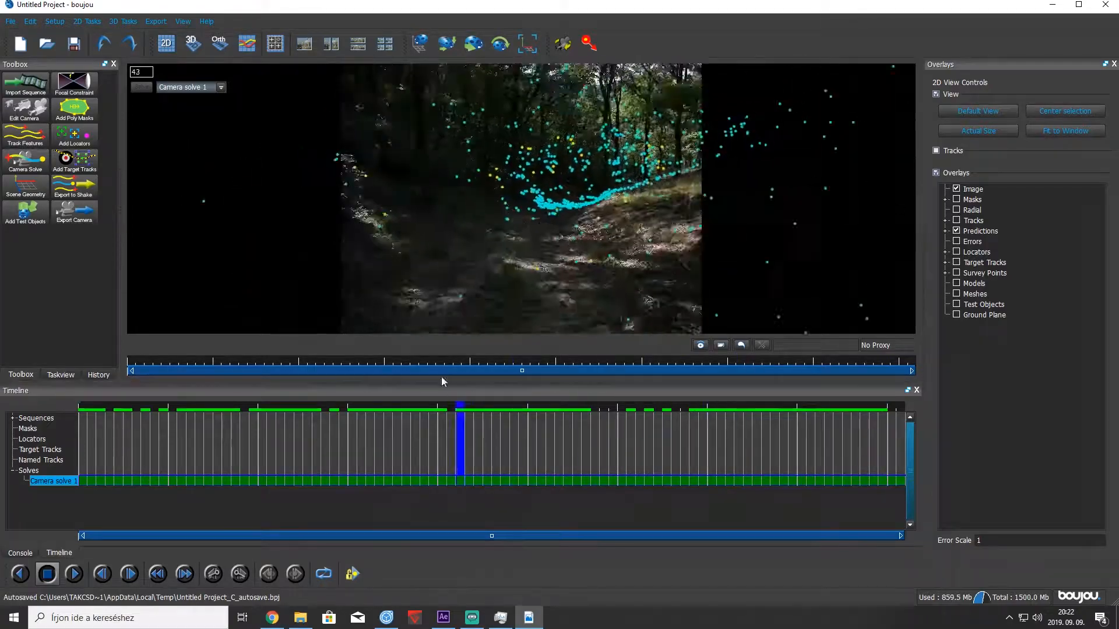
Select several solved prediction points on the forest scene between frames 1 and 92 and flag them for export.
{"action": "left_click_drag", "start_coordinate": [442, 377], "coordinate": [1, 378]}
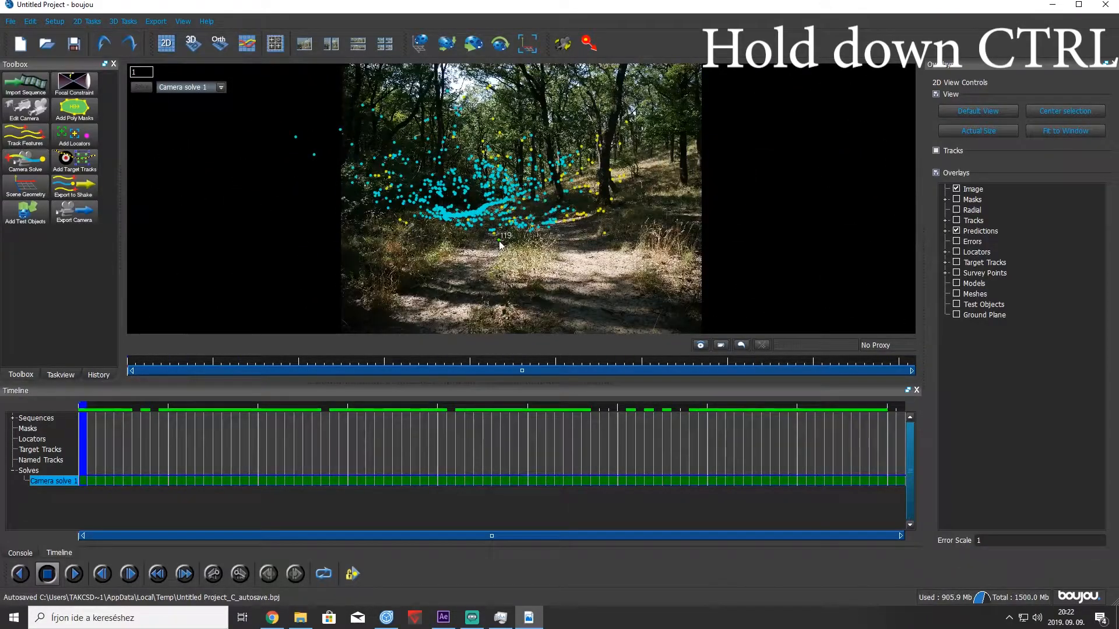
{"action": "left_click_drag", "start_coordinate": [110, 409], "coordinate": [900, 409]}
{"action": "right_click", "coordinate": [540, 201]}
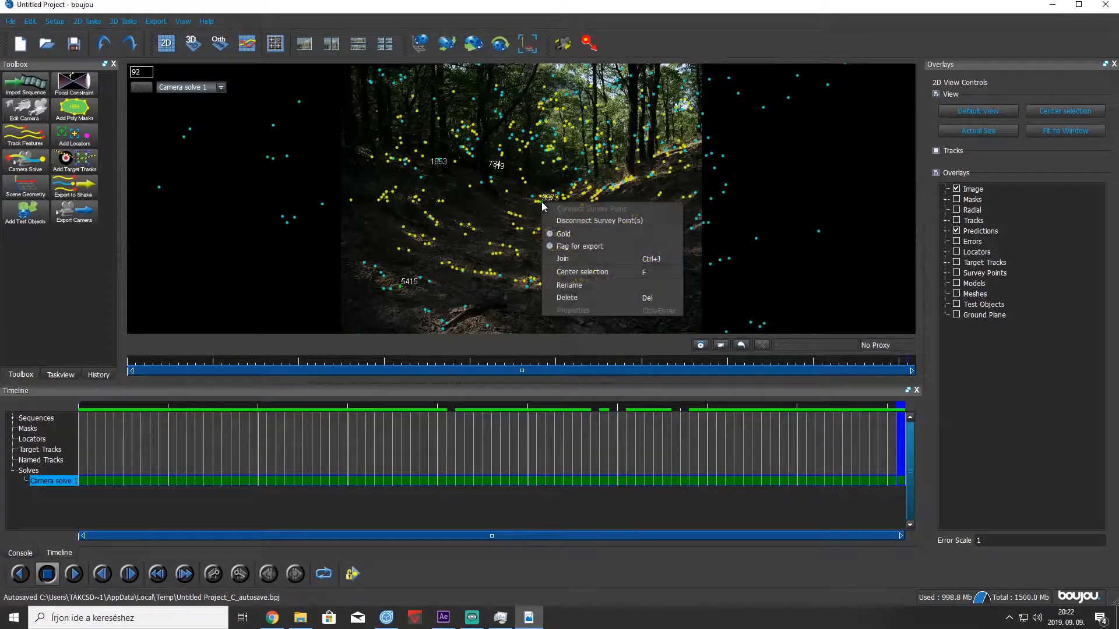
{"action": "left_click", "coordinate": [594, 249]}
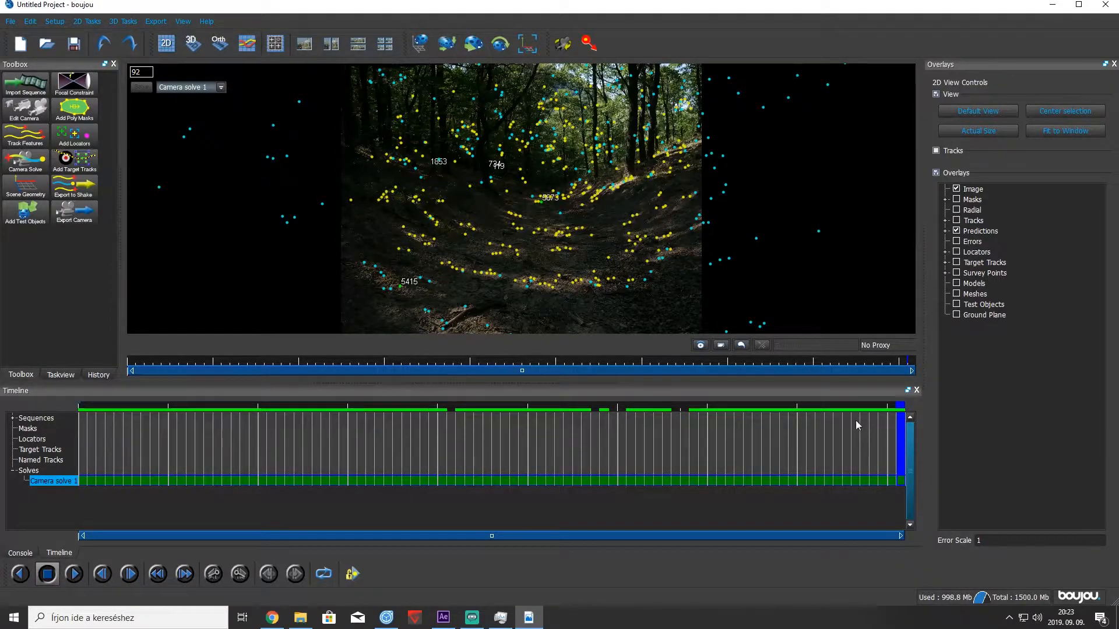
Scrub the solved sequence back to frame 1 and open the camera export settings.
{"action": "left_click_drag", "start_coordinate": [855, 421], "coordinate": [538, 397]}
{"action": "left_click_drag", "start_coordinate": [175, 417], "coordinate": [2, 410]}
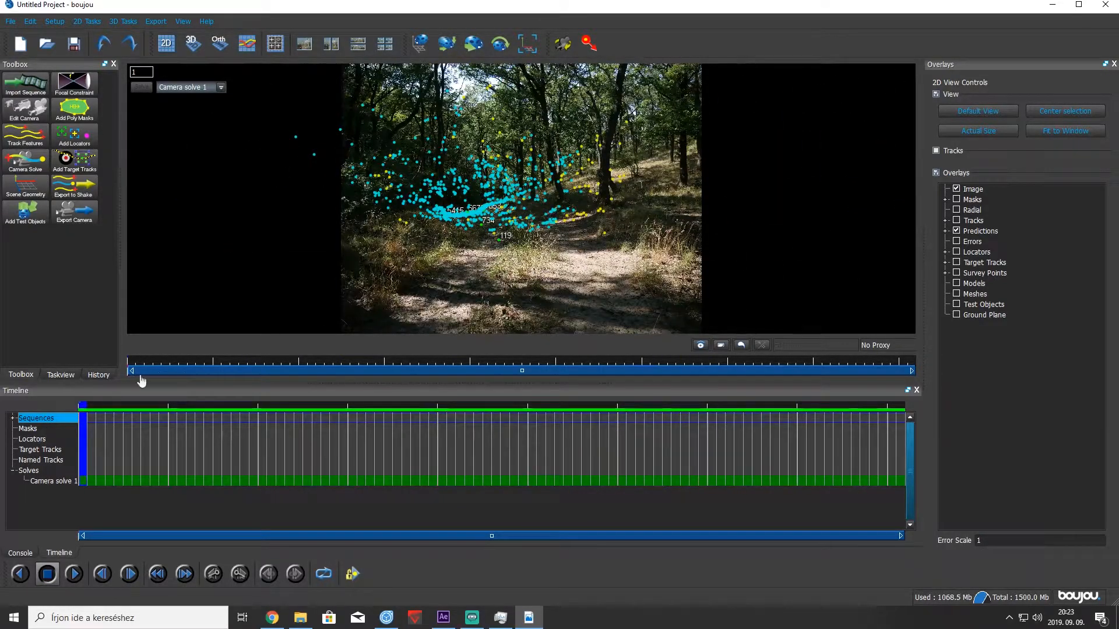
{"action": "left_click_drag", "start_coordinate": [82, 413], "coordinate": [70, 344]}
{"action": "left_click", "coordinate": [155, 22]}
{"action": "left_click", "coordinate": [187, 46]}
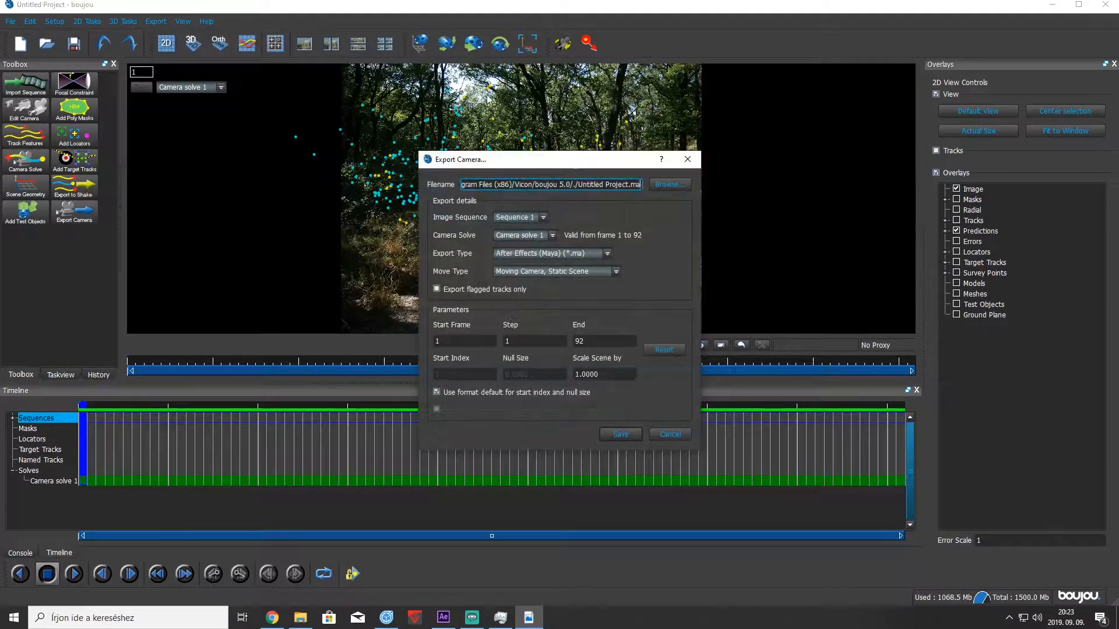
Keep Sequence 1 and Camera solve 1 as the export source and set the output file to G:/tutorial/stabilize.ma.
{"action": "left_click", "coordinate": [545, 218]}
{"action": "left_click", "coordinate": [546, 220]}
{"action": "left_click", "coordinate": [551, 236]}
{"action": "left_click", "coordinate": [553, 237]}
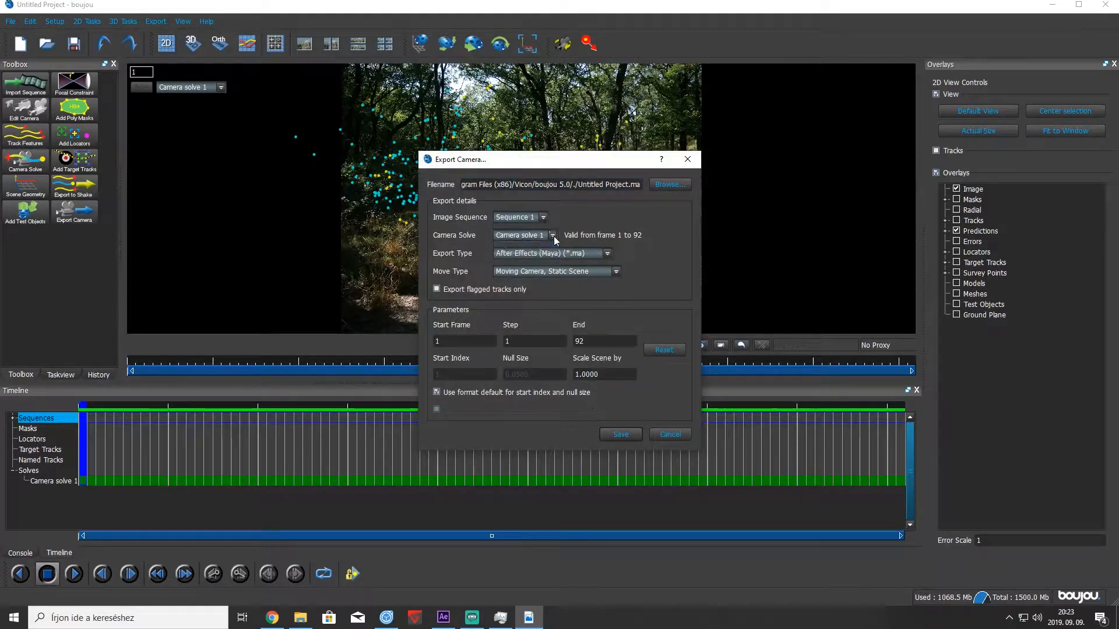
{"action": "left_click", "coordinate": [669, 185]}
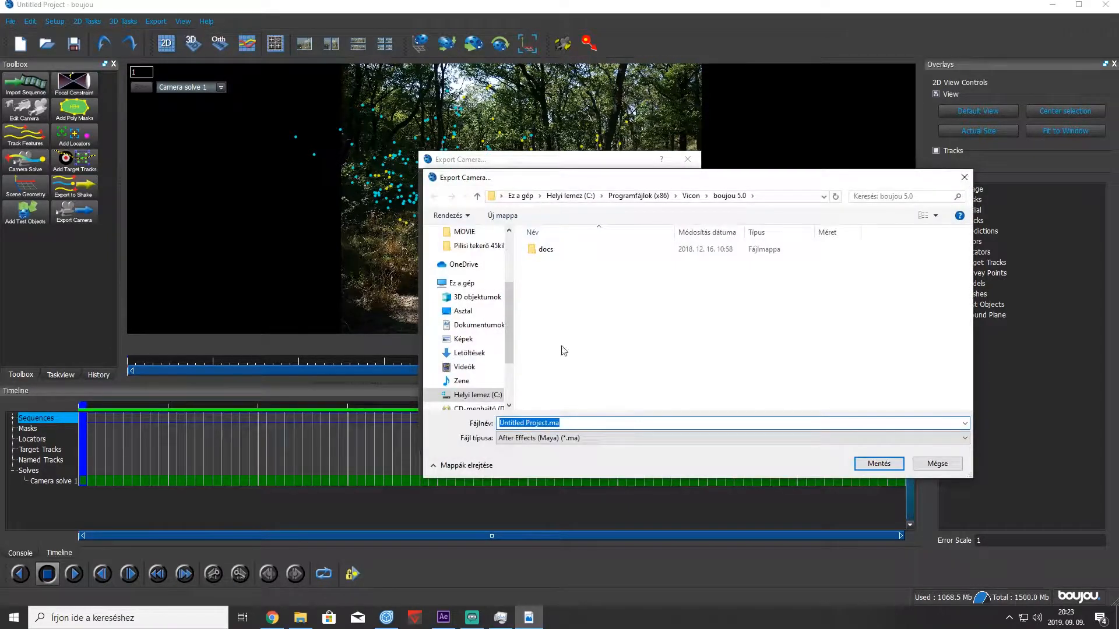
{"action": "scroll", "coordinate": [462, 402], "scroll_direction": "down", "scroll_amount": 2}
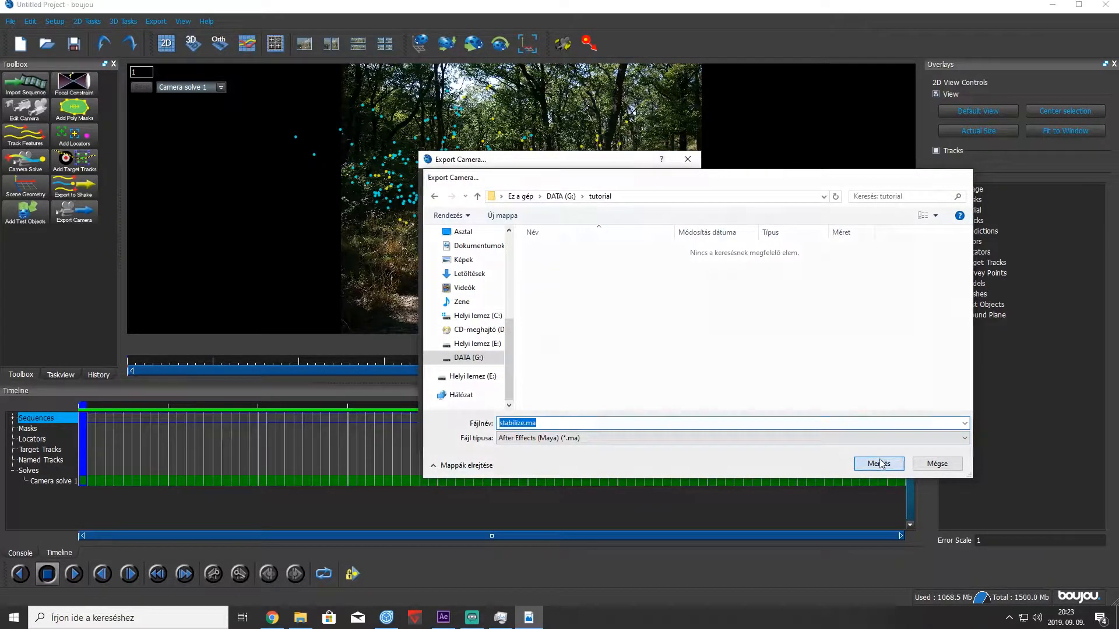
{"action": "left_click", "coordinate": [880, 464]}
Choose After Effects (Maya) (*.ma) as the export type and limit the export to flagged tracks only.
{"action": "left_click", "coordinate": [516, 253]}
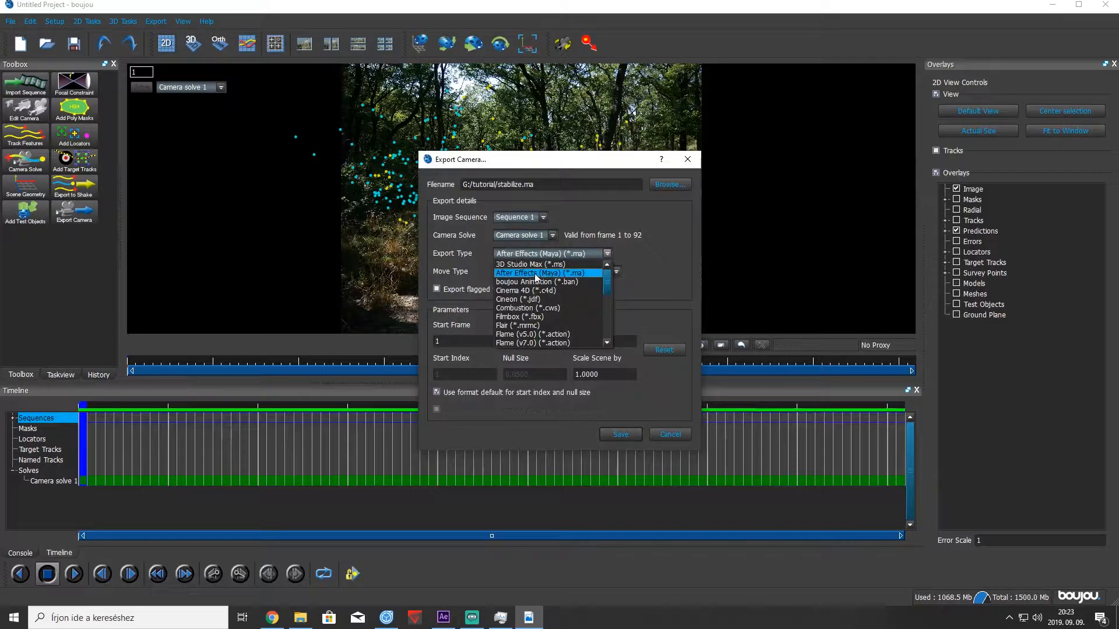
{"action": "left_click", "coordinate": [582, 274]}
{"action": "left_click", "coordinate": [590, 259]}
{"action": "left_click", "coordinate": [584, 278]}
{"action": "left_click", "coordinate": [582, 254]}
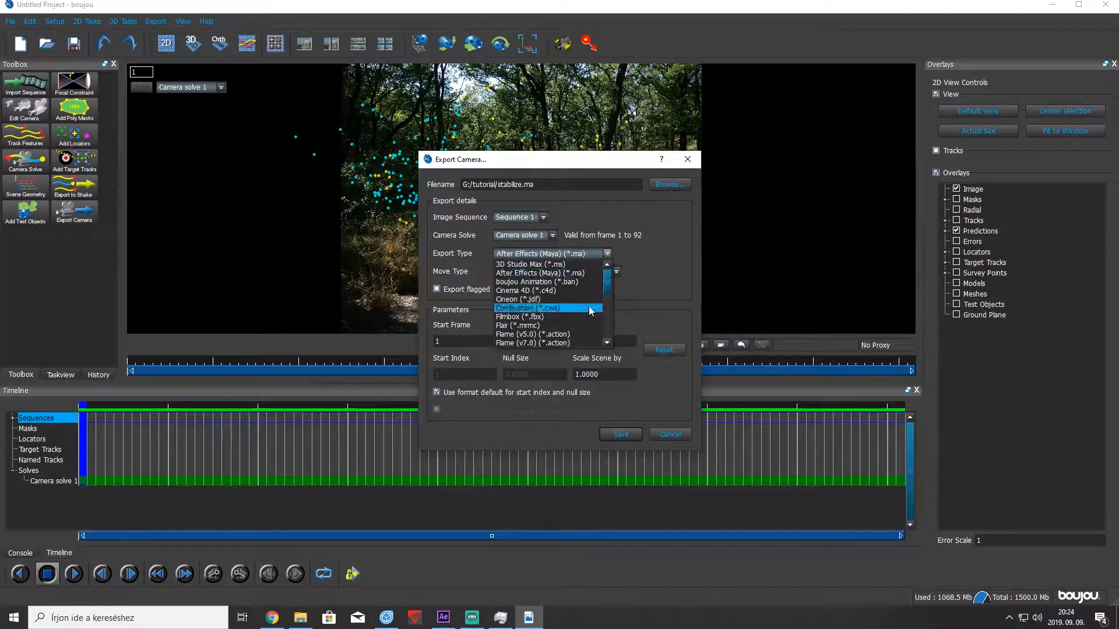
{"action": "scroll", "coordinate": [571, 320], "scroll_direction": "up", "scroll_amount": 6}
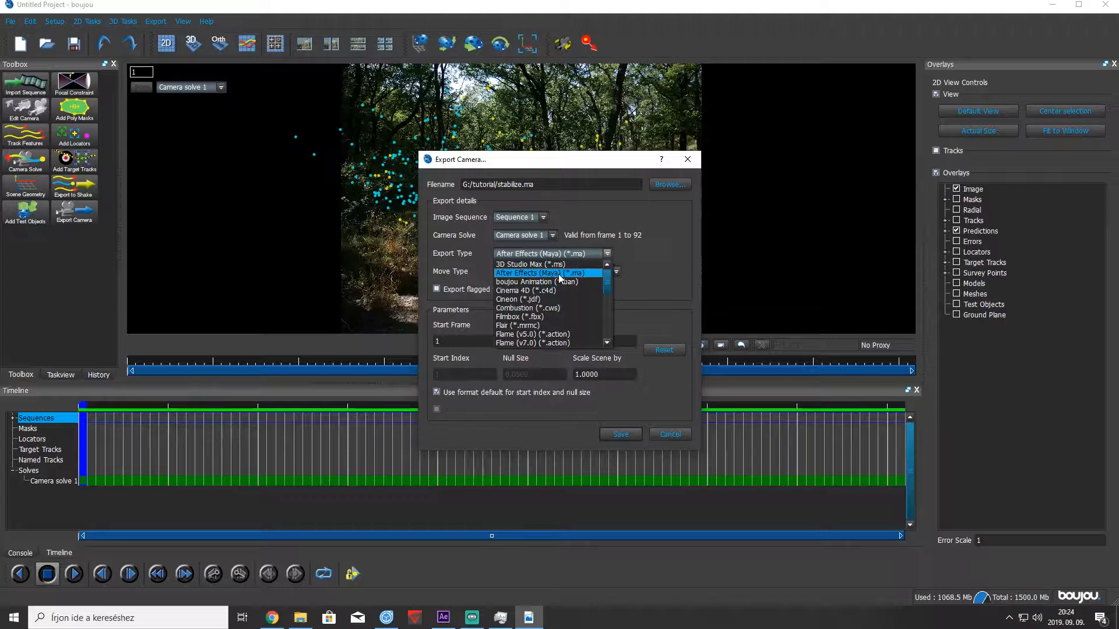
{"action": "left_click", "coordinate": [558, 274]}
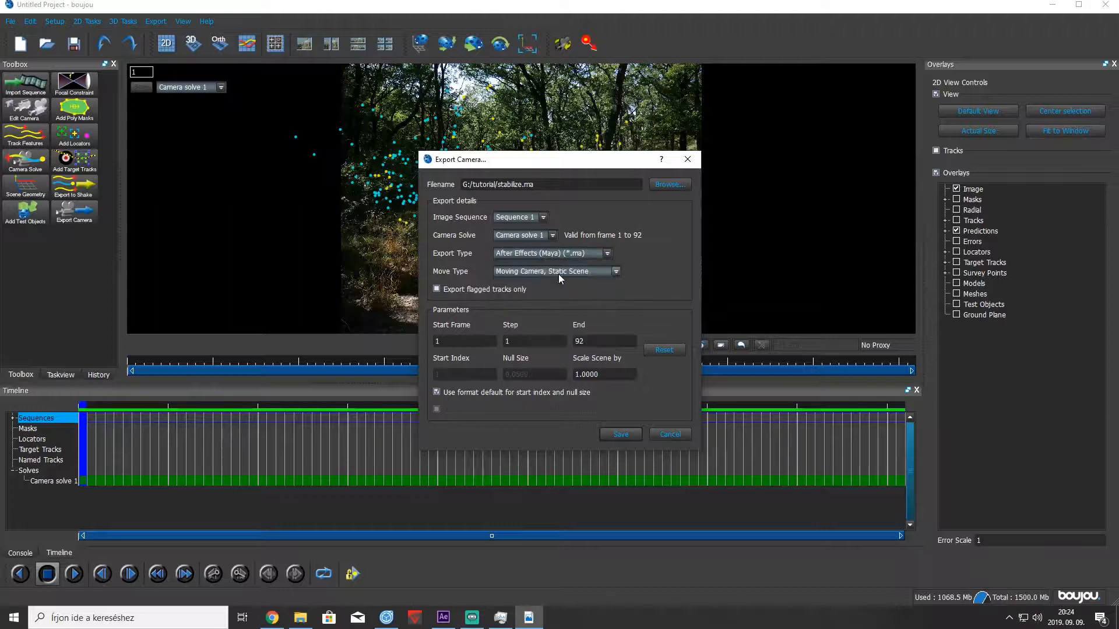
{"action": "left_click", "coordinate": [467, 291]}
{"action": "left_click_drag", "start_coordinate": [532, 167], "coordinate": [551, 167]}
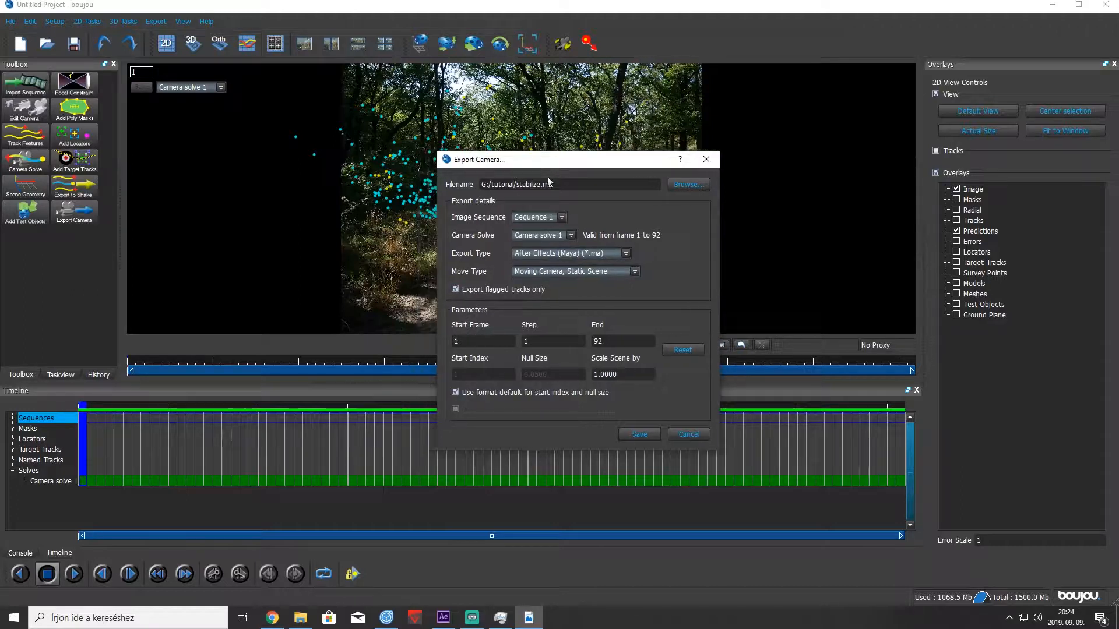
Turn off the format default for start index and null size, set the scene scale to 1000 and save the camera export.
{"action": "left_click", "coordinate": [459, 391]}
{"action": "left_click_drag", "start_coordinate": [625, 375], "coordinate": [488, 360]}
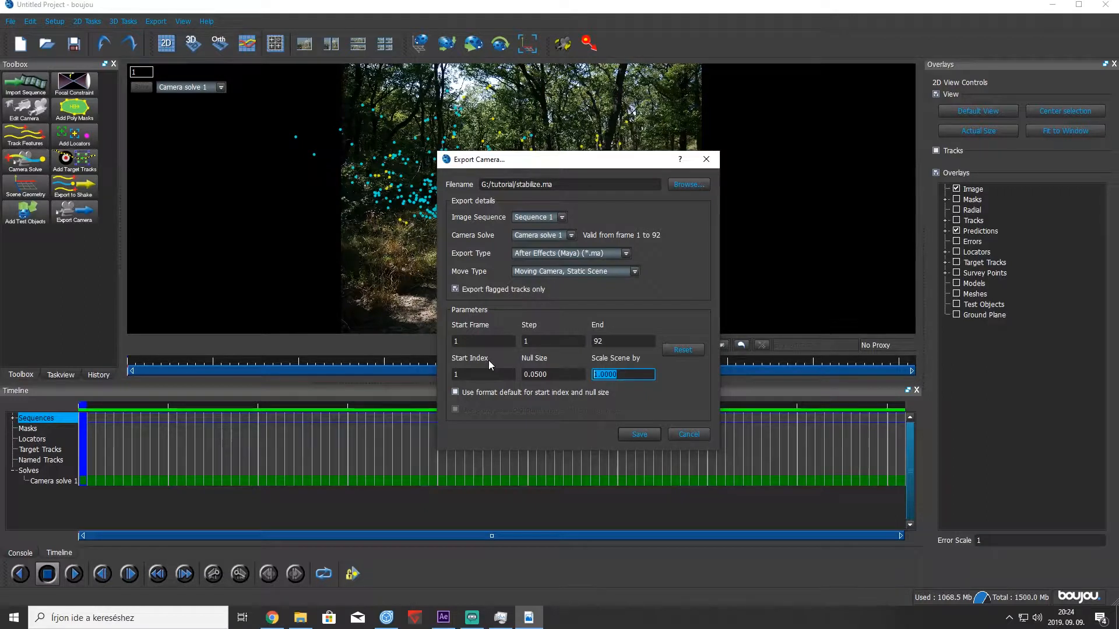
{"action": "type", "text": "1000"}
{"action": "left_click", "coordinate": [639, 435]}
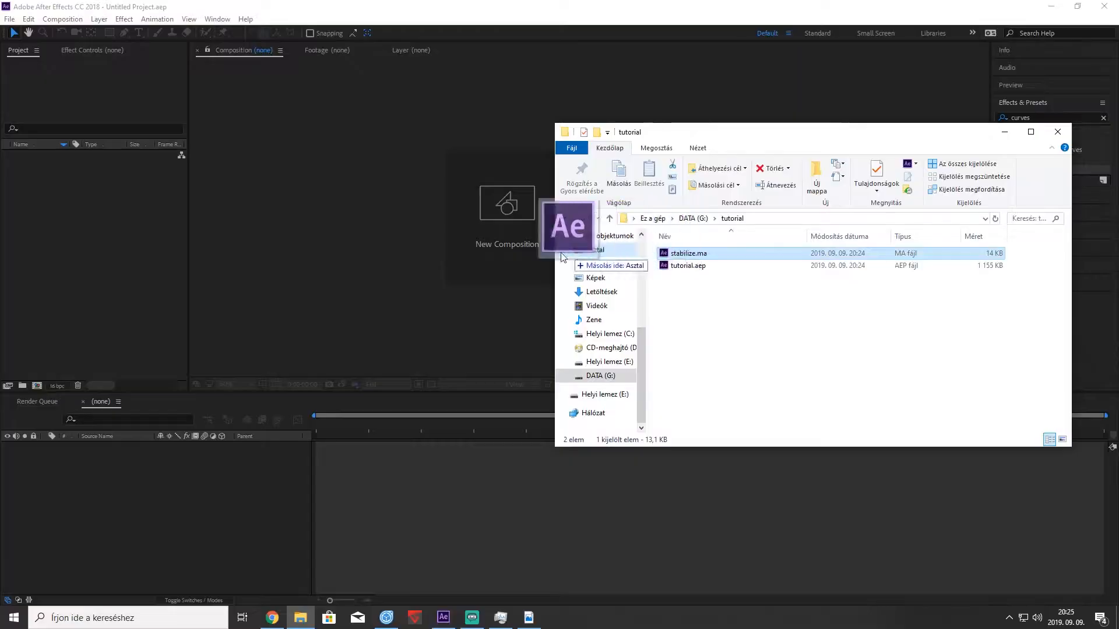
Import stabilize.ma into the After Effects project, open the stabilize composition and select its camera layer.
{"action": "left_click_drag", "start_coordinate": [562, 257], "coordinate": [111, 264]}
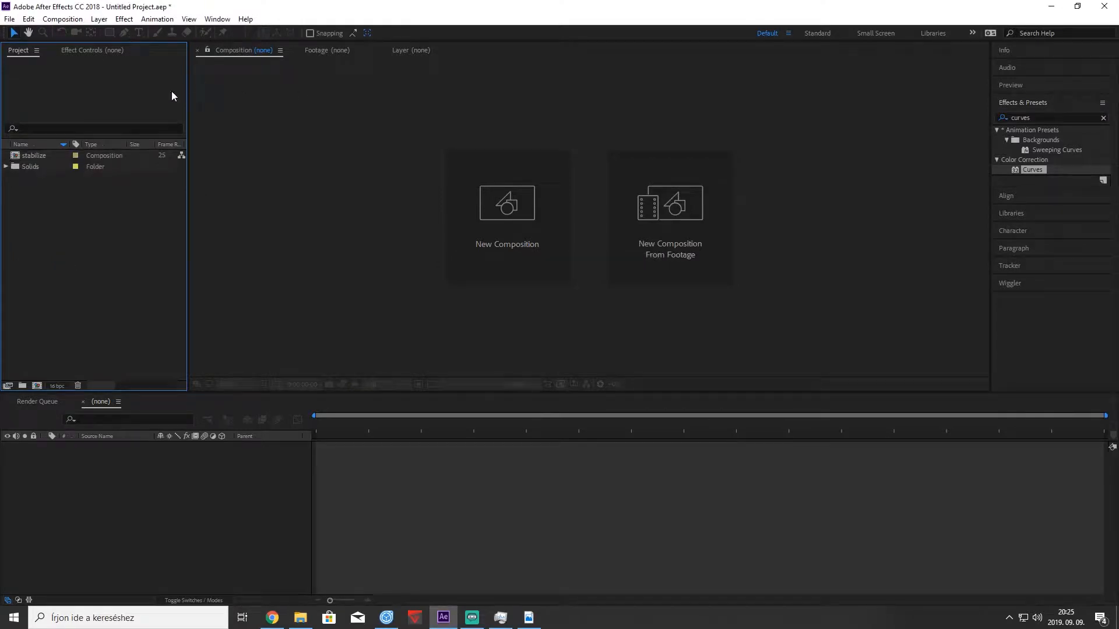
{"action": "left_click", "coordinate": [24, 157]}
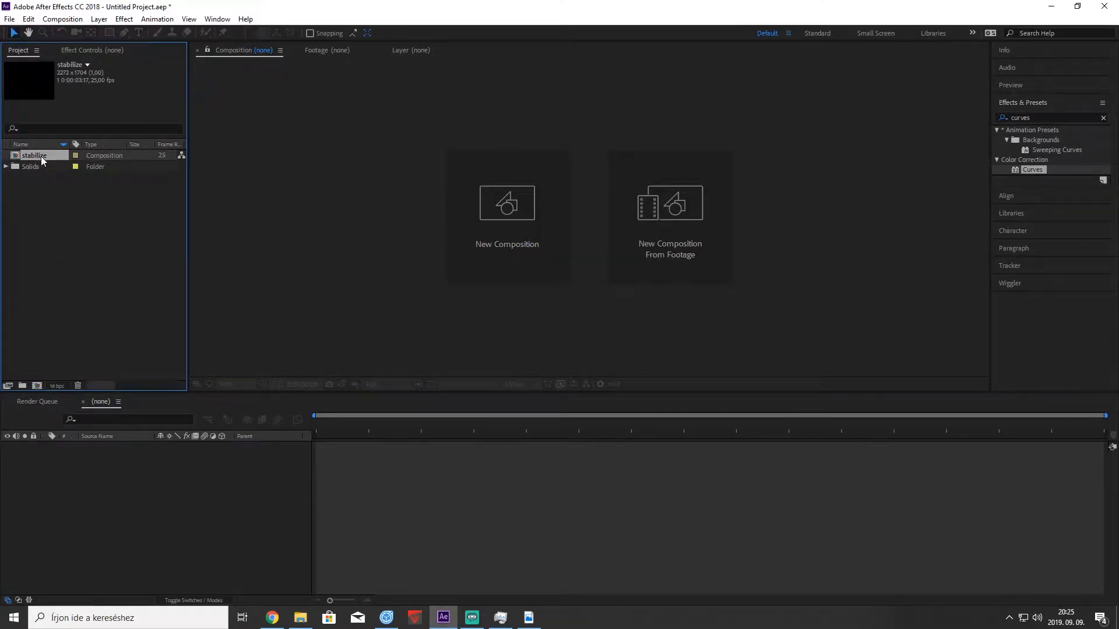
{"action": "double_click", "coordinate": [40, 157]}
{"action": "left_click_drag", "start_coordinate": [330, 425], "coordinate": [246, 422]}
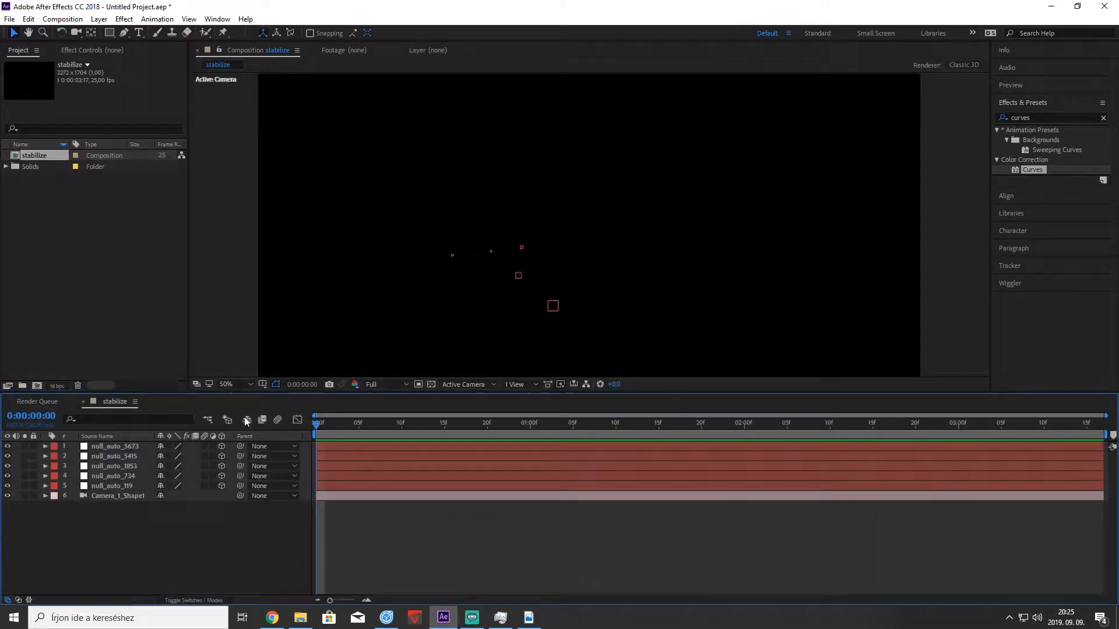
{"action": "left_click", "coordinate": [107, 496]}
{"action": "left_click_drag", "start_coordinate": [320, 424], "coordinate": [2, 561]}
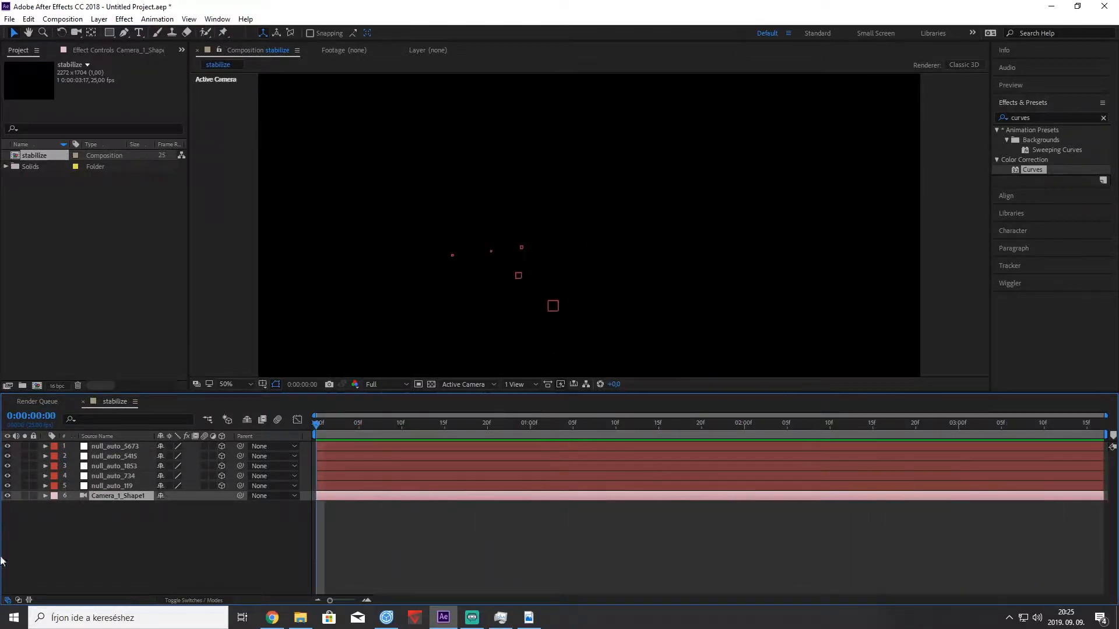
Import the forest photos from the trackelni1 folder as a JPEG sequence starting at P1150156.JPG.
{"action": "left_click", "coordinate": [301, 618]}
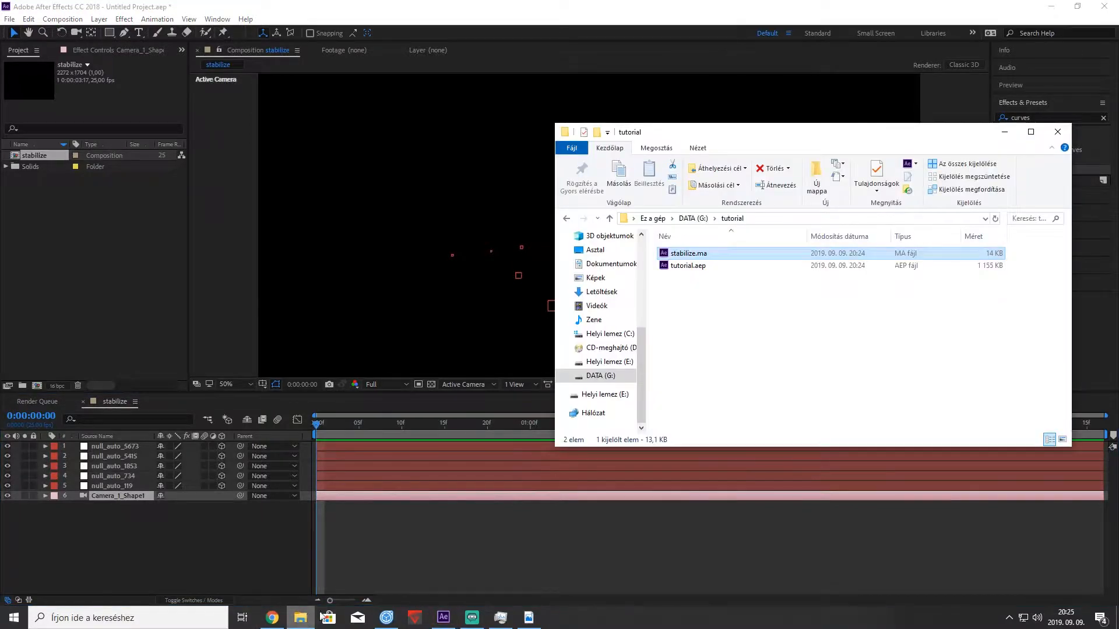
{"action": "left_click", "coordinate": [25, 250]}
{"action": "left_click", "coordinate": [9, 19]}
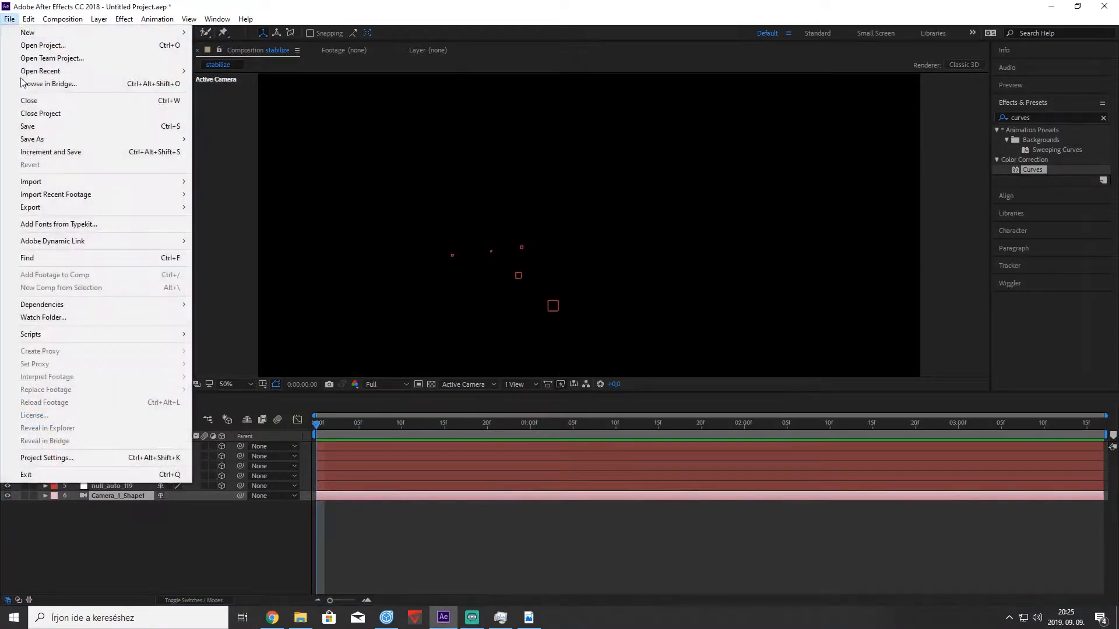
{"action": "mouse_move", "coordinate": [48, 35]}
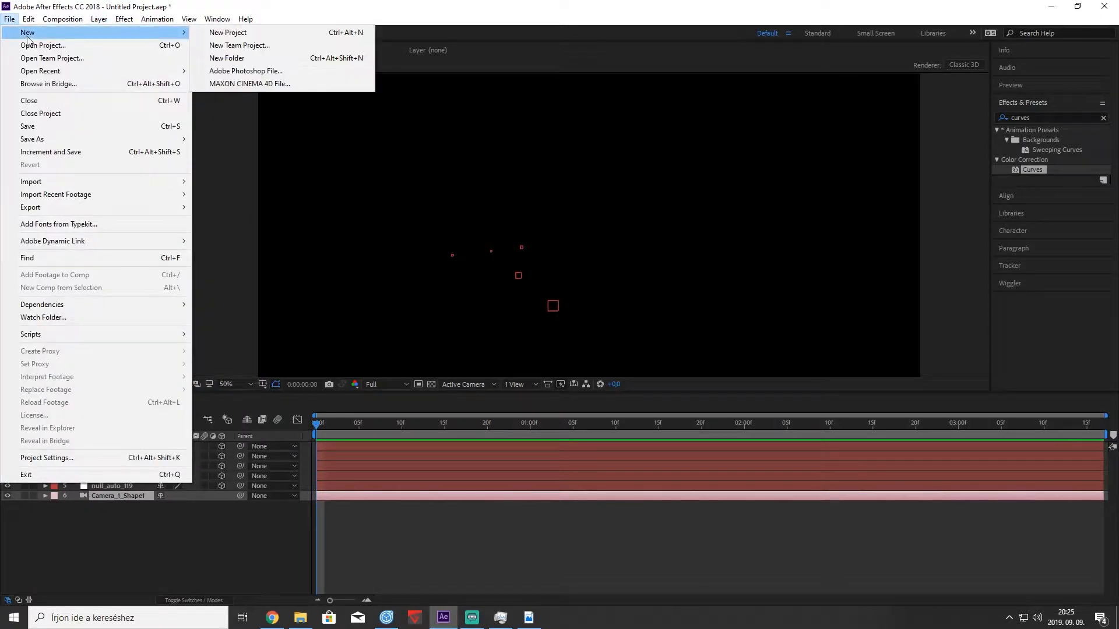
{"action": "mouse_move", "coordinate": [51, 182]}
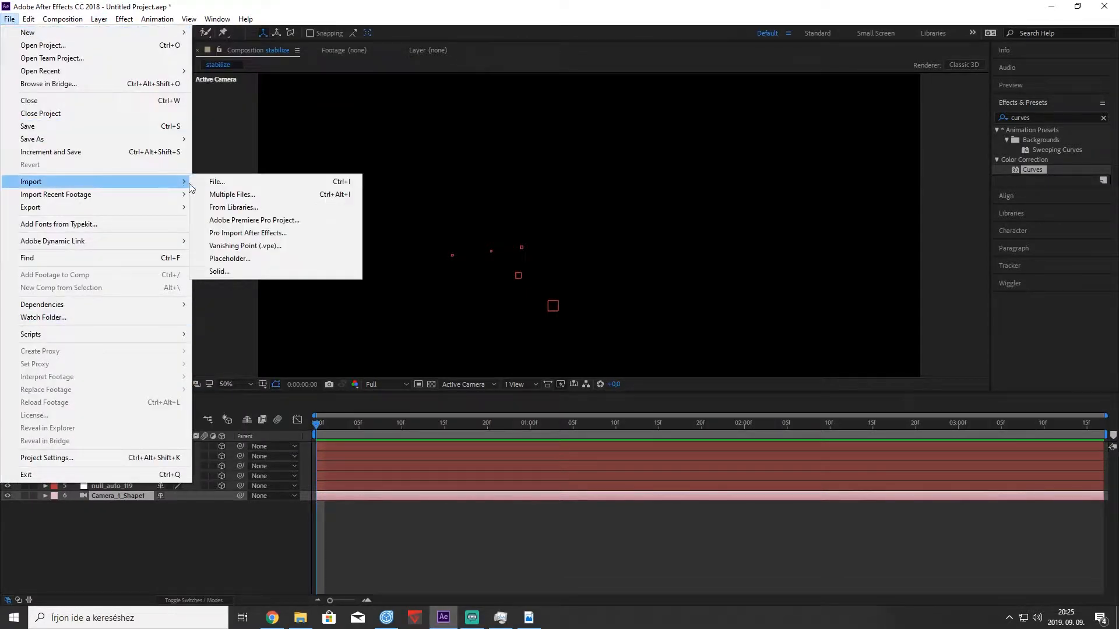
{"action": "left_click", "coordinate": [210, 183]}
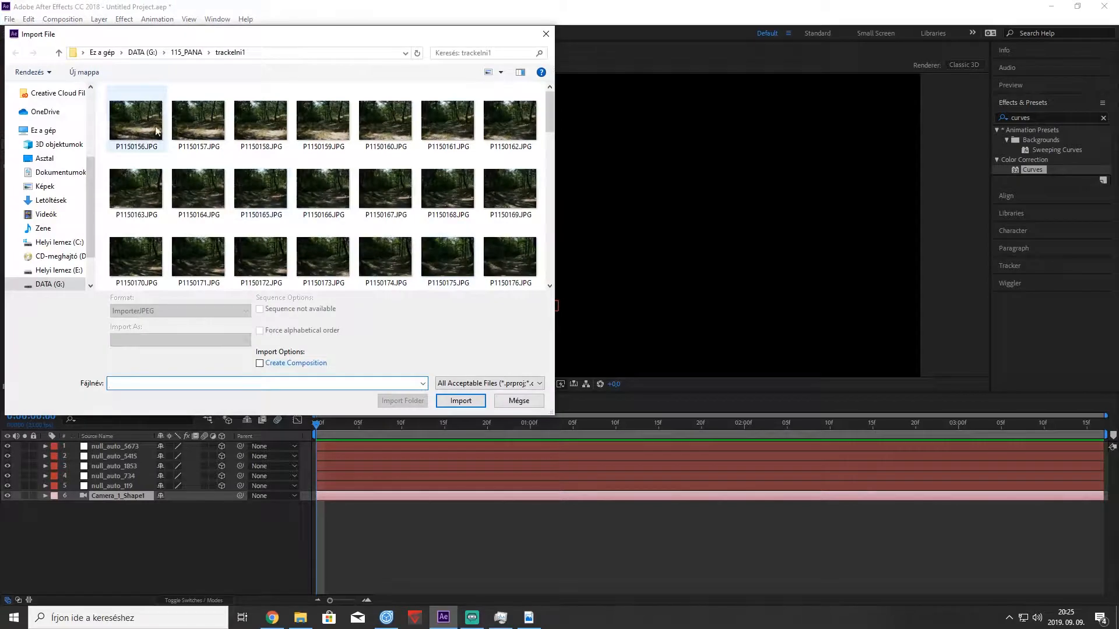
{"action": "left_click", "coordinate": [138, 140]}
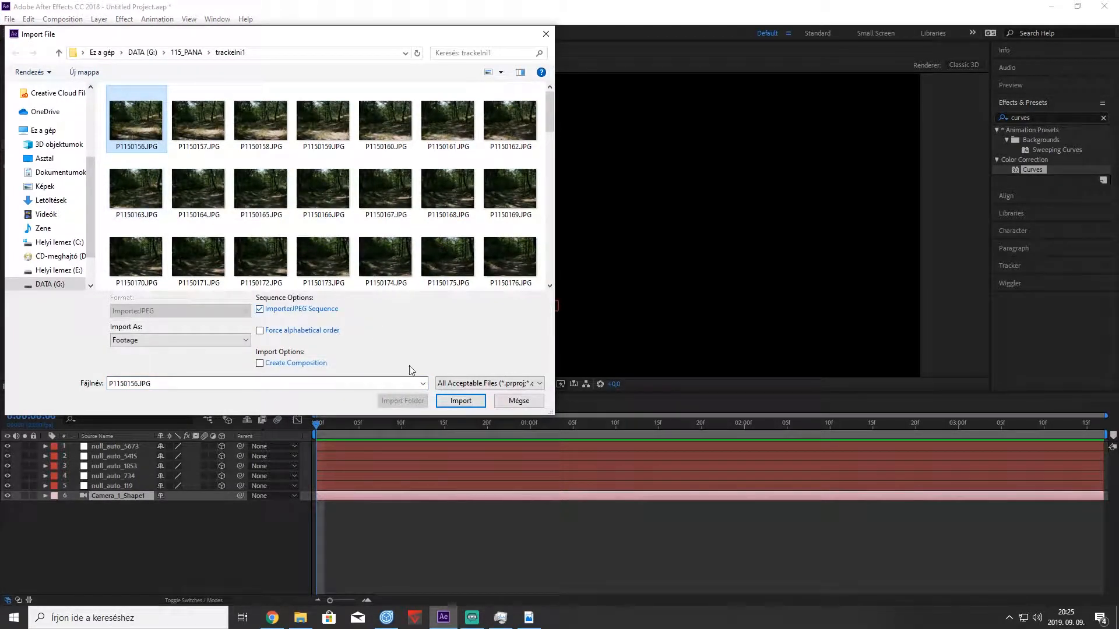
{"action": "left_click", "coordinate": [461, 401]}
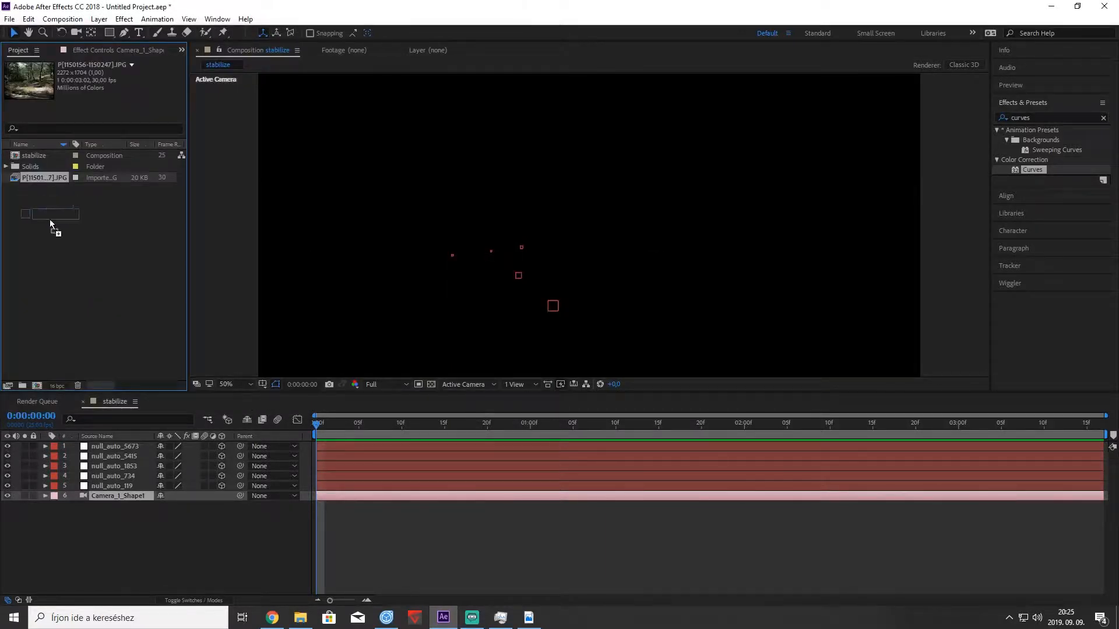
Place the imported JPG sequence beneath the camera layer in the stabilize composition and preview it from the start.
{"action": "left_click_drag", "start_coordinate": [50, 219], "coordinate": [157, 518]}
{"action": "left_click_drag", "start_coordinate": [320, 426], "coordinate": [263, 351]}
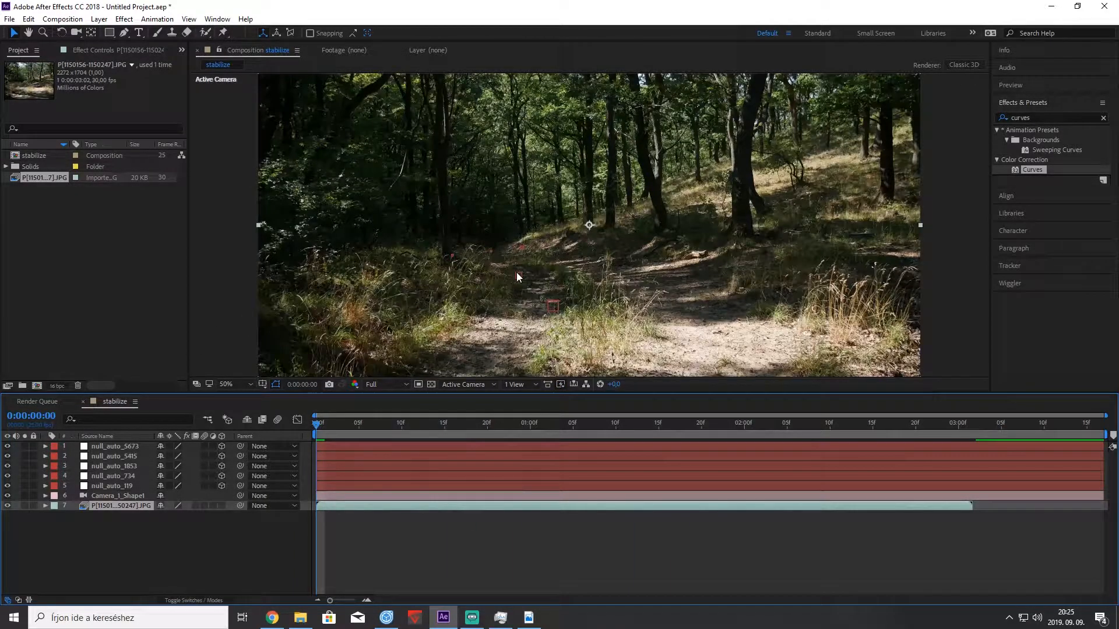
{"action": "key", "text": "space"}
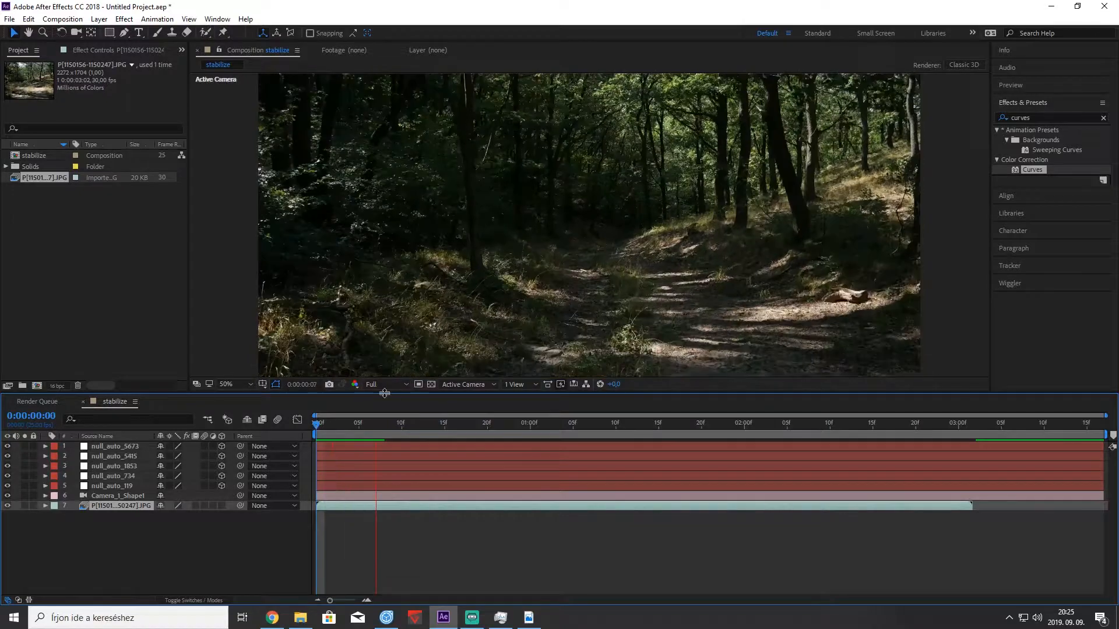
Lower the preview resolution to Quarter and play the composition from the first frame.
{"action": "left_click", "coordinate": [384, 385]}
{"action": "left_click", "coordinate": [402, 452]}
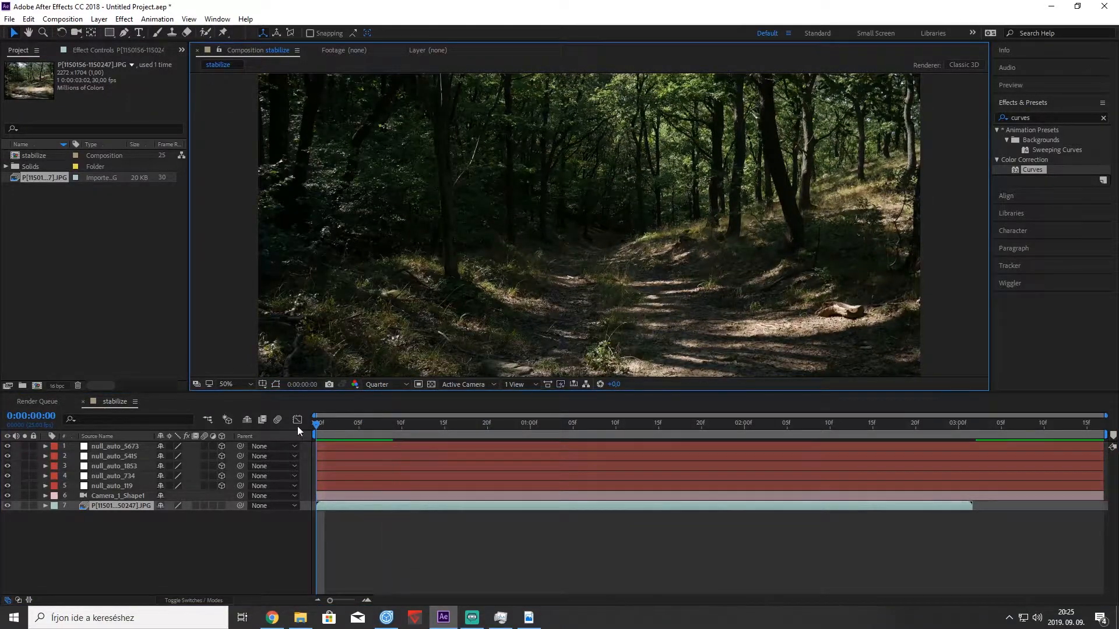
{"action": "left_click", "coordinate": [315, 424]}
{"action": "key", "text": "space"}
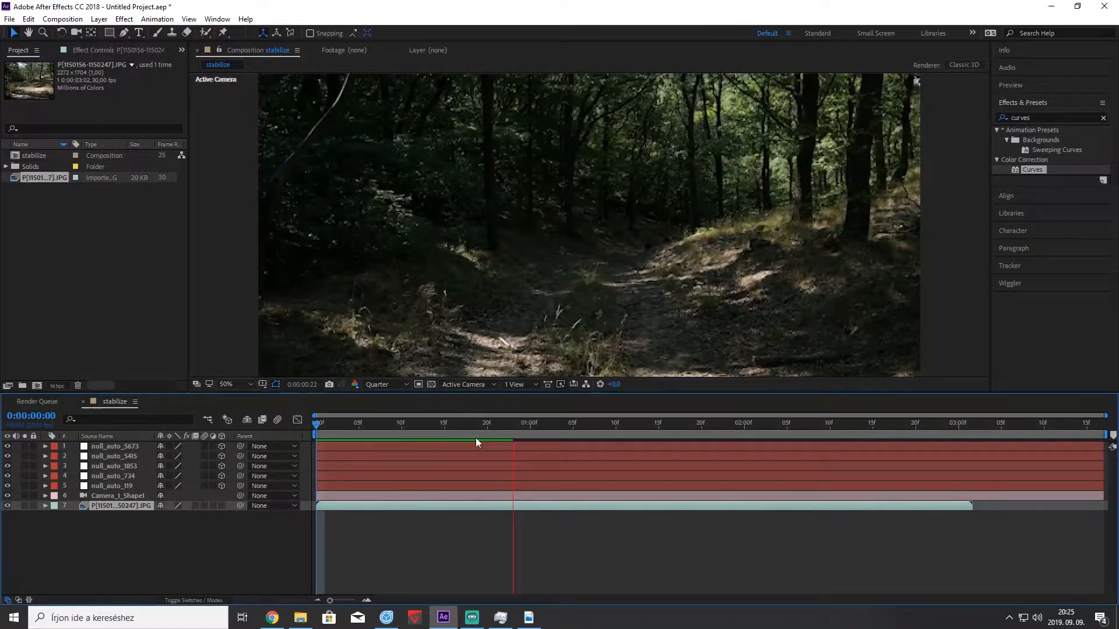
{"action": "key", "text": "space"}
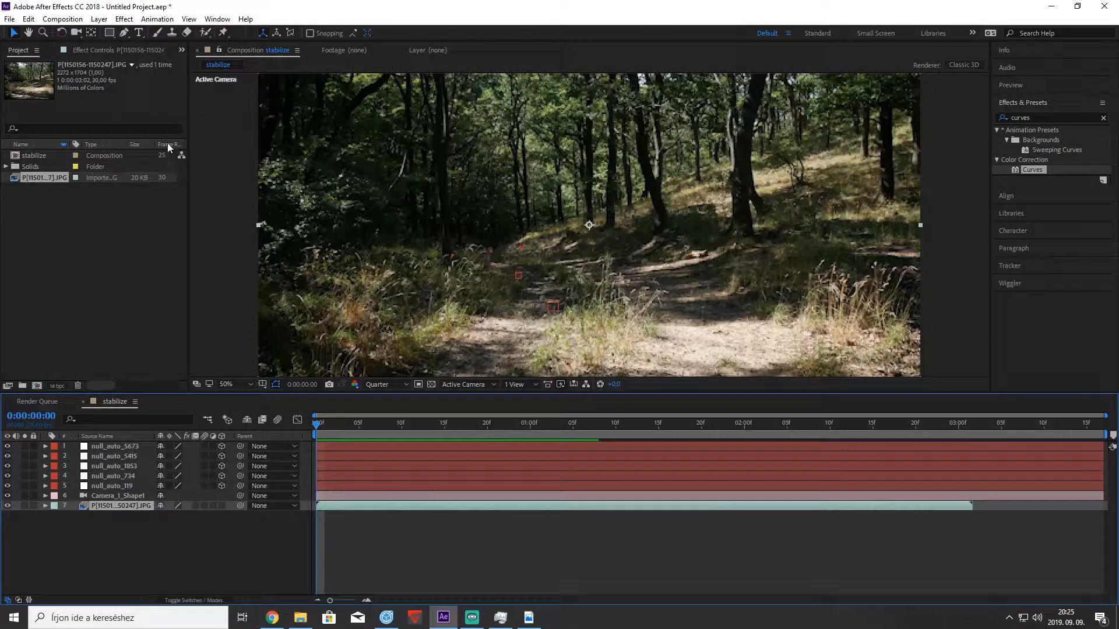
Interpret the JPG sequence footage at an assumed frame rate of 25 frames per second.
{"action": "right_click", "coordinate": [56, 177]}
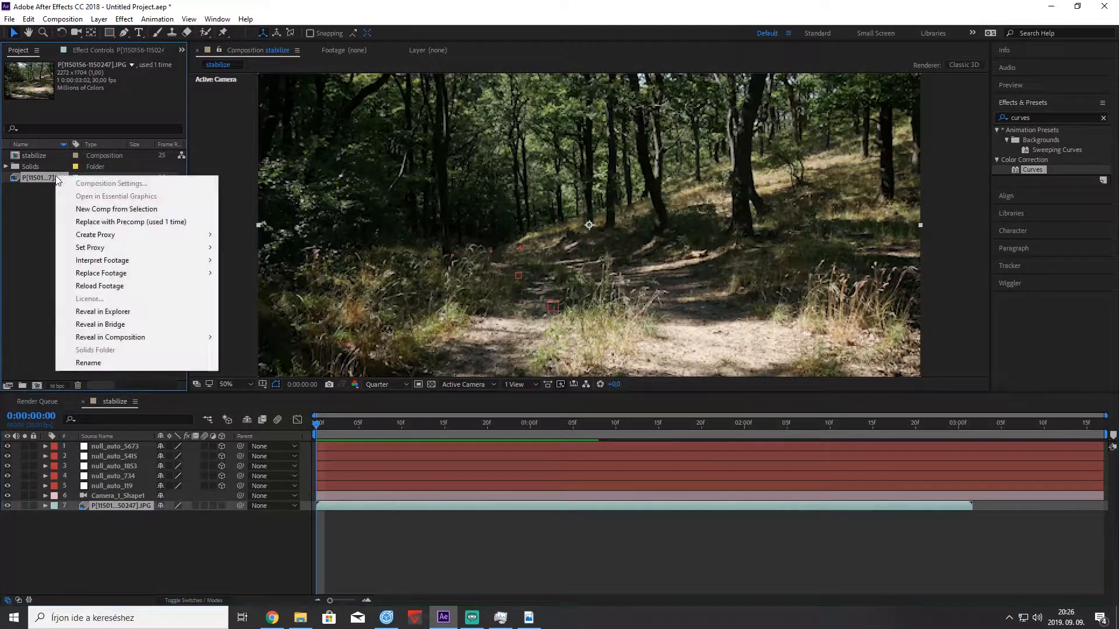
{"action": "mouse_move", "coordinate": [88, 260]}
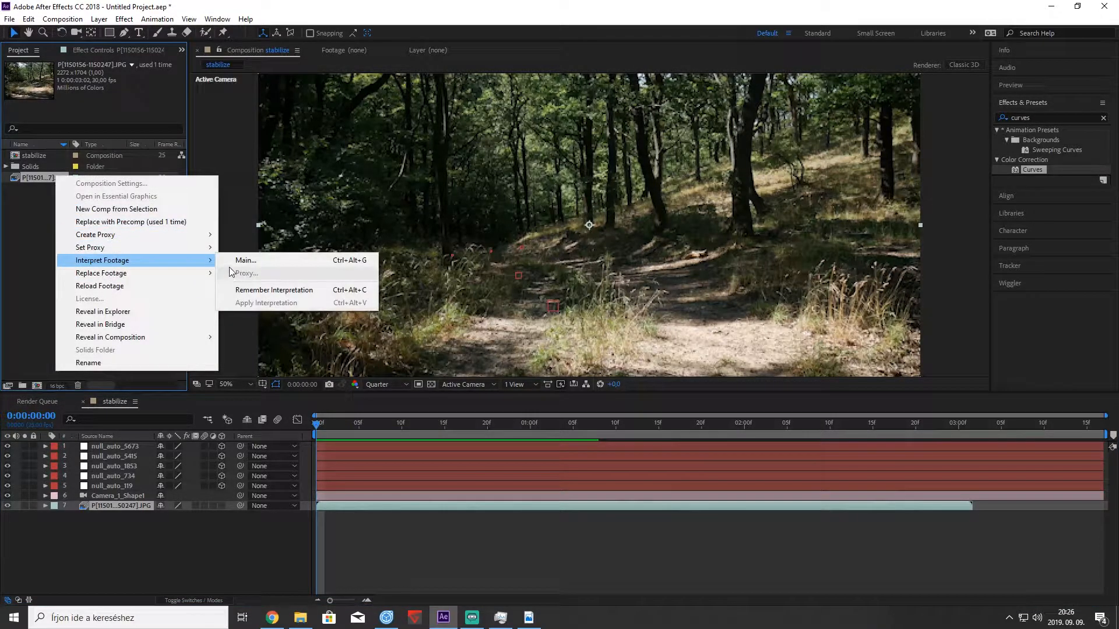
{"action": "left_click", "coordinate": [241, 254]}
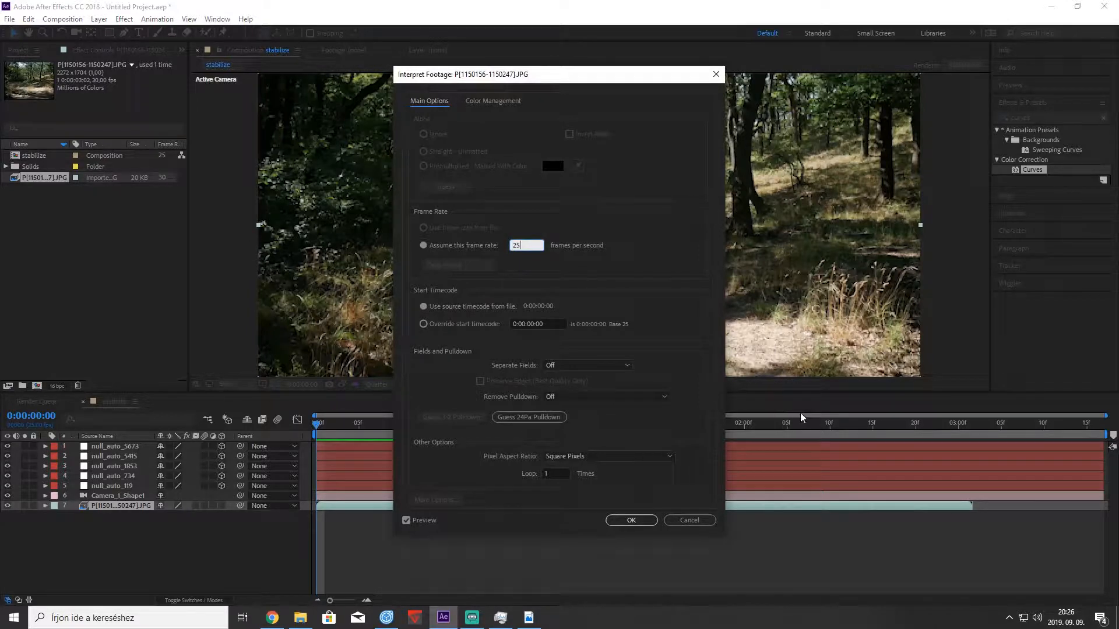
{"action": "left_click", "coordinate": [631, 520]}
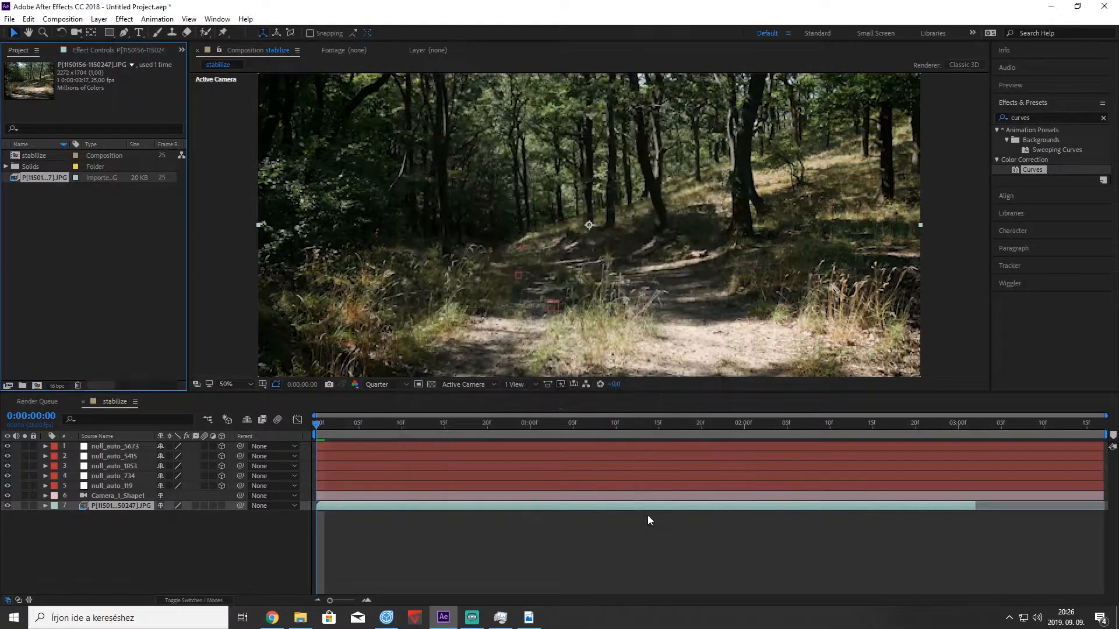
Extend the JPG sequence layer to the end of the composition, preview it and return to the first frame.
{"action": "left_click_drag", "start_coordinate": [975, 506], "coordinate": [1116, 517]}
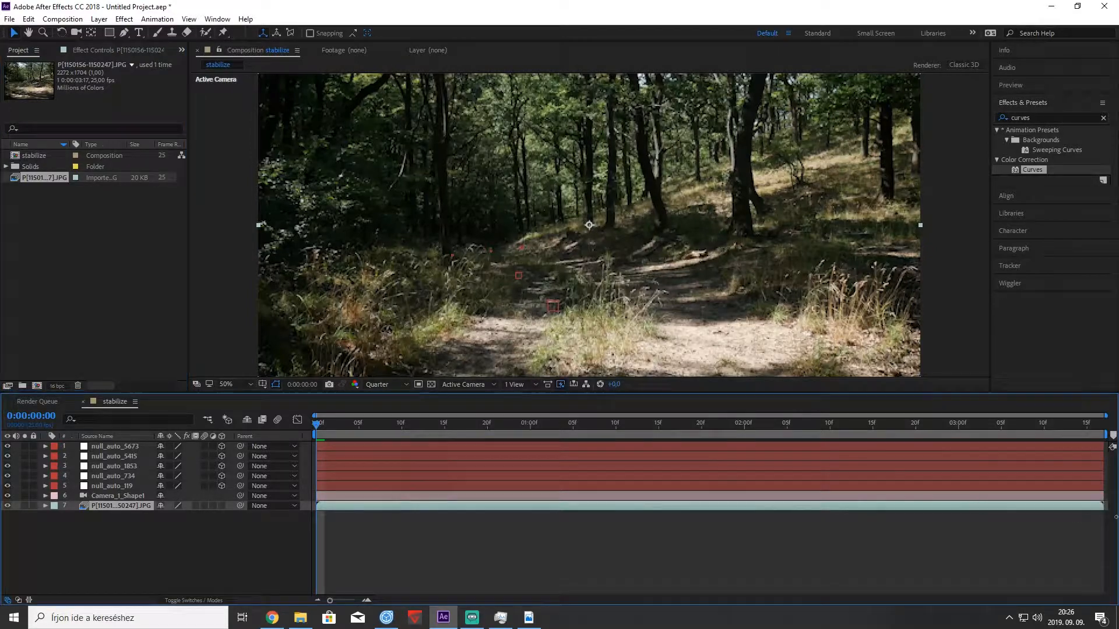
{"action": "left_click_drag", "start_coordinate": [394, 430], "coordinate": [148, 388]}
{"action": "key", "text": "space"}
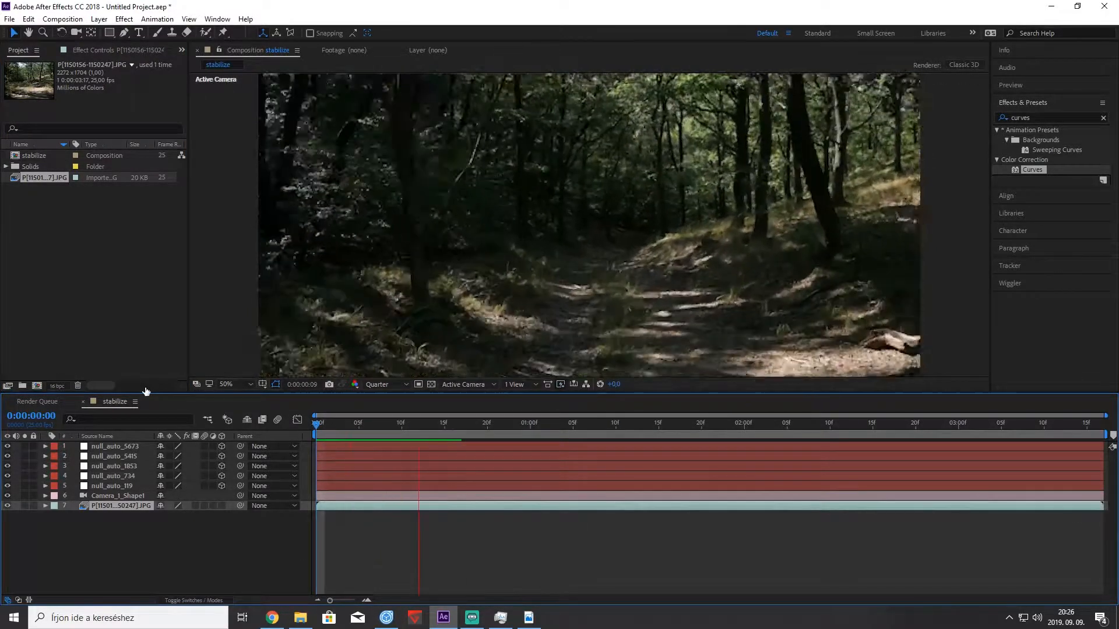
{"action": "left_click_drag", "start_coordinate": [443, 425], "coordinate": [277, 423]}
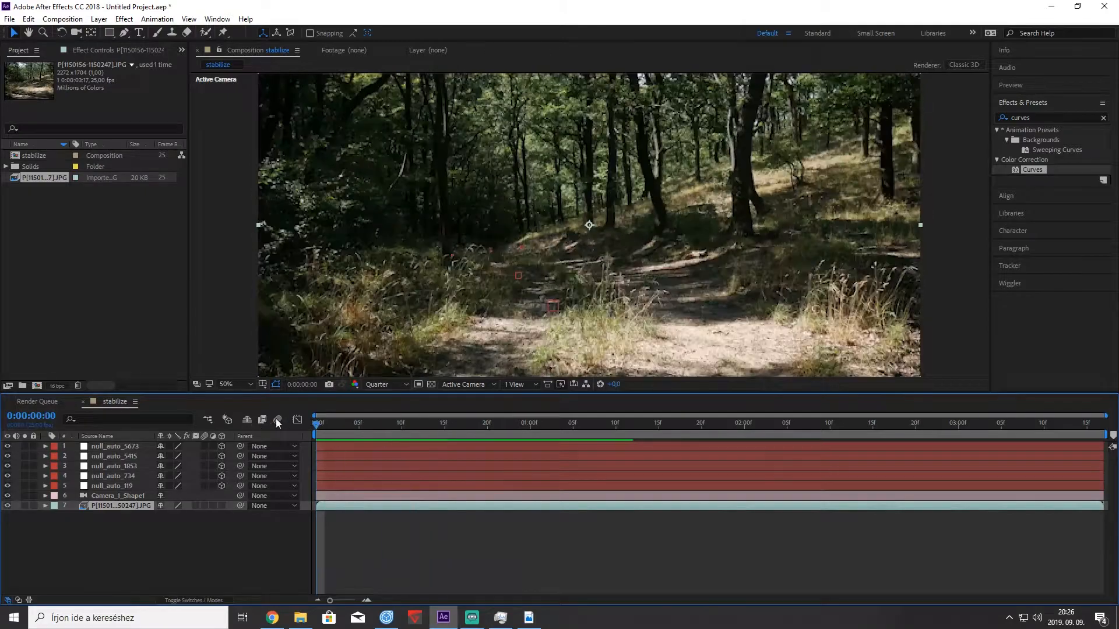
Preview the stabilize composition from the first frame to check the nulls against the footage.
{"action": "key", "text": "comma"}
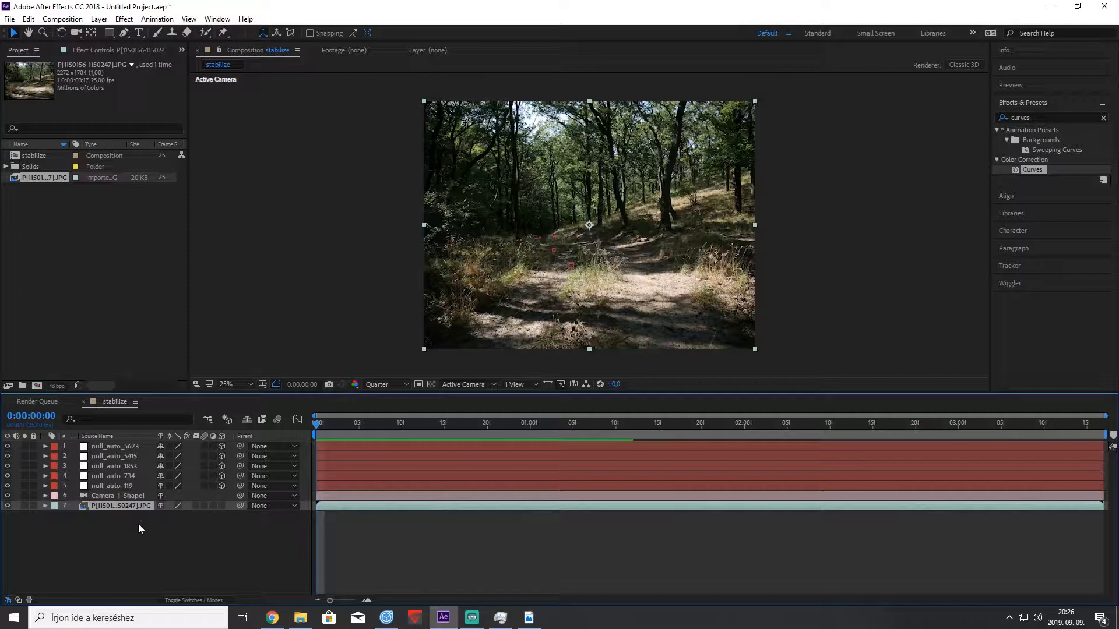
{"action": "left_click", "coordinate": [121, 495]}
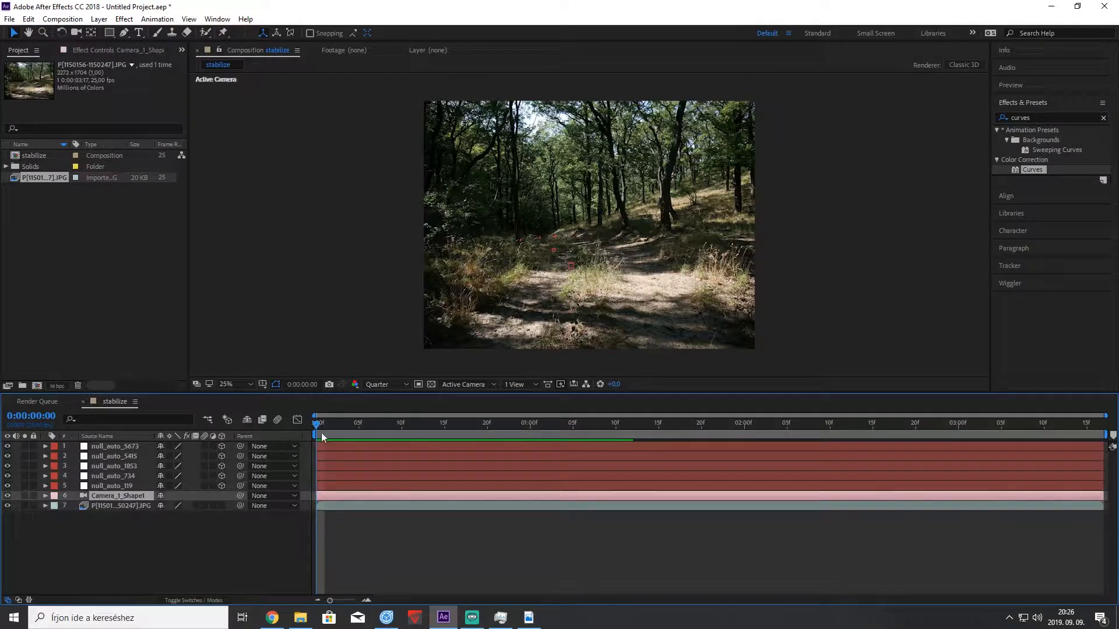
{"action": "left_click_drag", "start_coordinate": [320, 432], "coordinate": [308, 494]}
{"action": "left_click", "coordinate": [459, 445]}
{"action": "left_click", "coordinate": [416, 508]}
{"action": "left_click", "coordinate": [400, 547]}
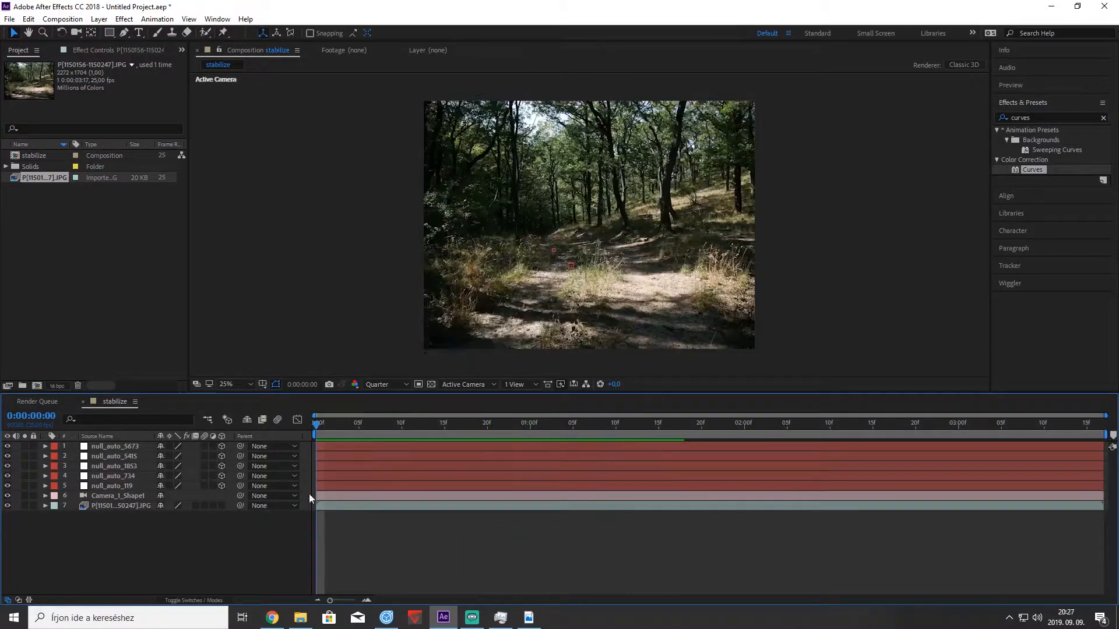
Make the JPG sequence layer 3D and parent it to Camera_1_Shape1.
{"action": "left_click", "coordinate": [113, 508]}
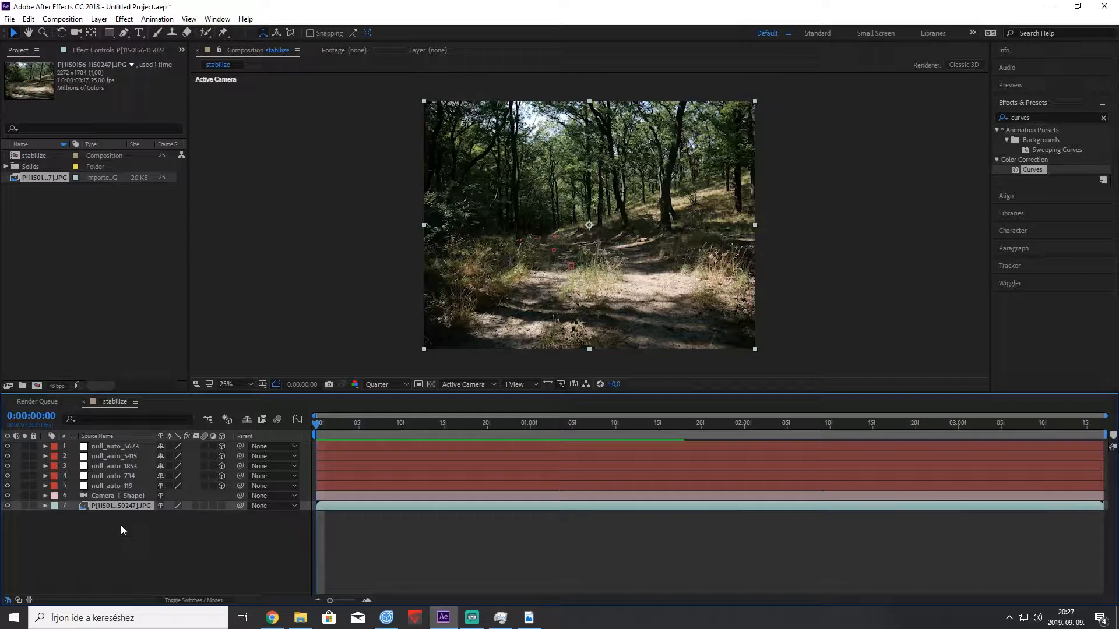
{"action": "left_click", "coordinate": [222, 507]}
{"action": "left_click_drag", "start_coordinate": [634, 340], "coordinate": [493, 213]}
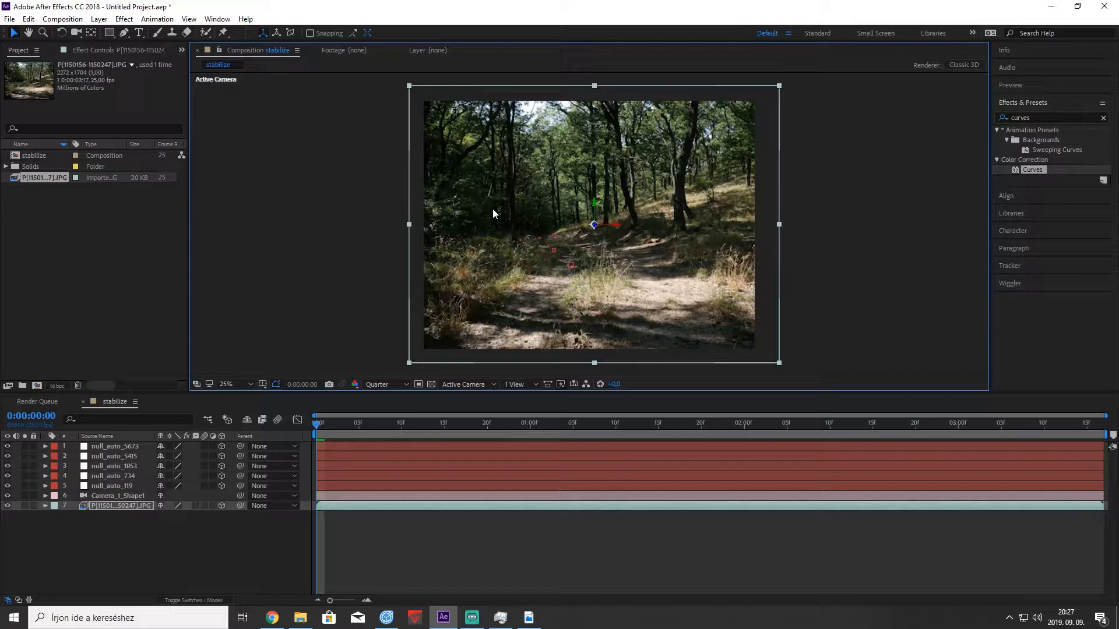
{"action": "left_click", "coordinate": [242, 504]}
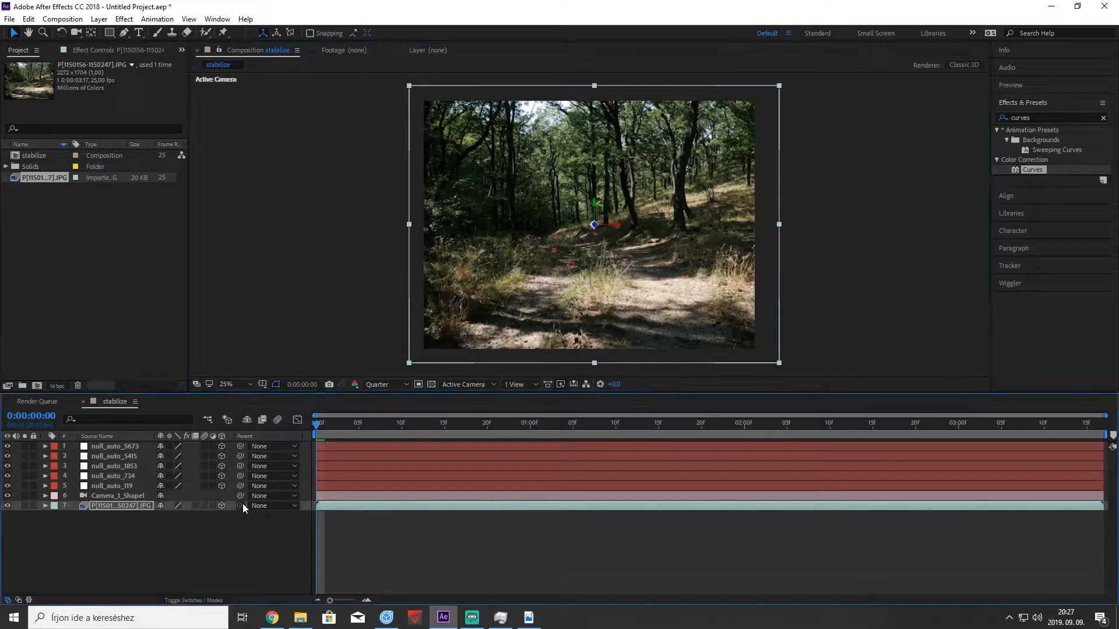
{"action": "left_click_drag", "start_coordinate": [243, 504], "coordinate": [131, 496]}
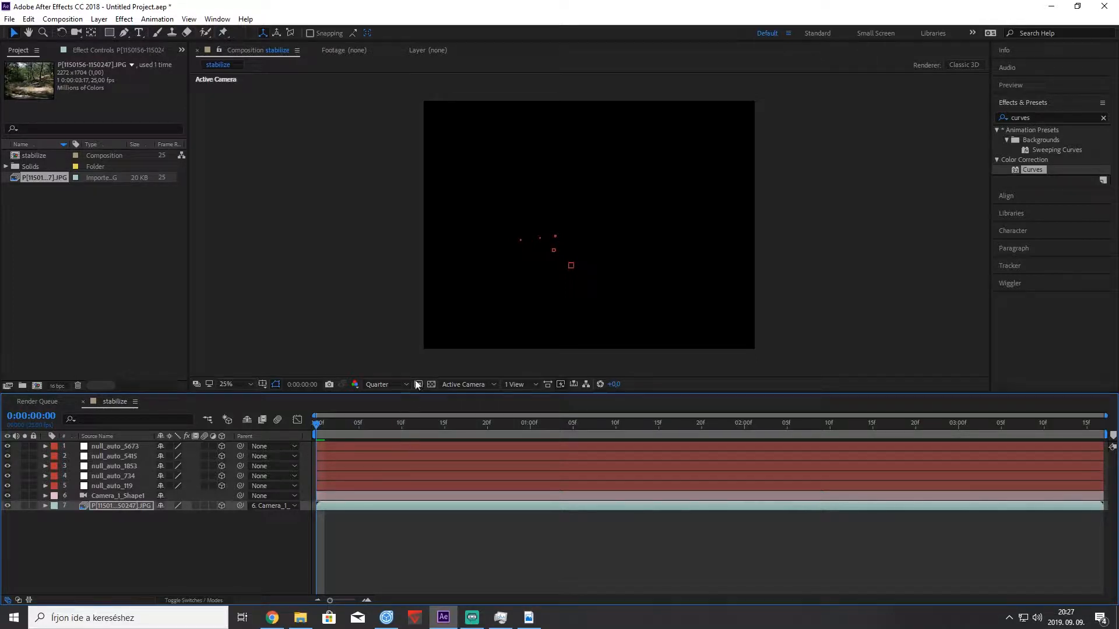
In the Top view, move the JPG sequence layer forward in front of the camera to a Z position of about 72.
{"action": "left_click", "coordinate": [493, 384]}
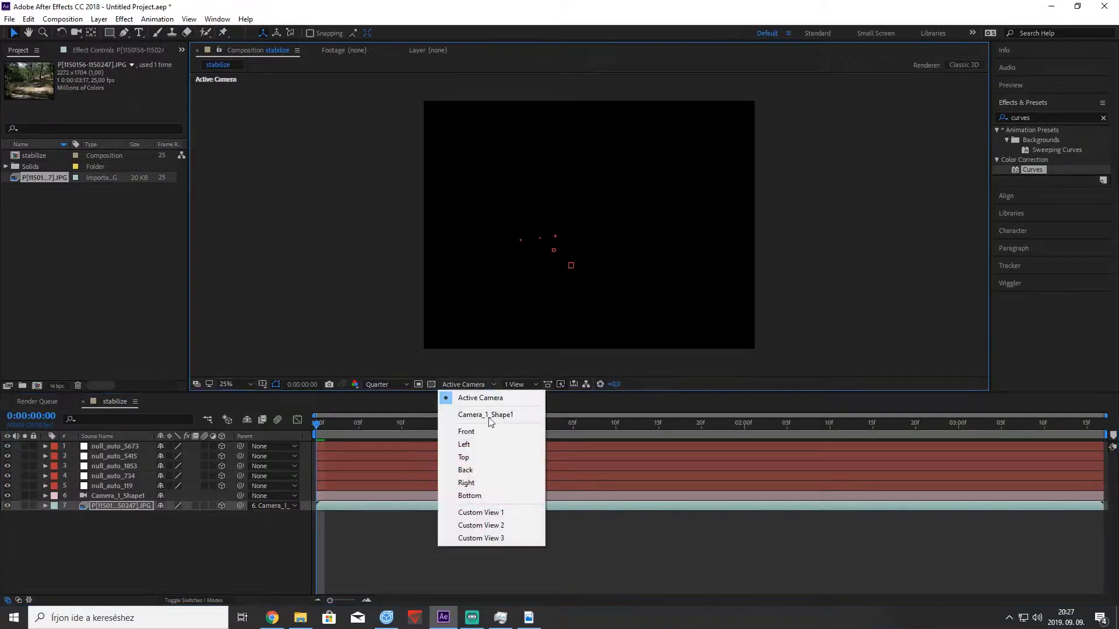
{"action": "left_click", "coordinate": [474, 457]}
{"action": "scroll", "coordinate": [519, 352], "scroll_direction": "down", "scroll_amount": 3}
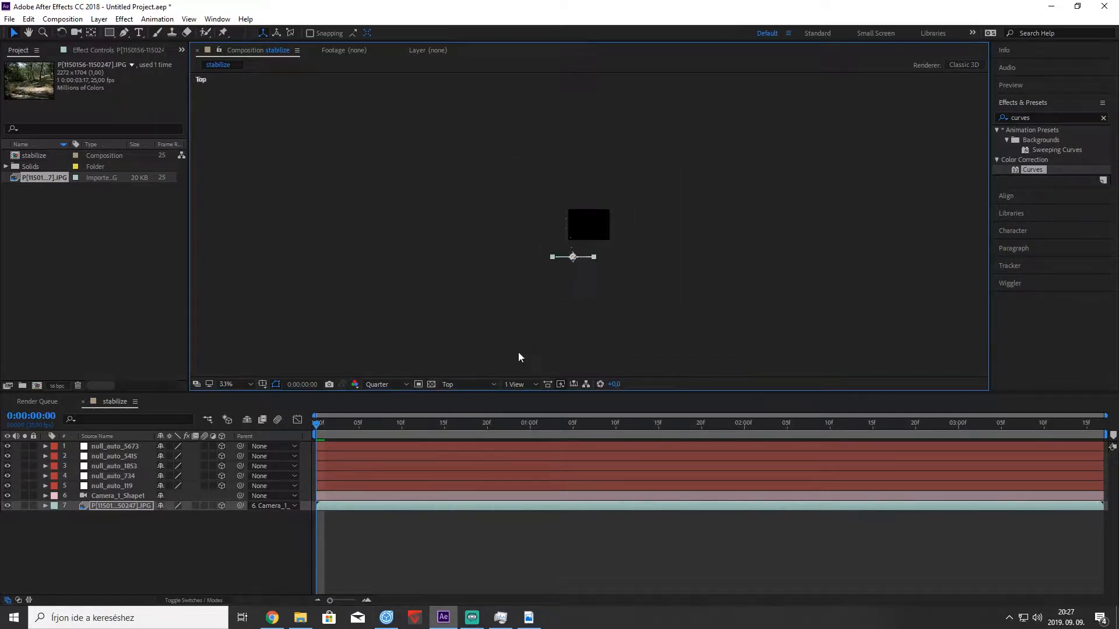
{"action": "scroll", "coordinate": [555, 333], "scroll_direction": "up", "scroll_amount": 2}
{"action": "left_click_drag", "start_coordinate": [554, 326], "coordinate": [583, 240]}
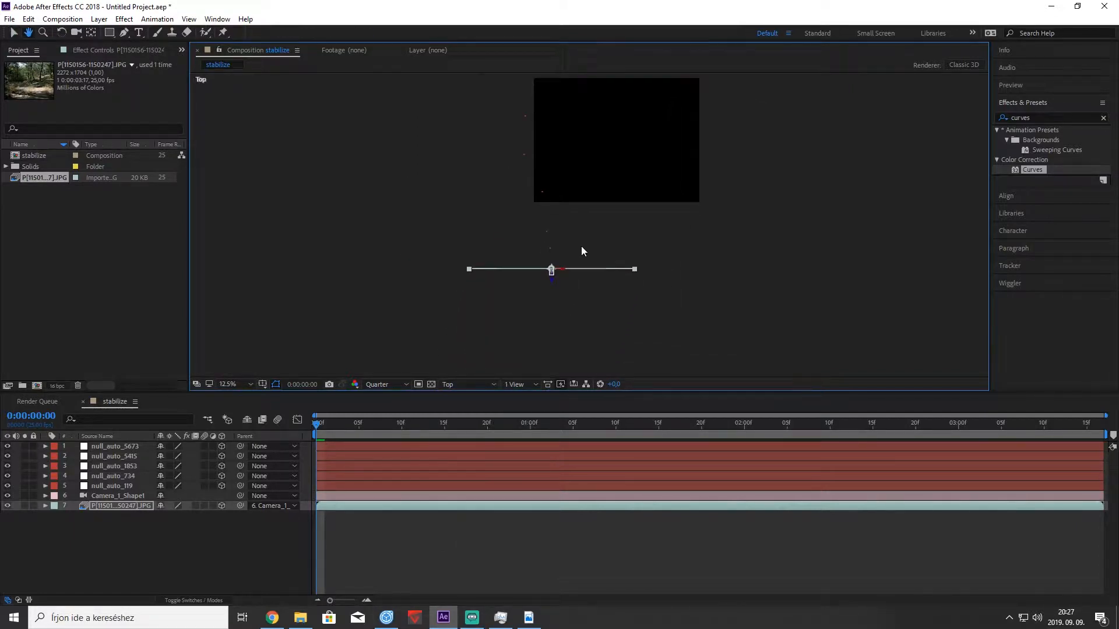
{"action": "scroll", "coordinate": [559, 273], "scroll_direction": "up", "scroll_amount": 1}
{"action": "left_click_drag", "start_coordinate": [537, 310], "coordinate": [591, 273]}
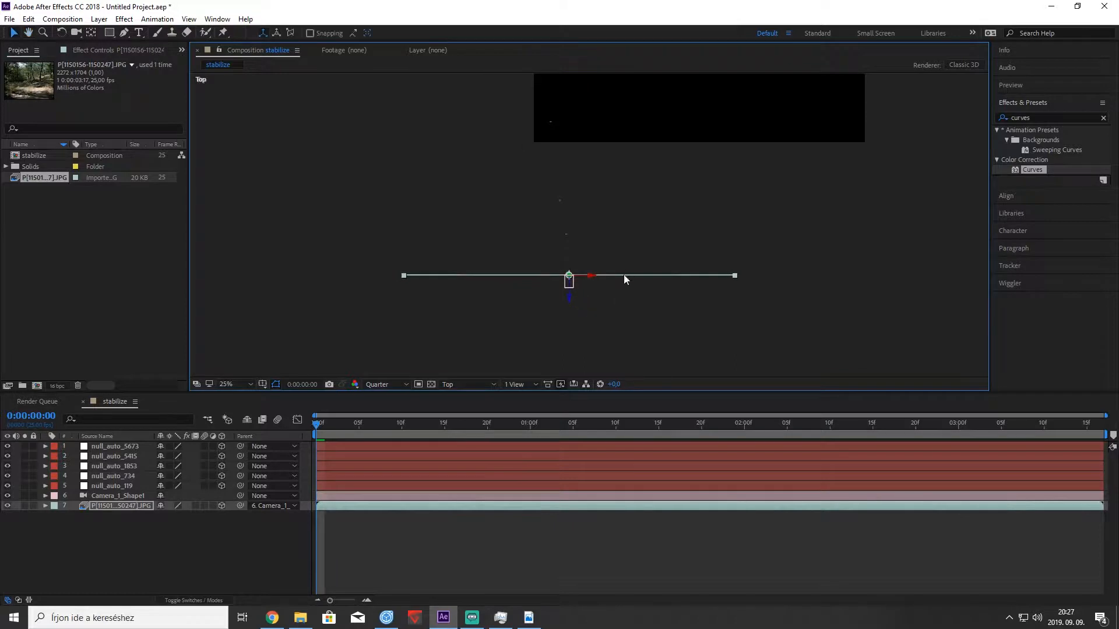
{"action": "left_click", "coordinate": [120, 508]}
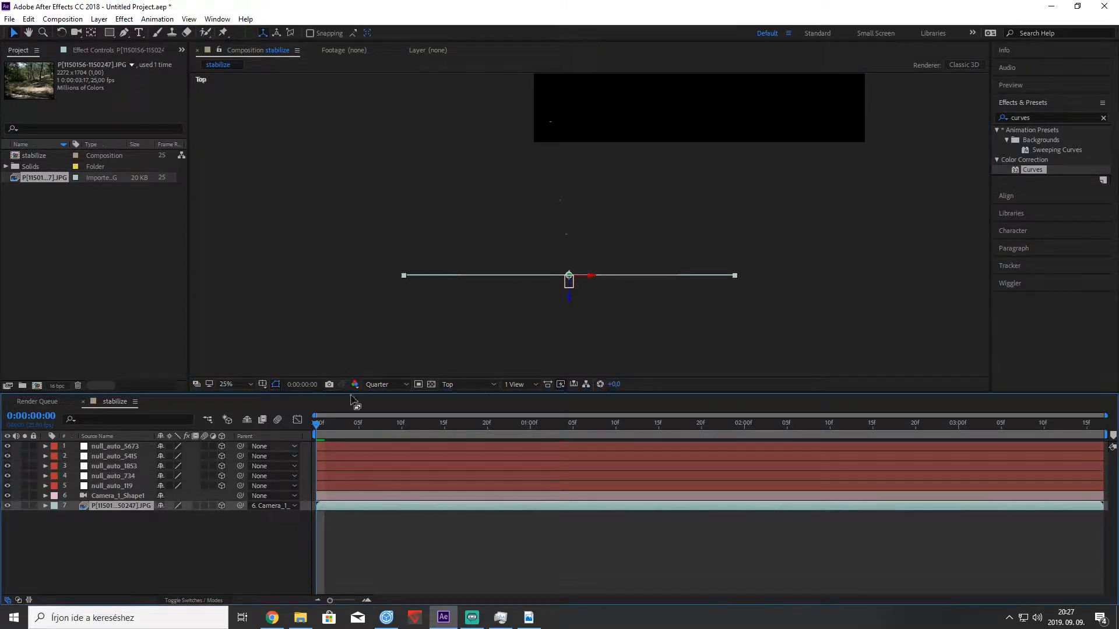
{"action": "left_click", "coordinate": [629, 275]}
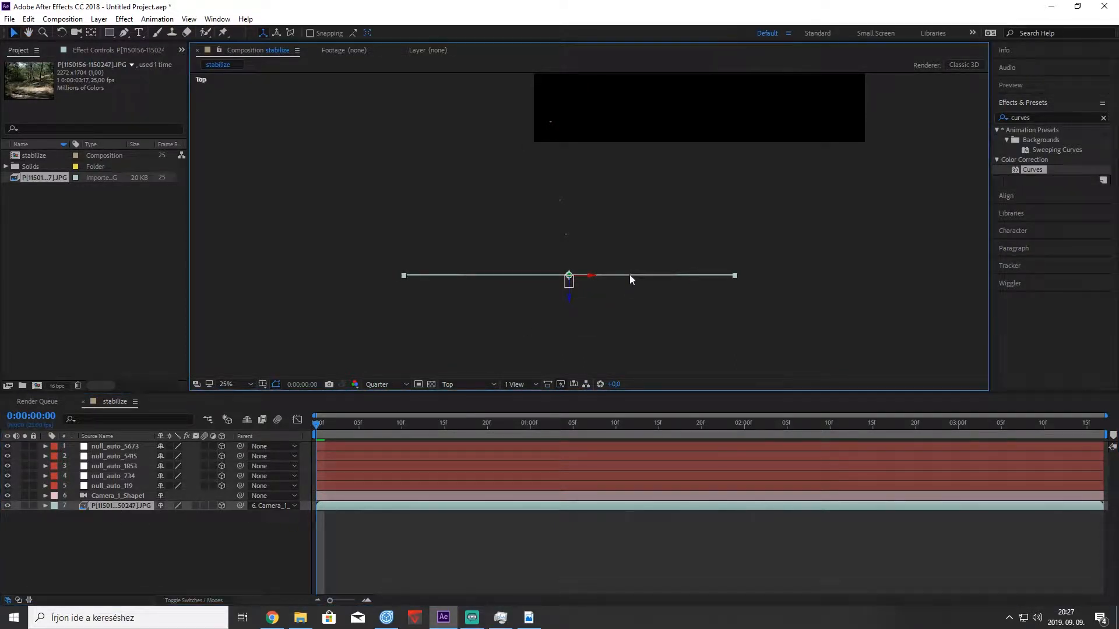
{"action": "mouse_move", "coordinate": [563, 295]}
{"action": "left_mouse_down"}
{"action": "mouse_move", "coordinate": [576, 292]}
{"action": "mouse_move", "coordinate": [565, 304]}
{"action": "left_mouse_up"}
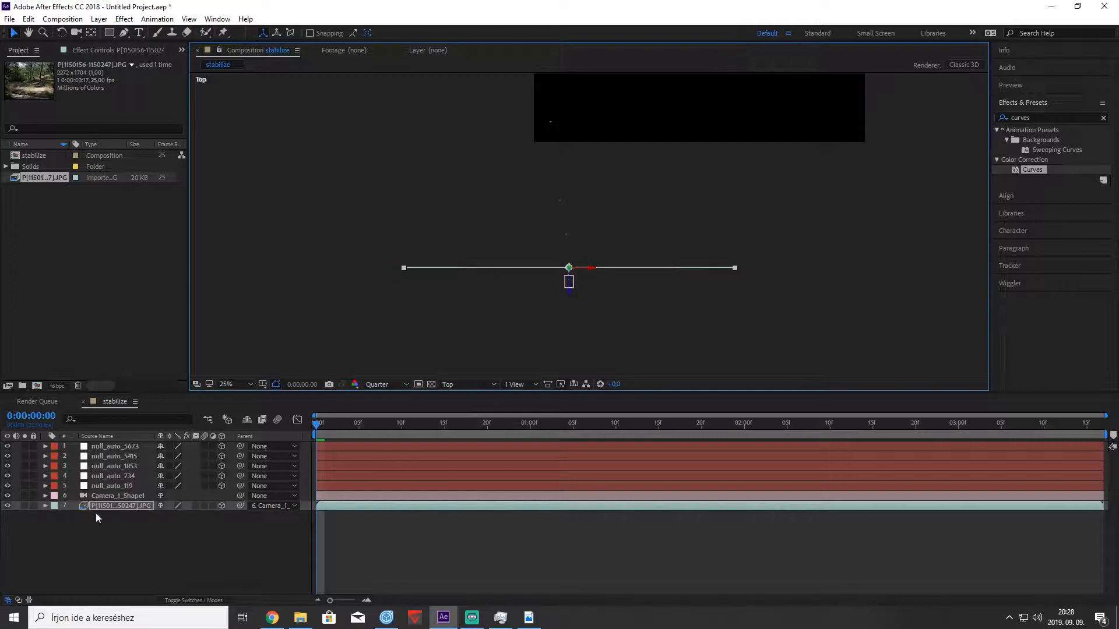
{"action": "left_click", "coordinate": [113, 496]}
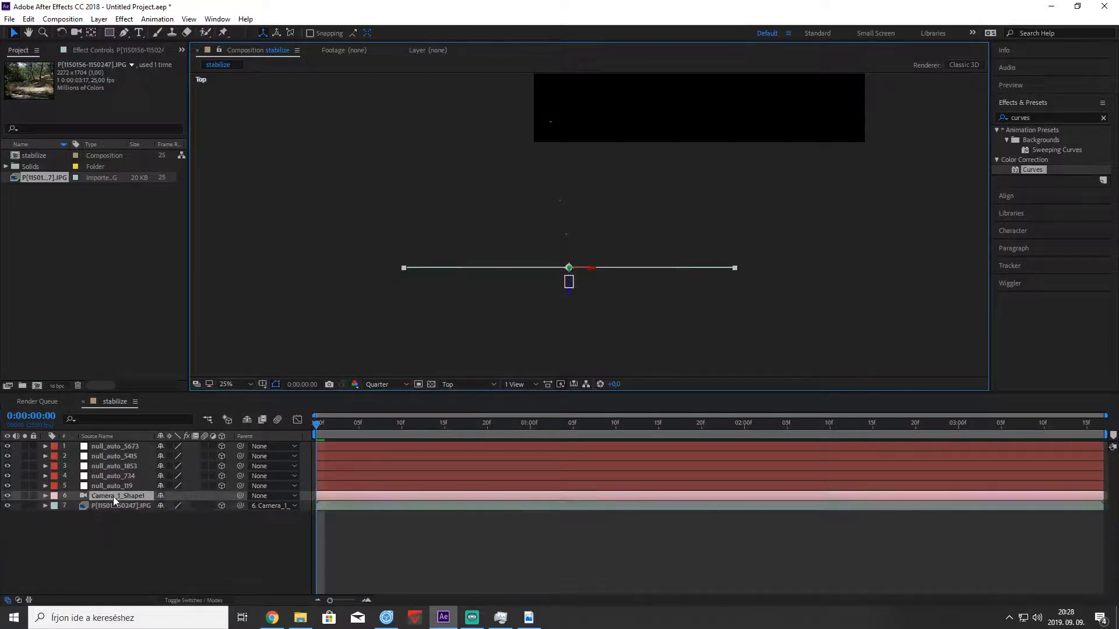
{"action": "left_click", "coordinate": [341, 506]}
{"action": "left_click_drag", "start_coordinate": [571, 297], "coordinate": [573, 296]}
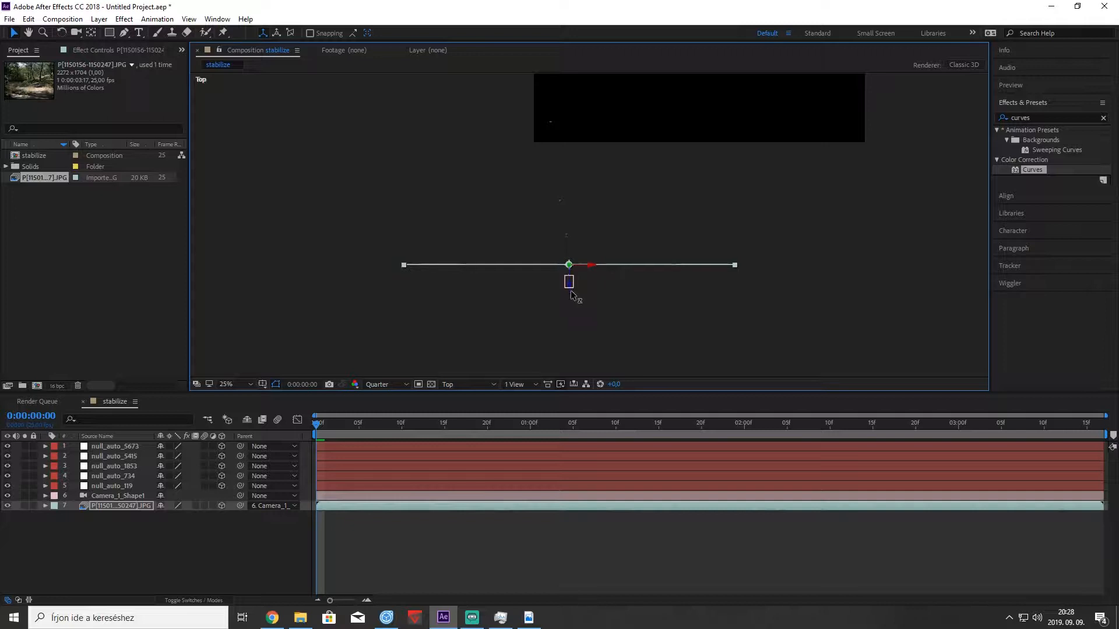
Set the JPG sequence layer's scale to 5% in its transform properties.
{"action": "left_click", "coordinate": [44, 505]}
{"action": "left_click", "coordinate": [55, 518]}
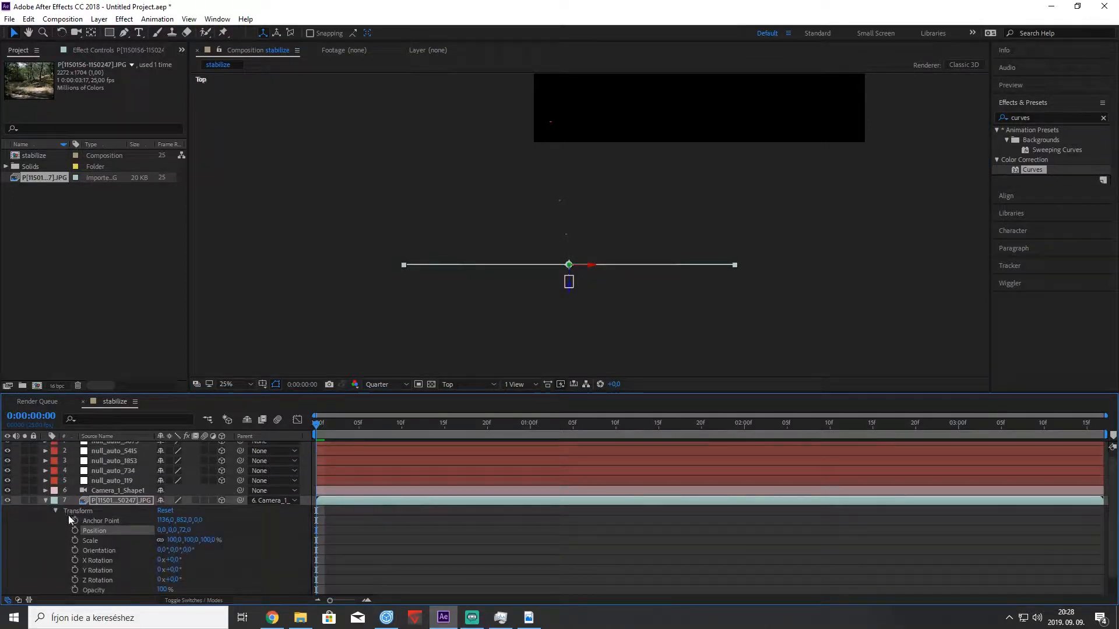
{"action": "left_click", "coordinate": [207, 540]}
{"action": "type", "text": "5"}
{"action": "left_click", "coordinate": [282, 555]}
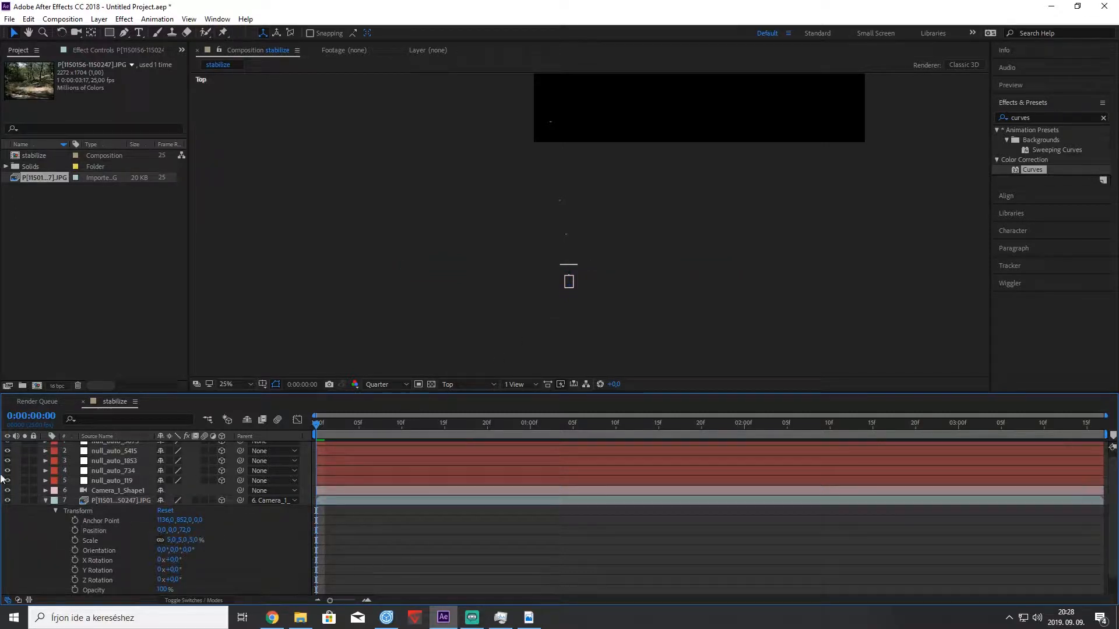
{"action": "left_click", "coordinate": [46, 500]}
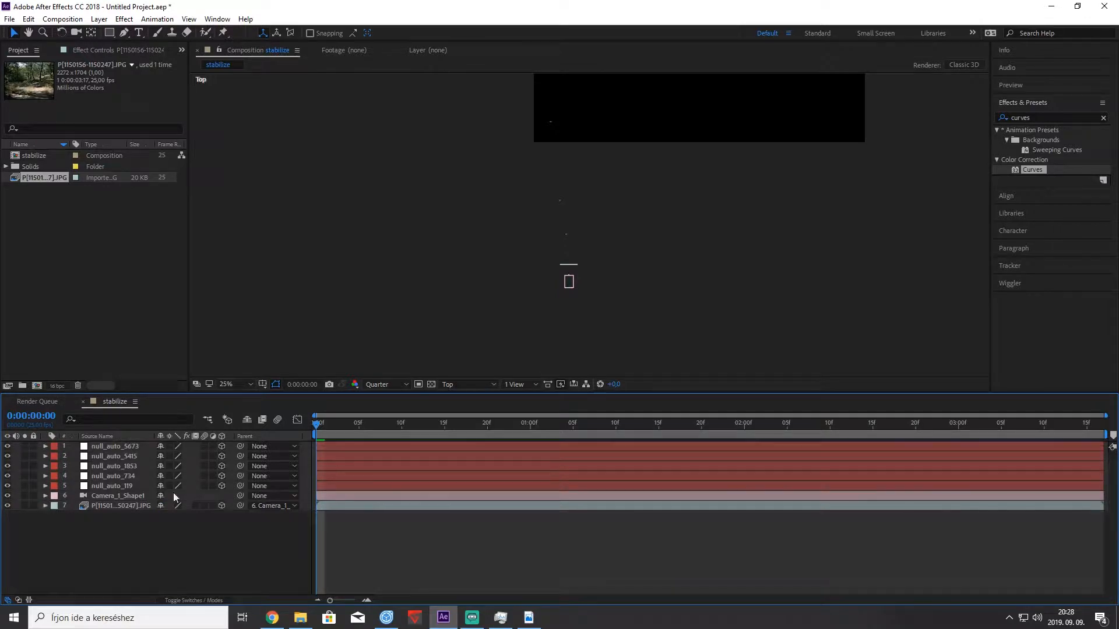
Return to the Active Camera view and scale the JPG sequence layer down until it roughly matches the composition frame.
{"action": "left_click", "coordinate": [466, 385]}
{"action": "left_click", "coordinate": [492, 401]}
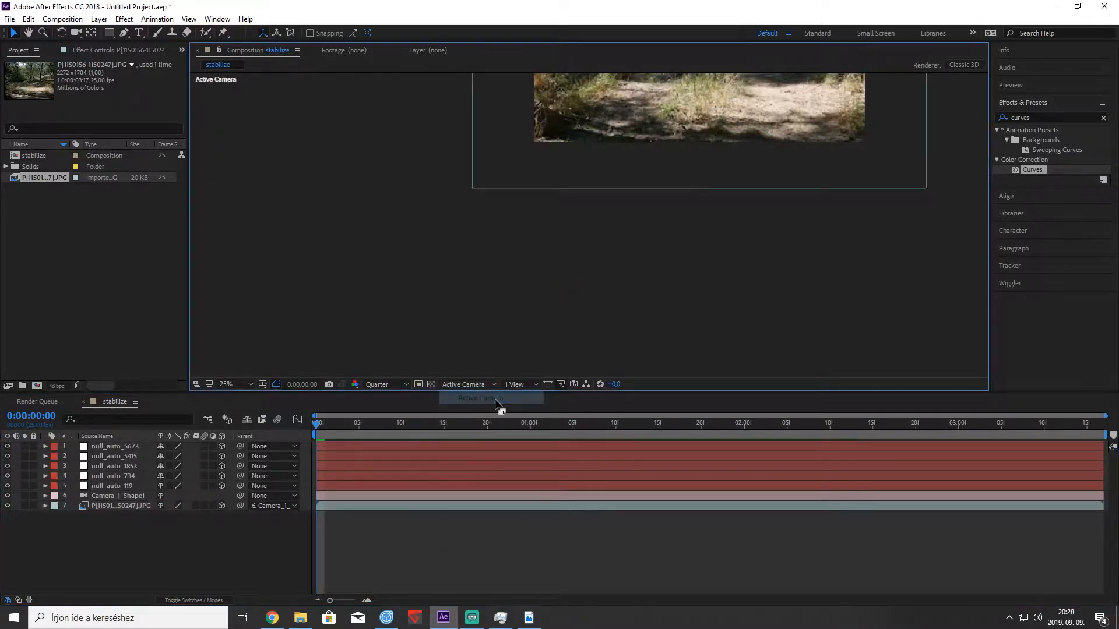
{"action": "scroll", "coordinate": [647, 201], "scroll_direction": "down", "scroll_amount": 1}
{"action": "left_click_drag", "start_coordinate": [647, 197], "coordinate": [532, 299]}
{"action": "left_click", "coordinate": [587, 295]}
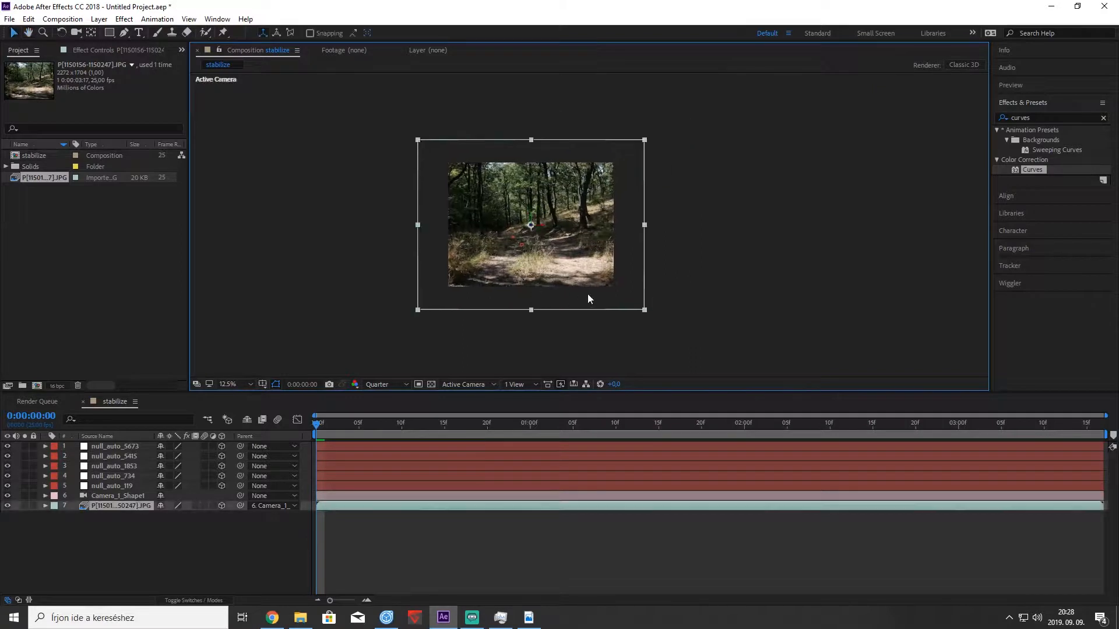
{"action": "left_click", "coordinate": [646, 310]}
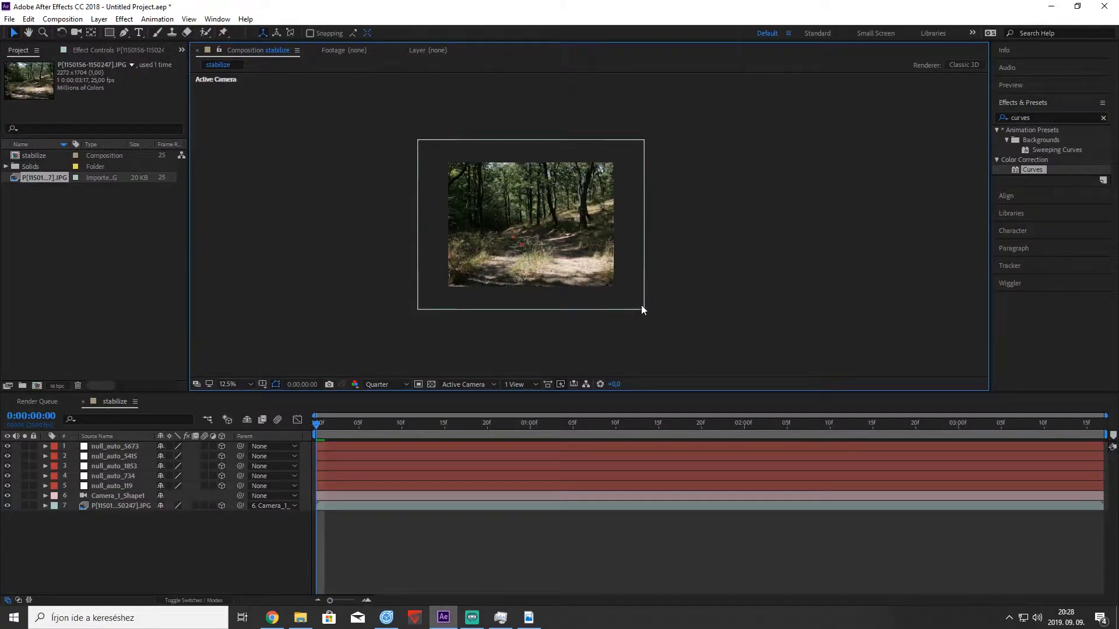
{"action": "left_click", "coordinate": [641, 307]}
{"action": "left_click", "coordinate": [644, 310]}
{"action": "left_click", "coordinate": [639, 306]}
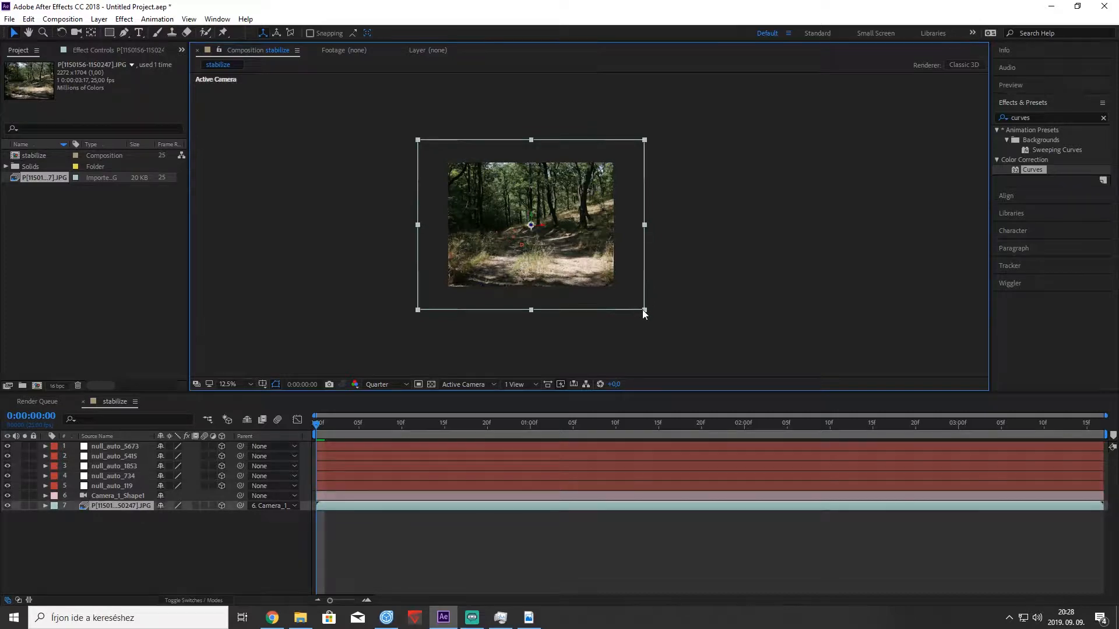
{"action": "left_click_drag", "start_coordinate": [644, 309], "coordinate": [617, 289]}
Fine-tune the JPG sequence layer's scale so its corner sits just outside the composition frame.
{"action": "scroll", "coordinate": [582, 258], "scroll_direction": "up", "scroll_amount": 4}
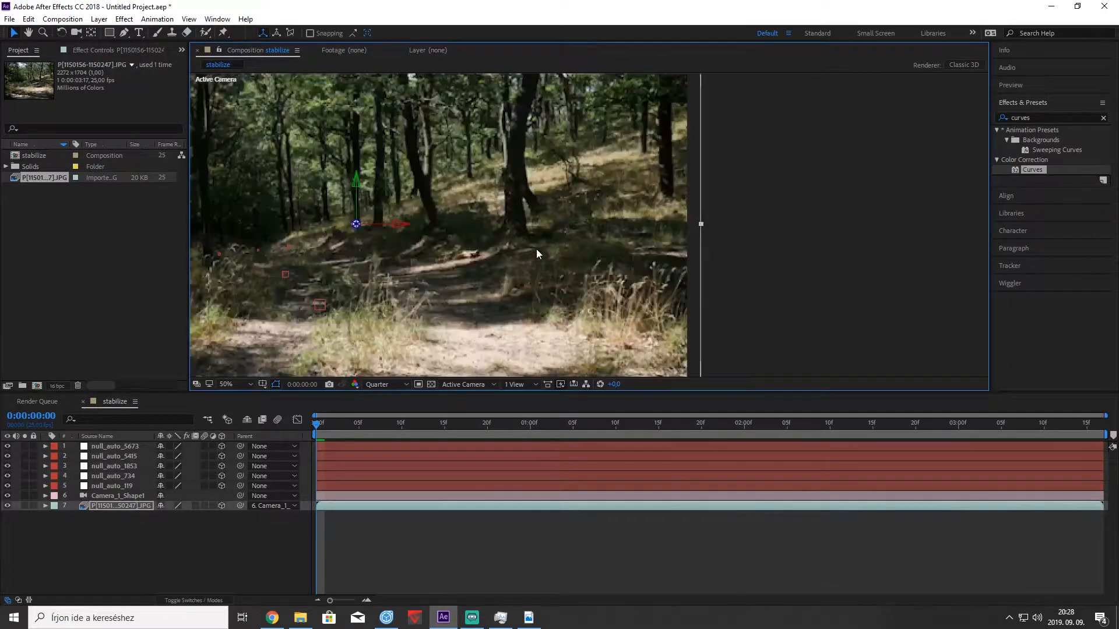
{"action": "mouse_move", "coordinate": [559, 255]}
{"action": "left_mouse_down"}
{"action": "mouse_move", "coordinate": [607, 225]}
{"action": "mouse_move", "coordinate": [575, 244]}
{"action": "left_mouse_up"}
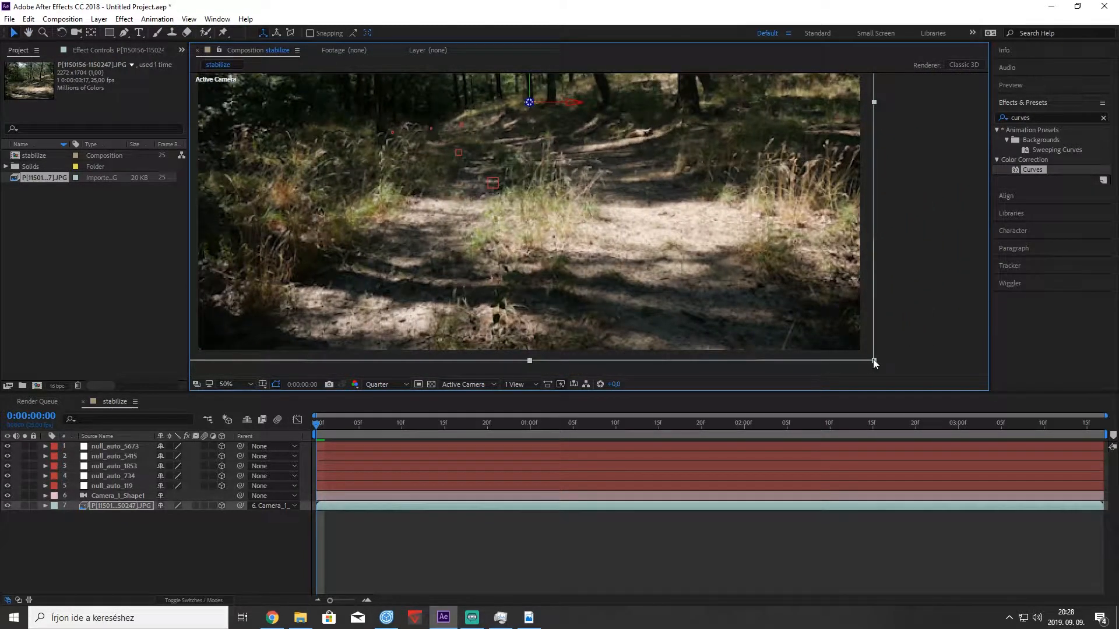
{"action": "left_click_drag", "start_coordinate": [874, 361], "coordinate": [866, 356]}
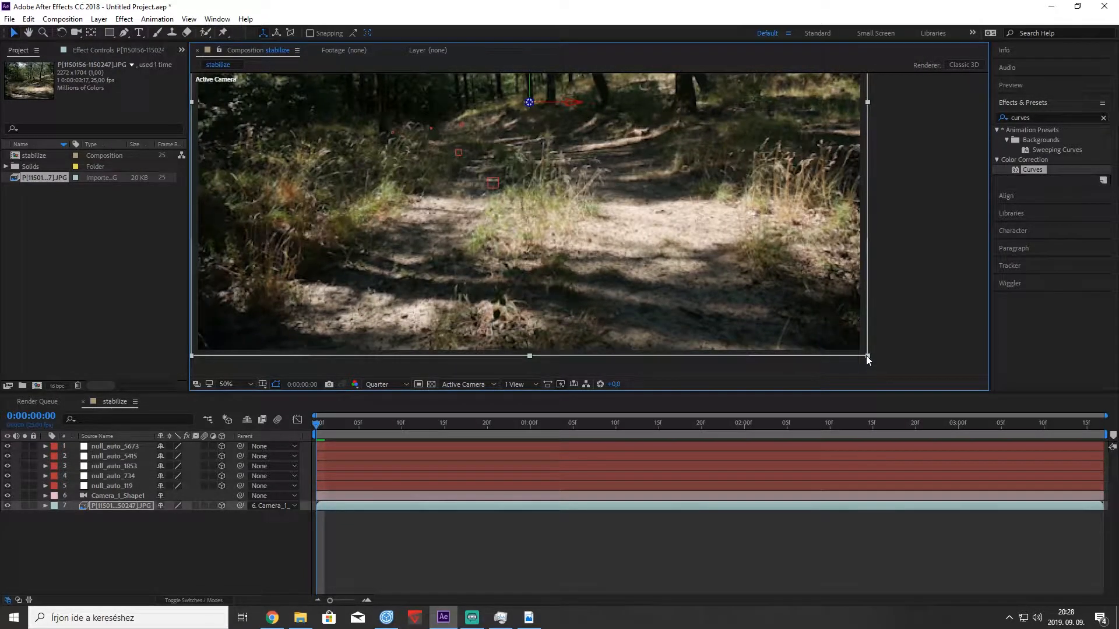
{"action": "scroll", "coordinate": [698, 228], "scroll_direction": "down", "scroll_amount": 2}
{"action": "scroll", "coordinate": [597, 181], "scroll_direction": "up", "scroll_amount": 1}
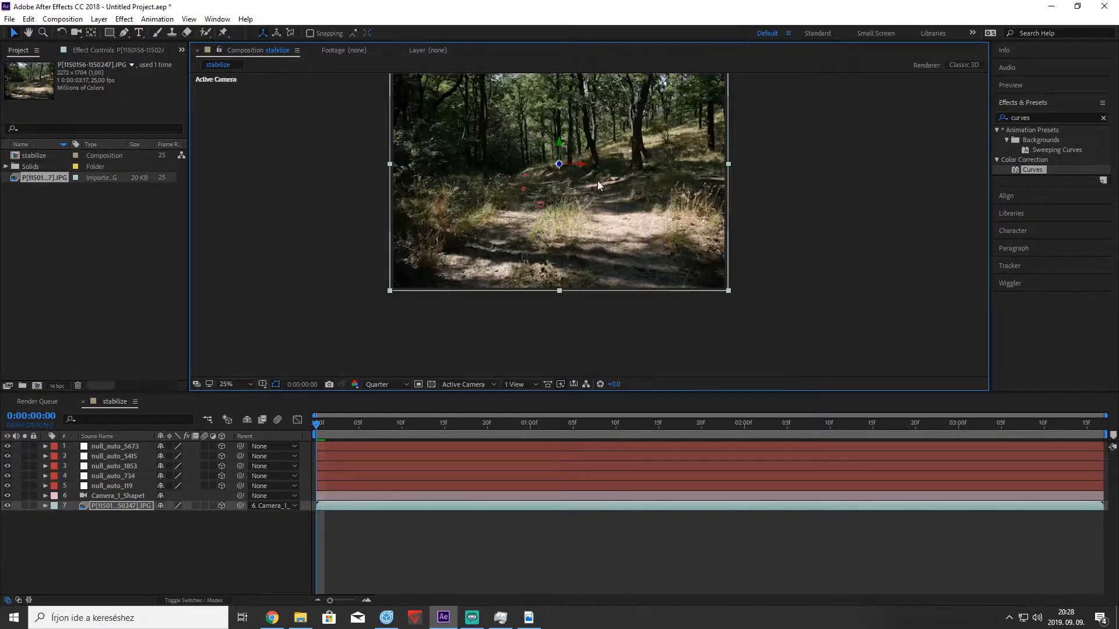
{"action": "left_click_drag", "start_coordinate": [585, 184], "coordinate": [590, 251]}
{"action": "scroll", "coordinate": [628, 232], "scroll_direction": "up", "scroll_amount": 1}
{"action": "scroll", "coordinate": [627, 231], "scroll_direction": "down", "scroll_amount": 1}
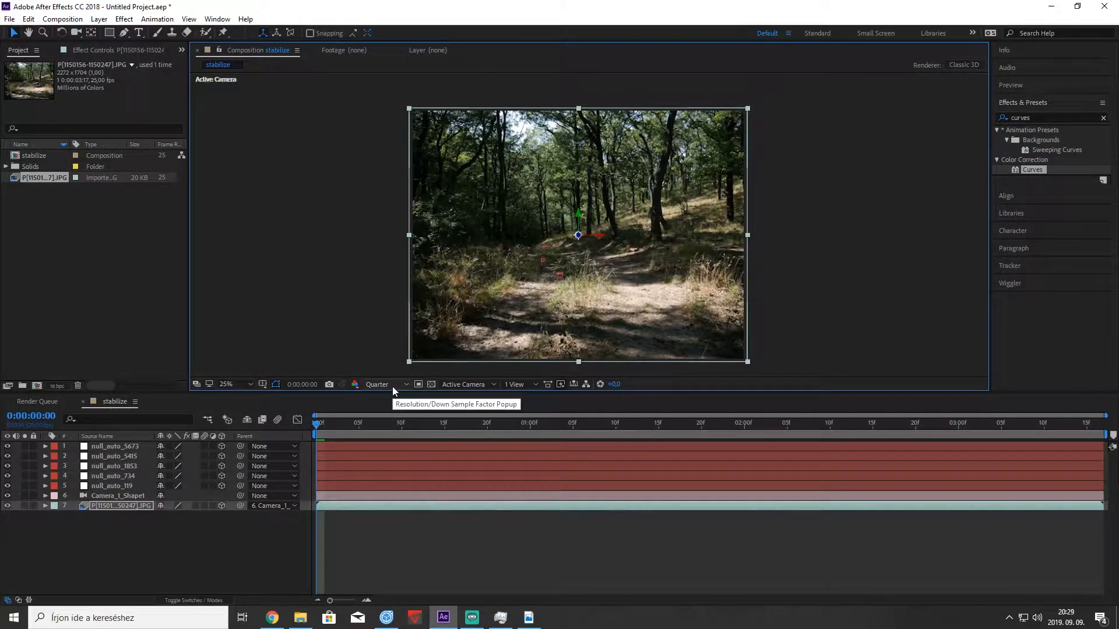
Examine the JPG layer and camera from the Top view and scrub through the timeline to check how they move together.
{"action": "left_click", "coordinate": [479, 385]}
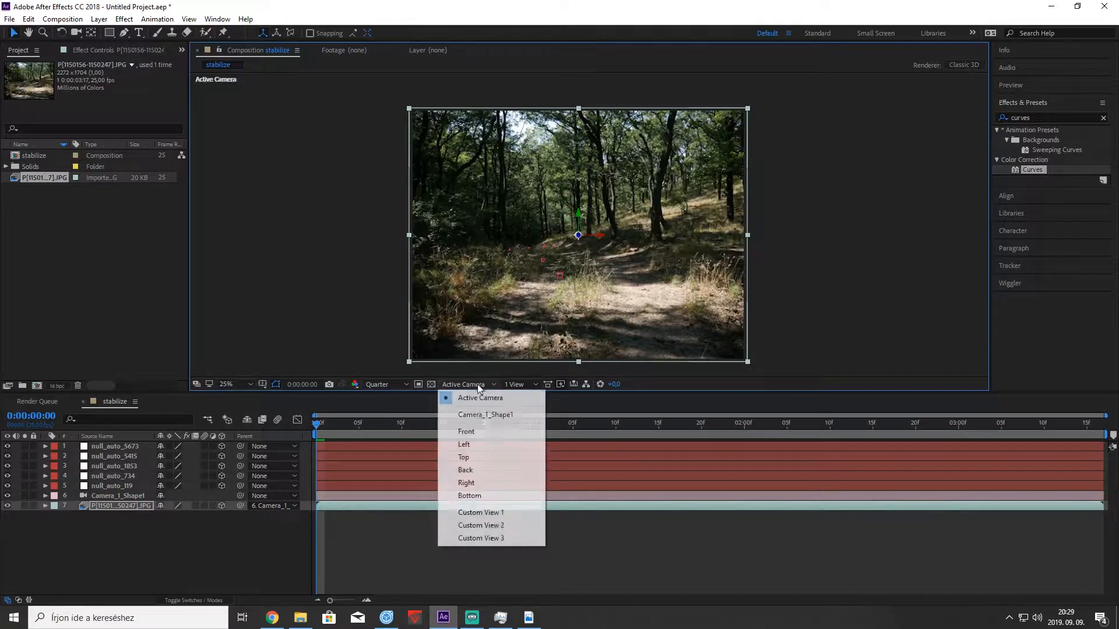
{"action": "left_click", "coordinate": [473, 458]}
{"action": "scroll", "coordinate": [531, 319], "scroll_direction": "down", "scroll_amount": 3}
{"action": "scroll", "coordinate": [534, 324], "scroll_direction": "up", "scroll_amount": 1}
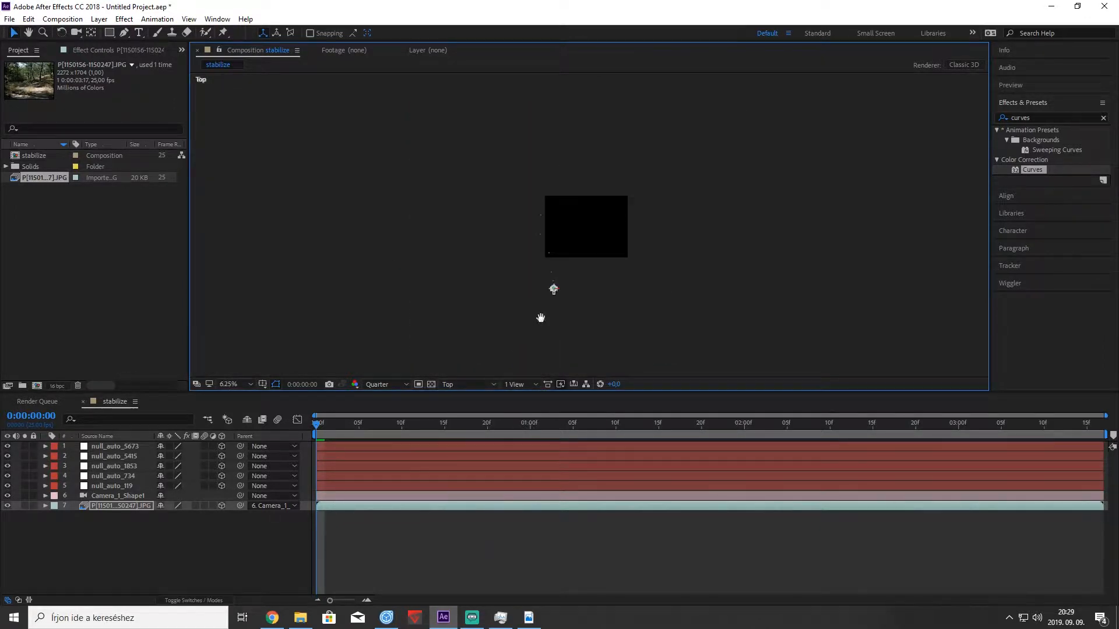
{"action": "scroll", "coordinate": [550, 274], "scroll_direction": "up", "scroll_amount": 2}
{"action": "left_click_drag", "start_coordinate": [539, 317], "coordinate": [550, 285]}
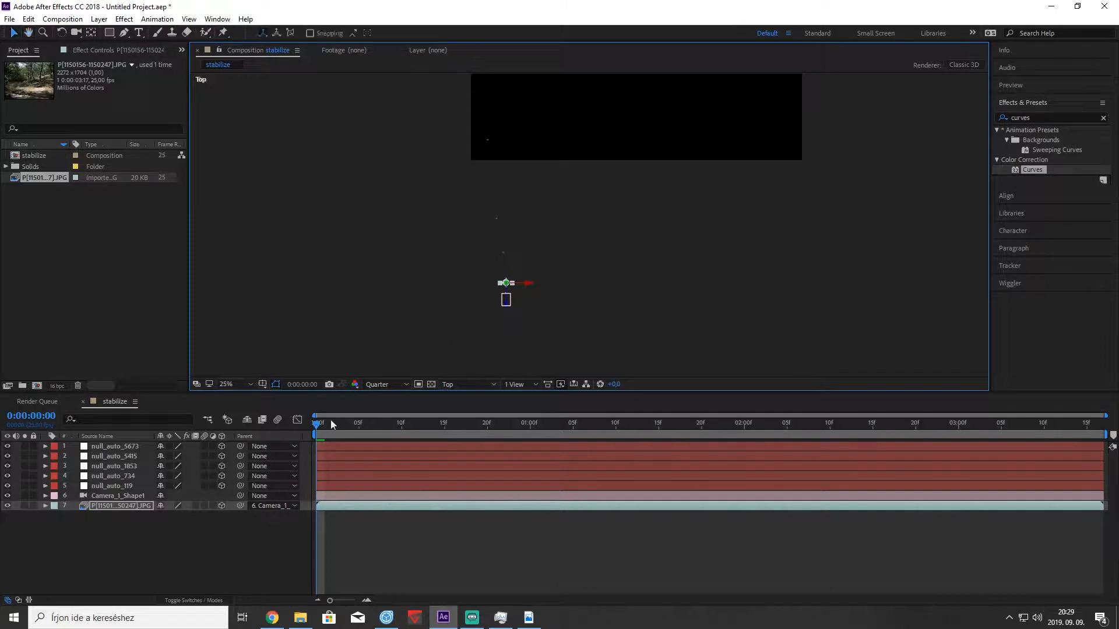
{"action": "left_click_drag", "start_coordinate": [334, 424], "coordinate": [912, 487]}
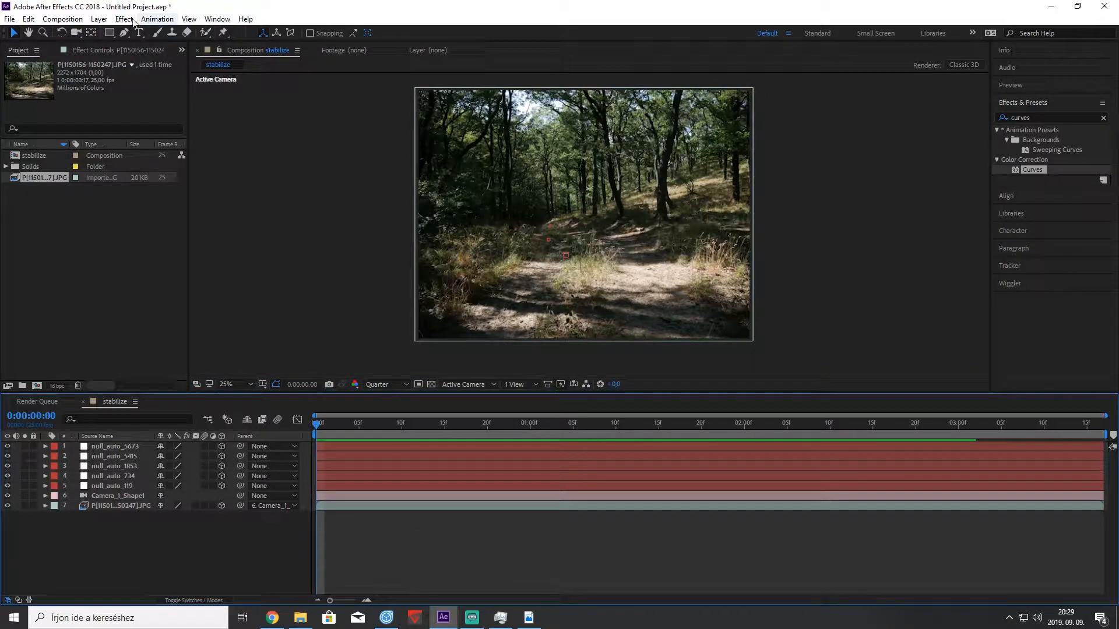
Add a white spot light with 100% intensity, a 90° cone angle, 50% cone feather and shadow casting enabled.
{"action": "left_click", "coordinate": [99, 18]}
{"action": "mouse_move", "coordinate": [119, 36]}
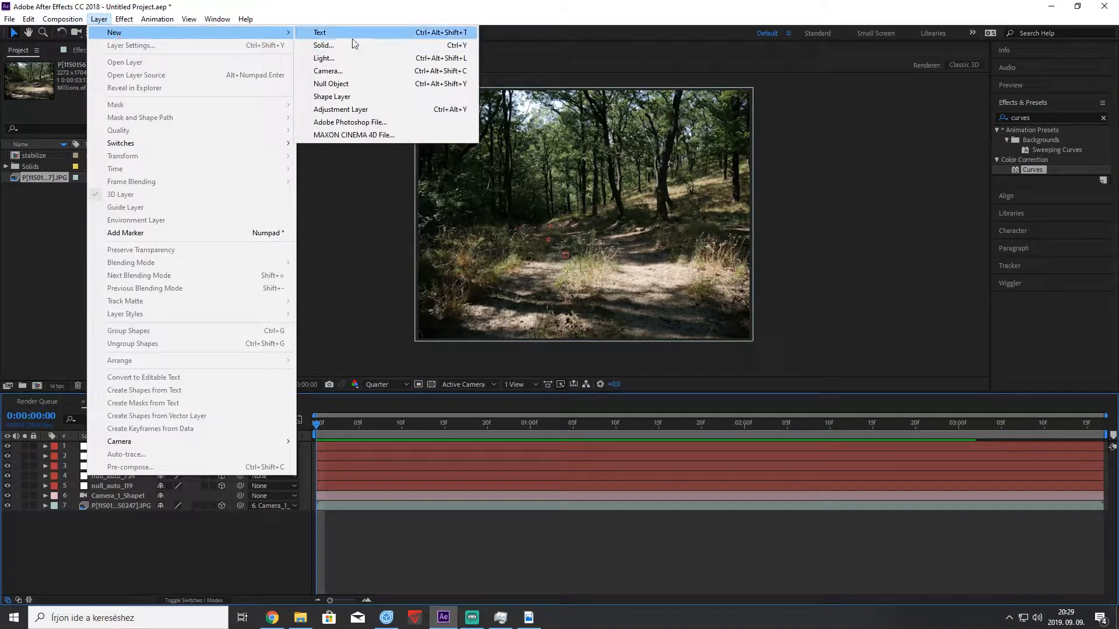
{"action": "left_click", "coordinate": [341, 60]}
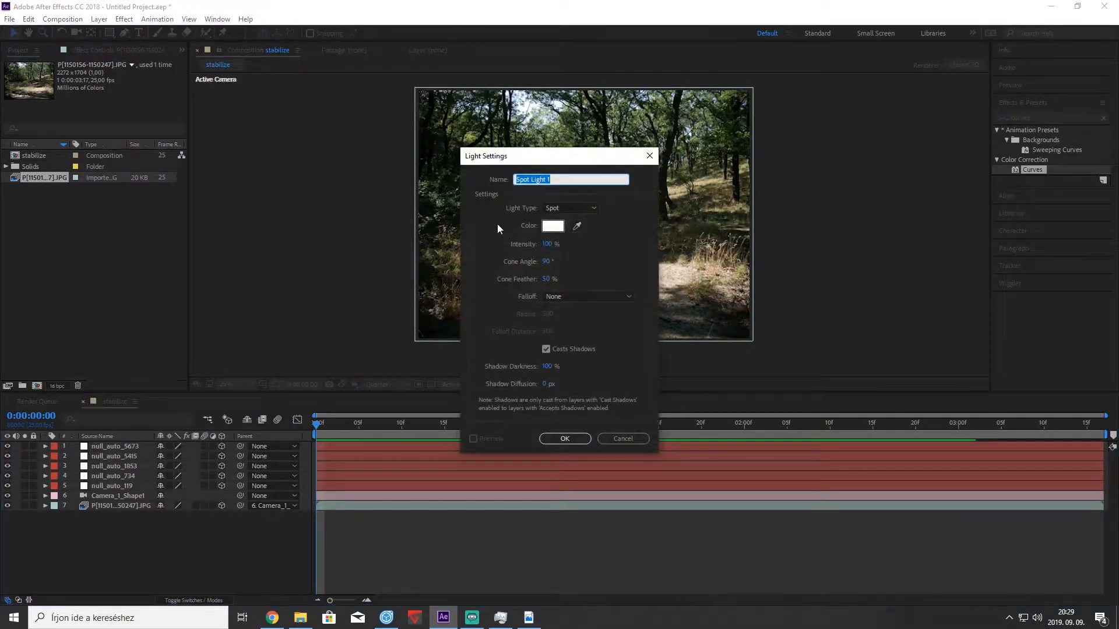
{"action": "left_click", "coordinate": [565, 439]}
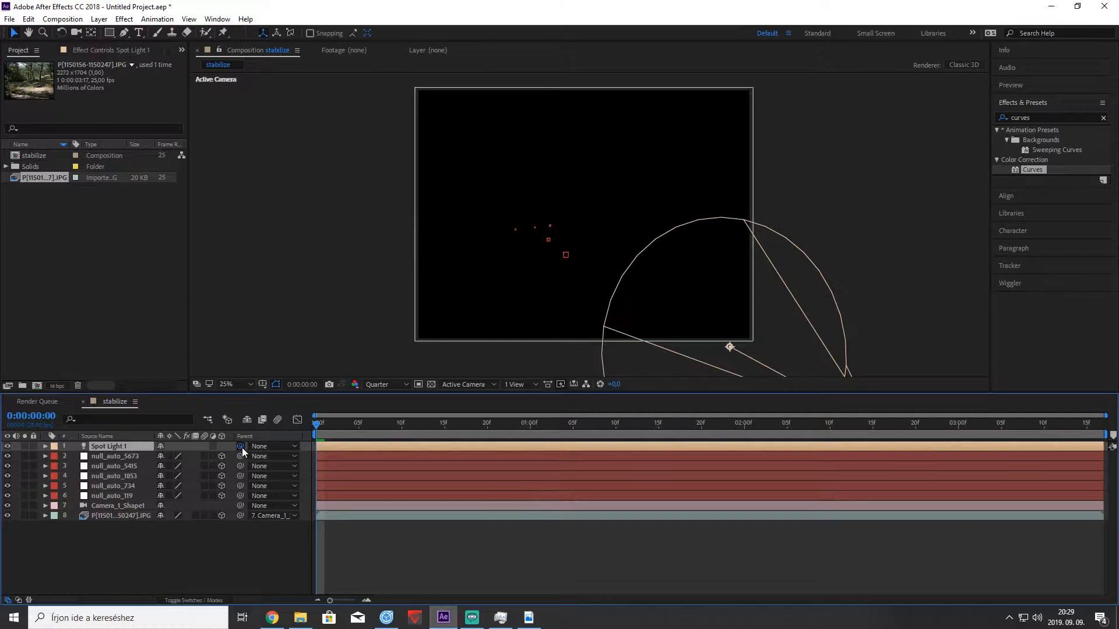
Parent Spot Light 1 to Camera_1_Shape1 so it jumps to the camera's location, and move its point of interest to the frame centre.
{"action": "left_click_drag", "start_coordinate": [242, 448], "coordinate": [133, 509]}
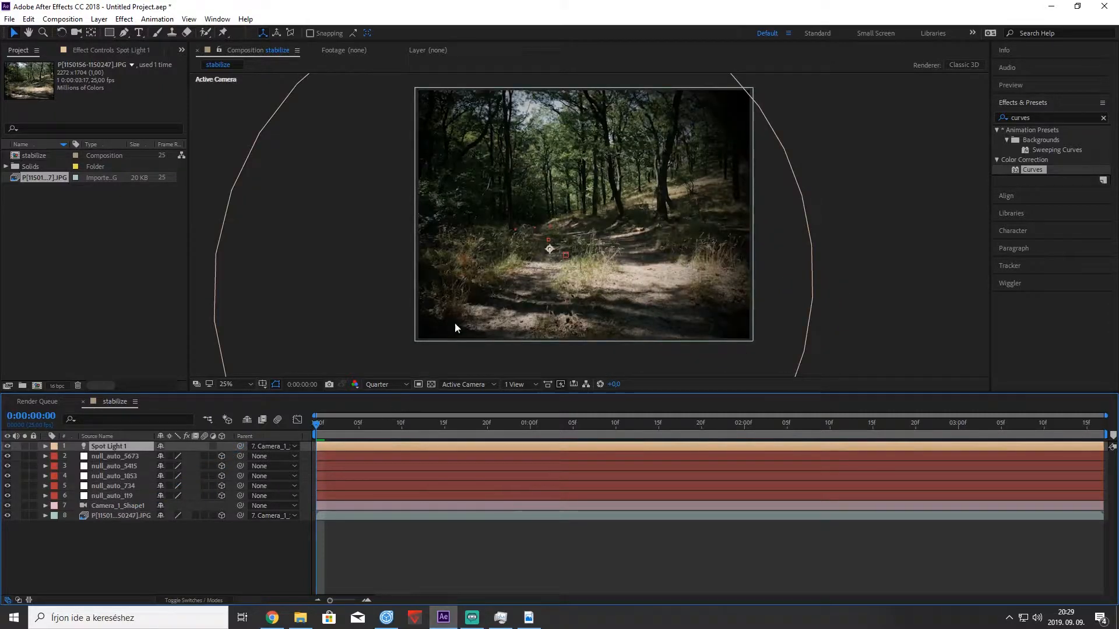
{"action": "left_click_drag", "start_coordinate": [550, 249], "coordinate": [585, 220]}
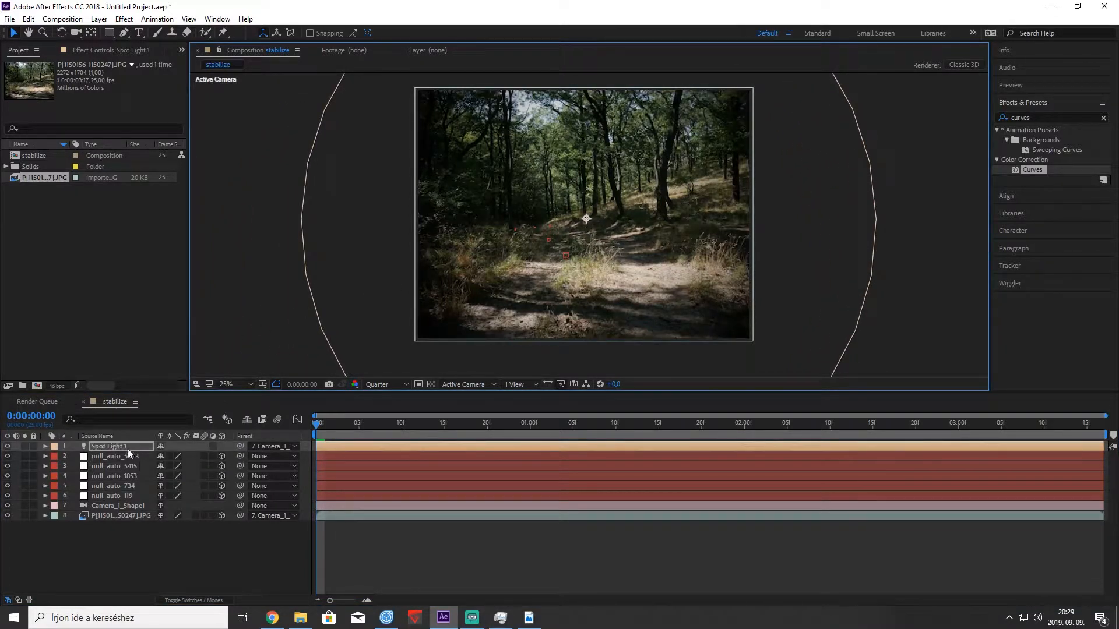
Reorder the layers so Spot Light 1 sits directly below Camera_1_Shape1.
{"action": "left_click_drag", "start_coordinate": [127, 449], "coordinate": [124, 509]}
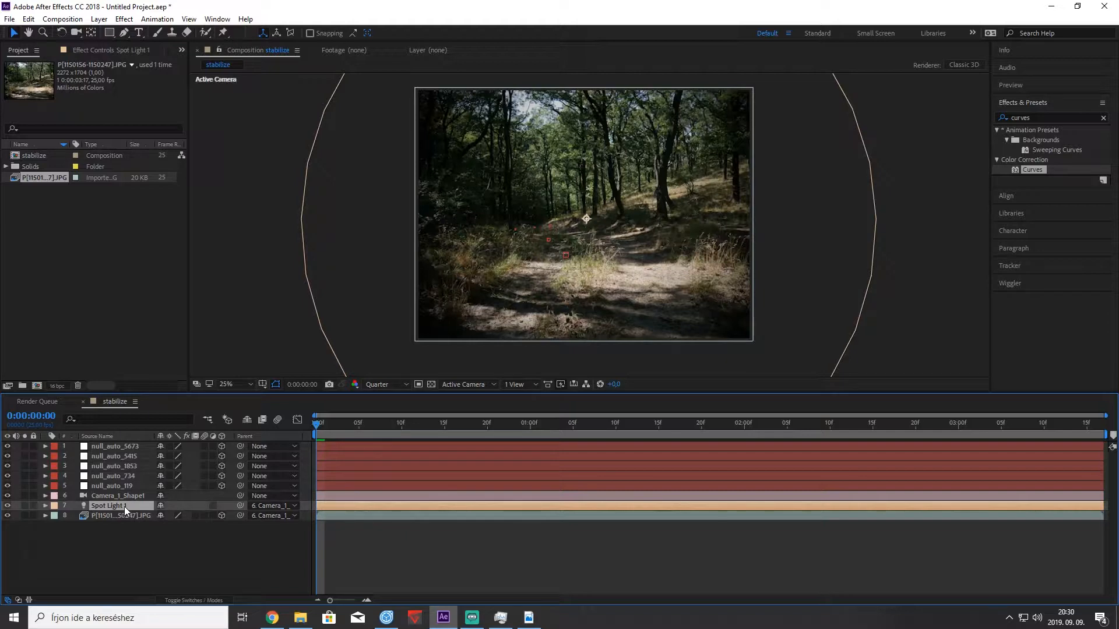
{"action": "left_click", "coordinate": [101, 497]}
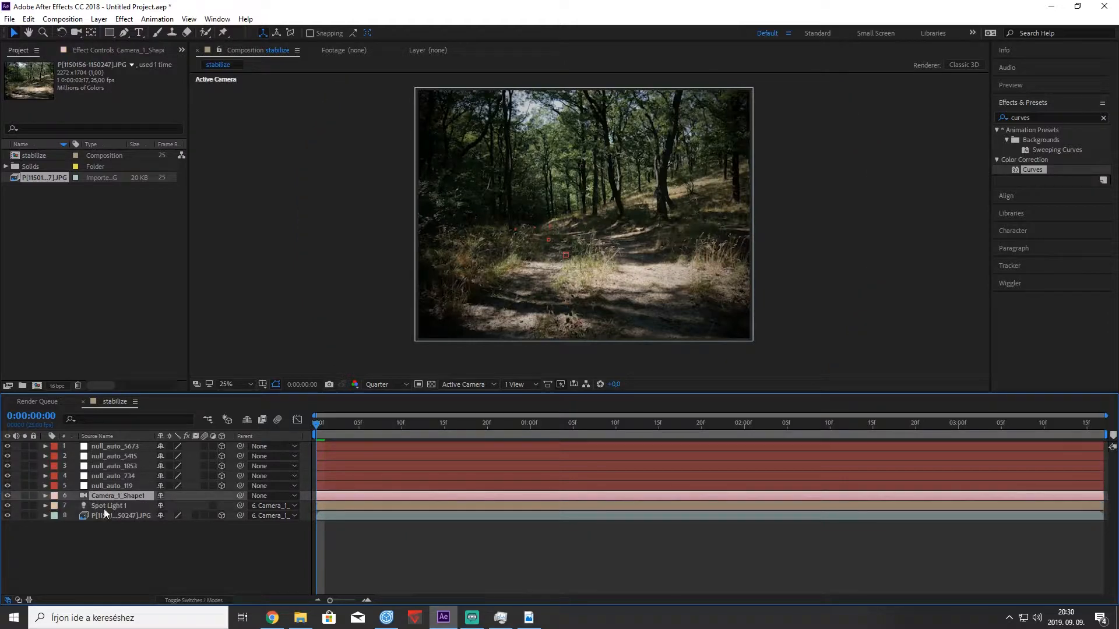
{"action": "left_click", "coordinate": [104, 507]}
Widen the spot light's cone angle to 114° and set its cone feather to 0%.
{"action": "left_click", "coordinate": [46, 505]}
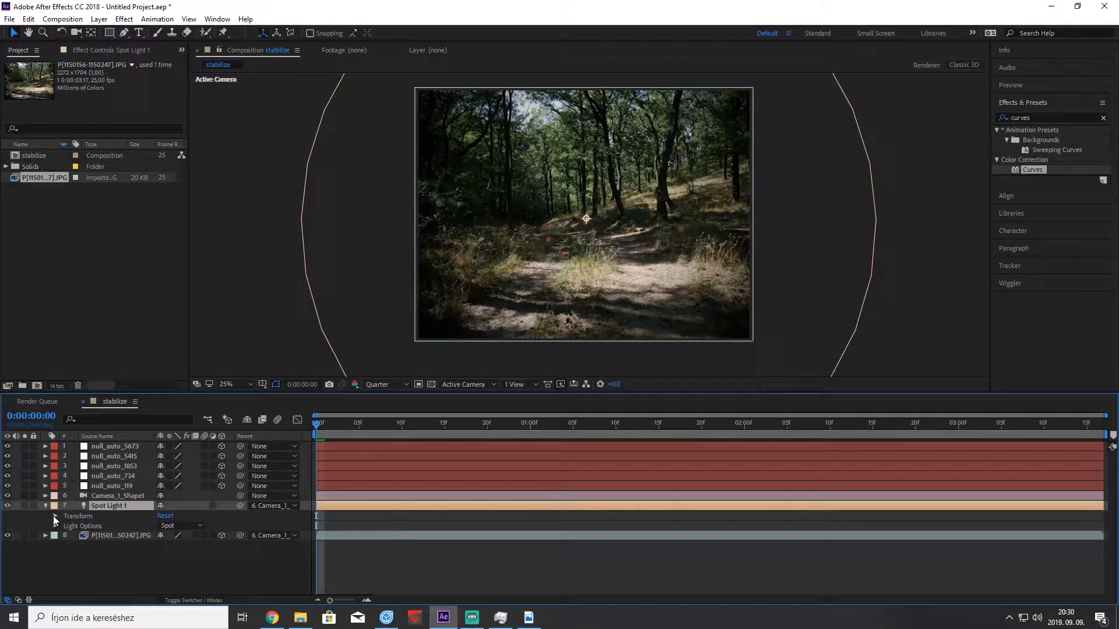
{"action": "left_click", "coordinate": [54, 525]}
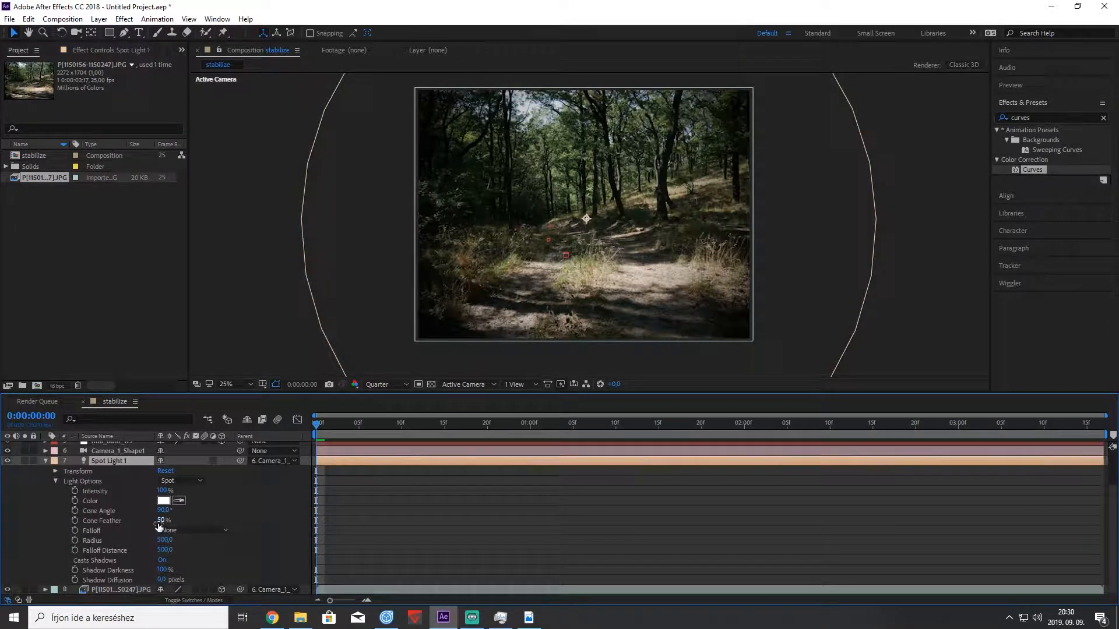
{"action": "left_click_drag", "start_coordinate": [162, 513], "coordinate": [3, 521]}
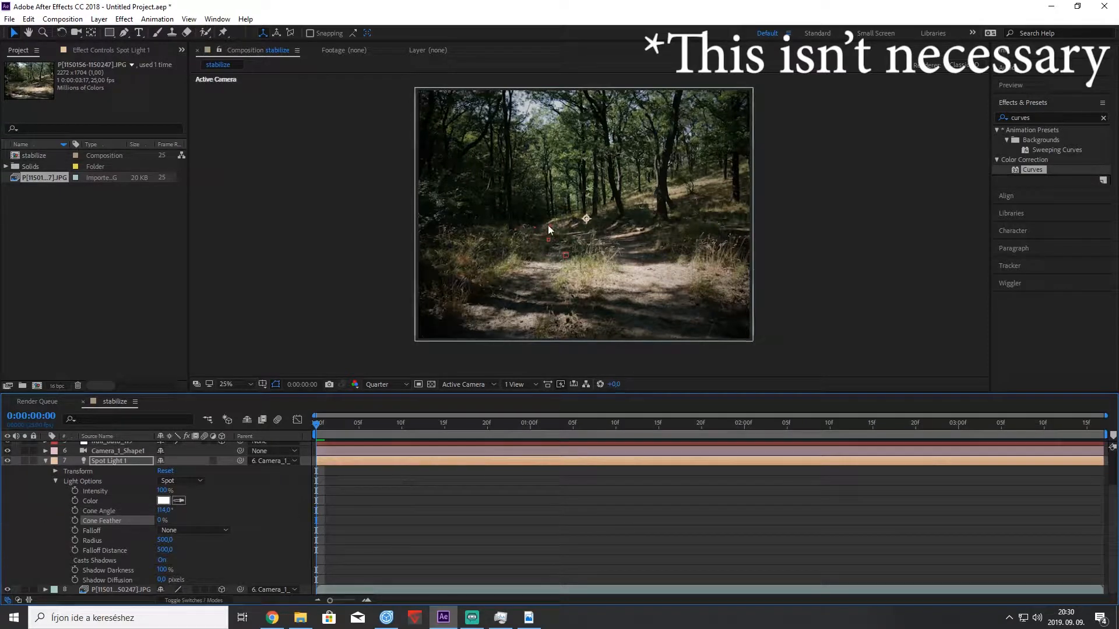
{"action": "left_click", "coordinate": [45, 461]}
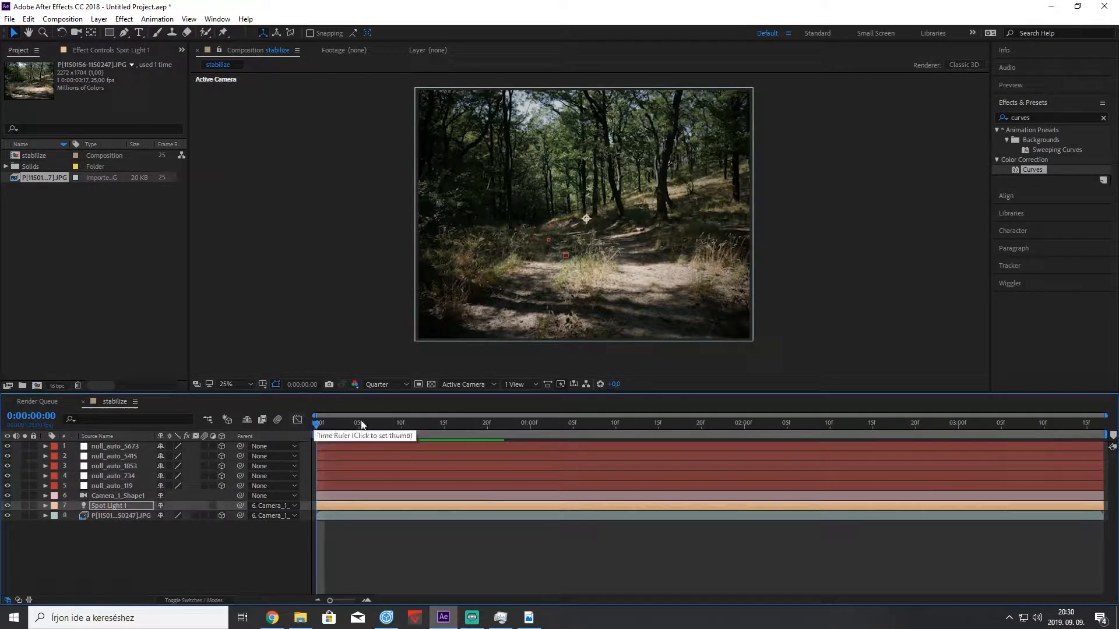
Examine the spot light and camera from the Top view and scrub the timeline to check that they move together.
{"action": "left_click", "coordinate": [469, 385]}
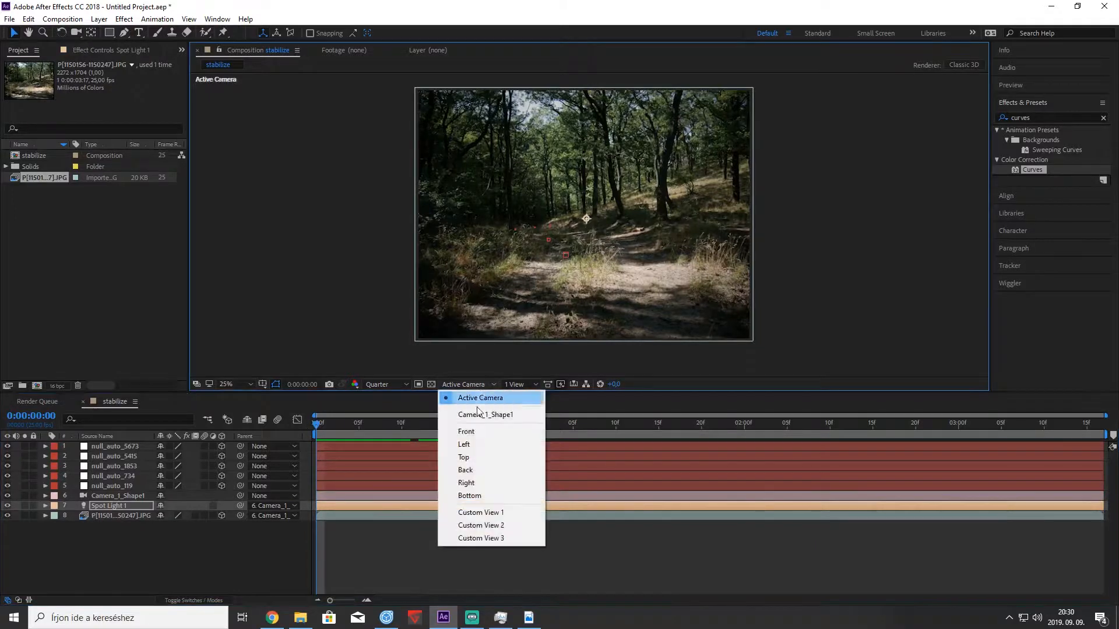
{"action": "left_click", "coordinate": [466, 457]}
{"action": "key", "text": "comma"}
{"action": "key", "text": "comma"}
{"action": "scroll", "coordinate": [522, 317], "scroll_direction": "up", "scroll_amount": 4}
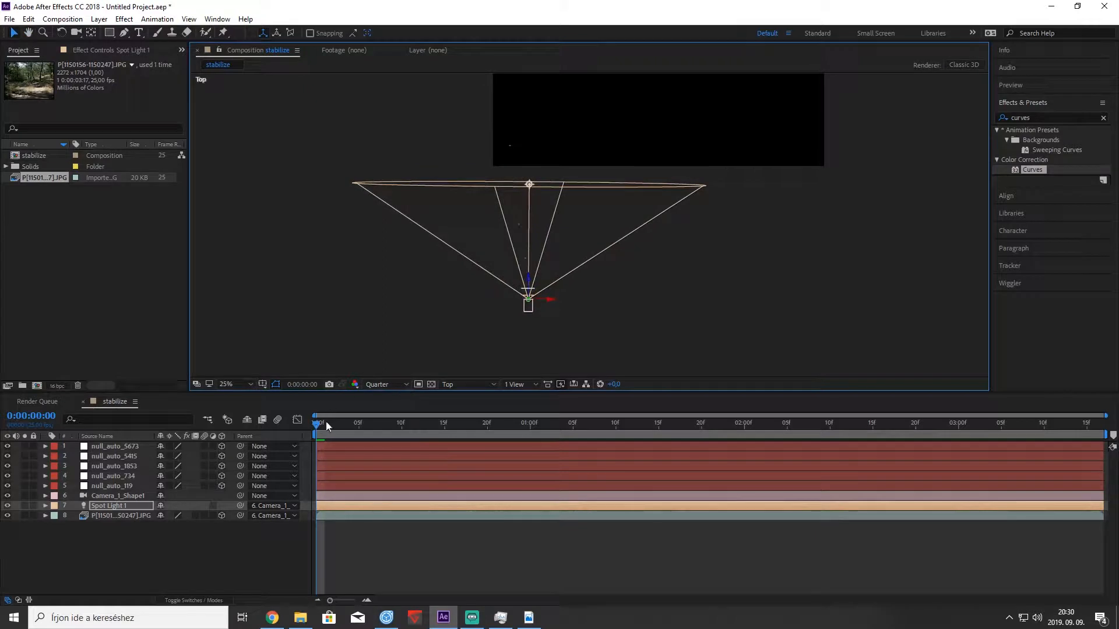
{"action": "left_click_drag", "start_coordinate": [326, 421], "coordinate": [452, 435]}
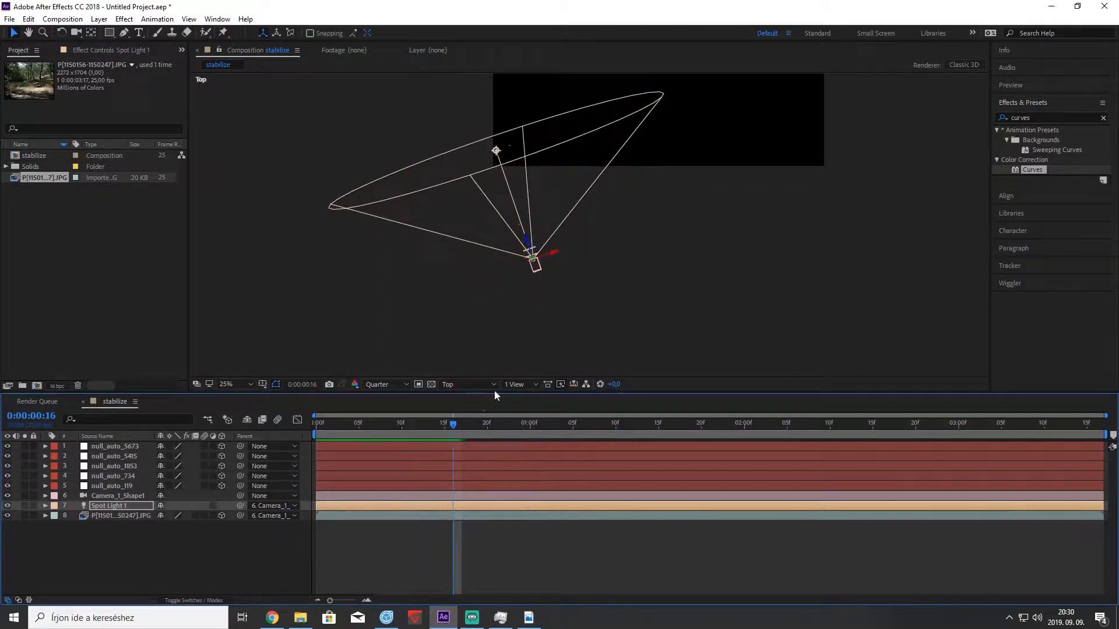
{"action": "left_click_drag", "start_coordinate": [463, 424], "coordinate": [246, 429]}
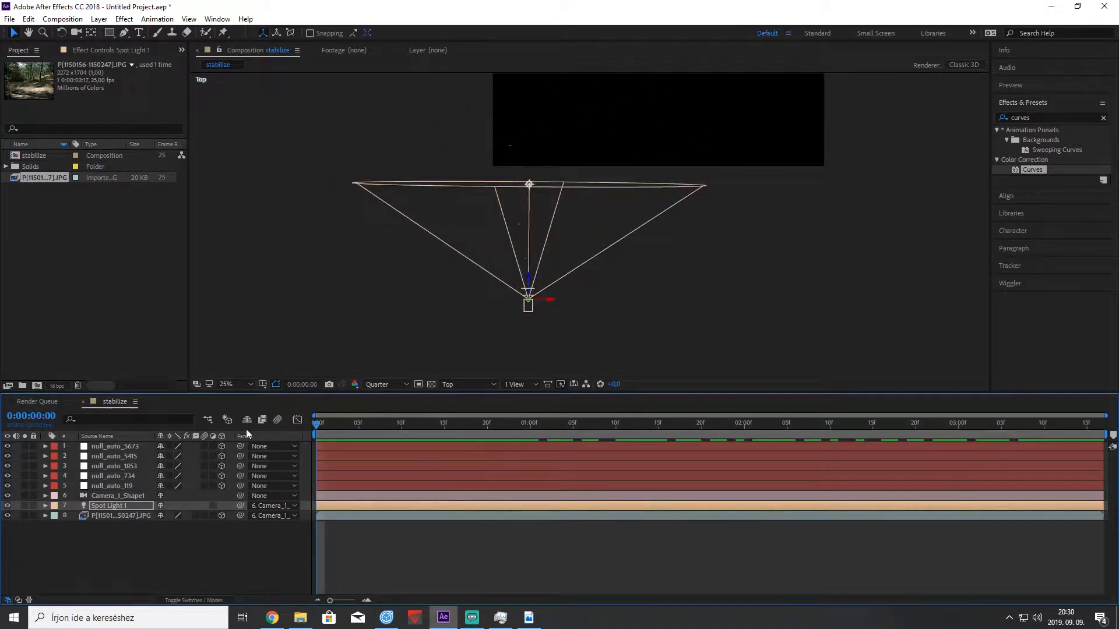
{"action": "mouse_move", "coordinate": [327, 421]}
{"action": "left_mouse_down"}
{"action": "mouse_move", "coordinate": [575, 444]}
{"action": "mouse_move", "coordinate": [737, 443]}
{"action": "mouse_move", "coordinate": [965, 418]}
{"action": "mouse_move", "coordinate": [705, 431]}
{"action": "mouse_move", "coordinate": [318, 420]}
{"action": "mouse_move", "coordinate": [325, 412]}
{"action": "left_mouse_up"}
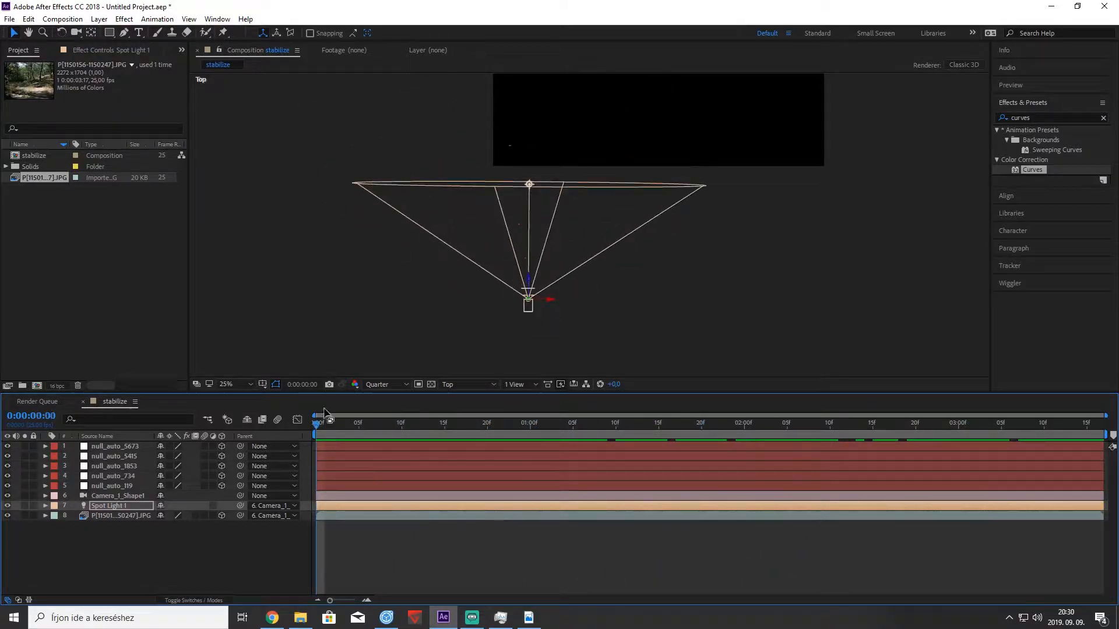
Add a composition-sized white solid with the default settings and make it a 3D layer.
{"action": "left_click", "coordinate": [99, 20]}
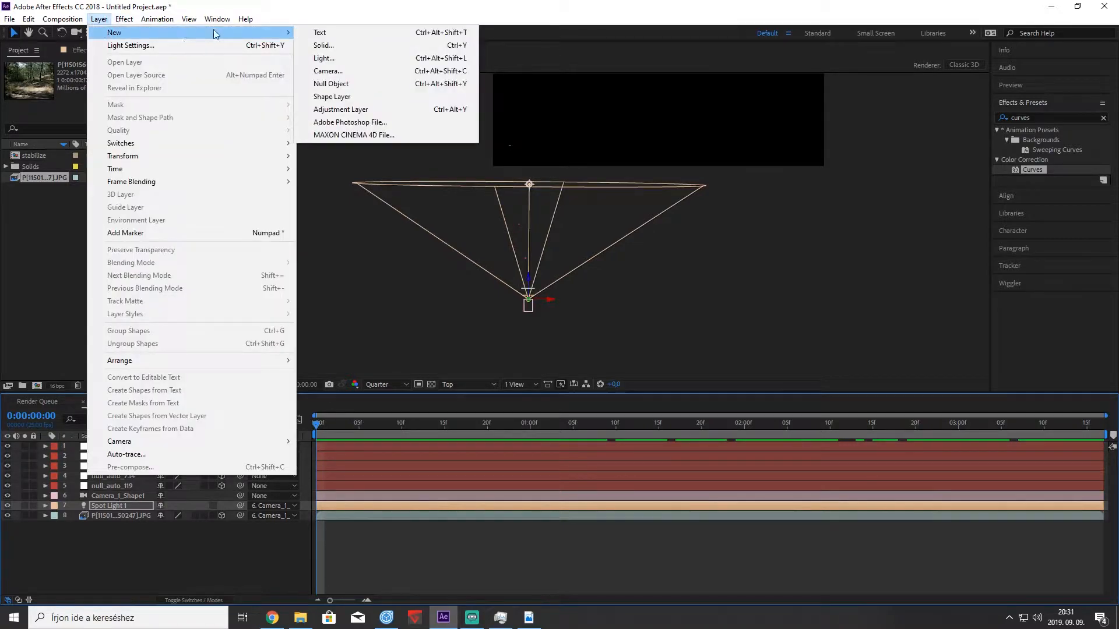
{"action": "mouse_move", "coordinate": [136, 17]}
{"action": "mouse_move", "coordinate": [99, 19]}
{"action": "left_click", "coordinate": [341, 47]}
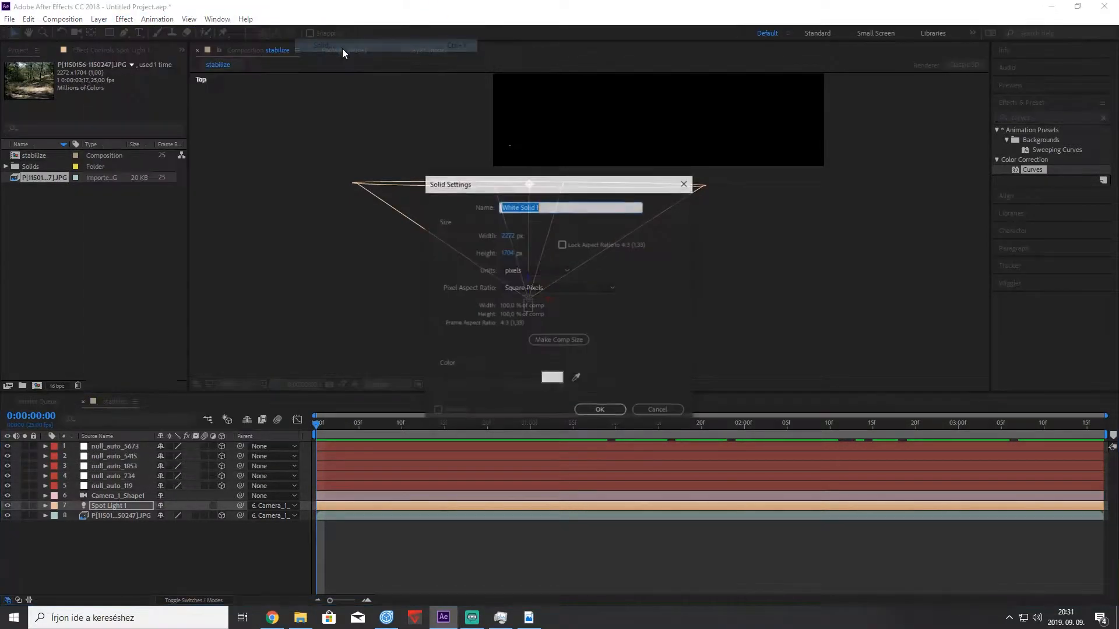
{"action": "left_click", "coordinate": [602, 411]}
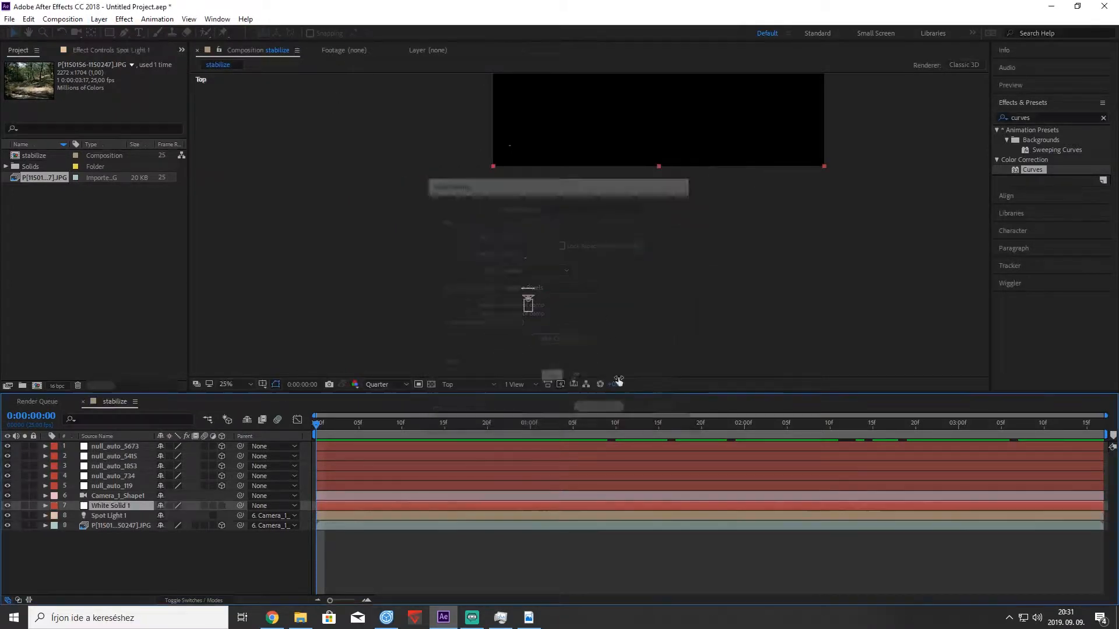
{"action": "left_click_drag", "start_coordinate": [607, 221], "coordinate": [532, 295]}
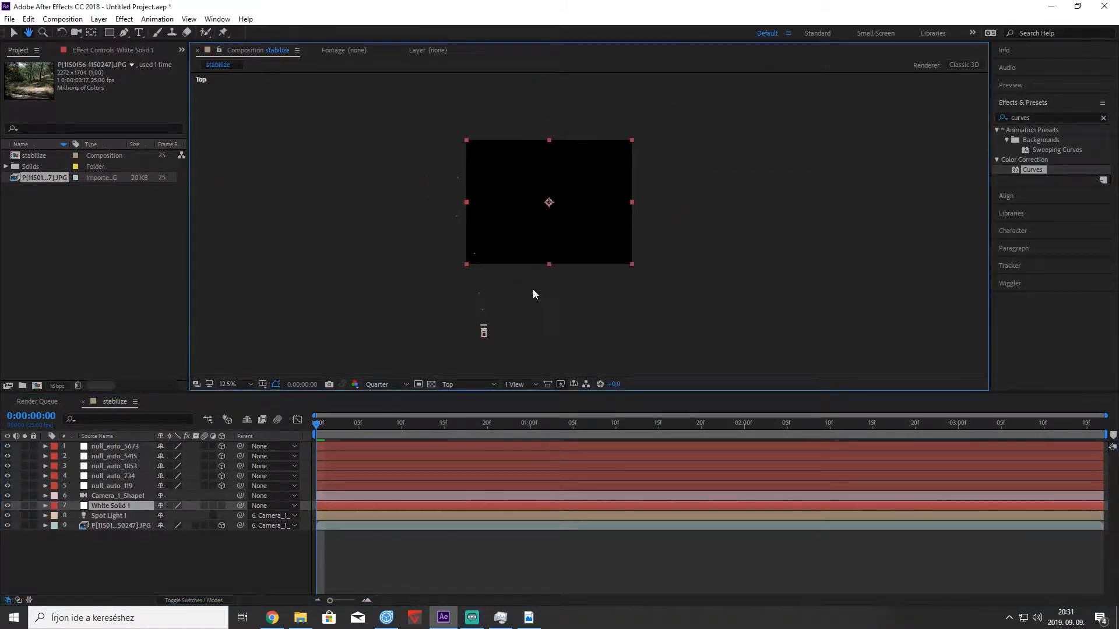
{"action": "scroll", "coordinate": [538, 210], "scroll_direction": "up", "scroll_amount": 2}
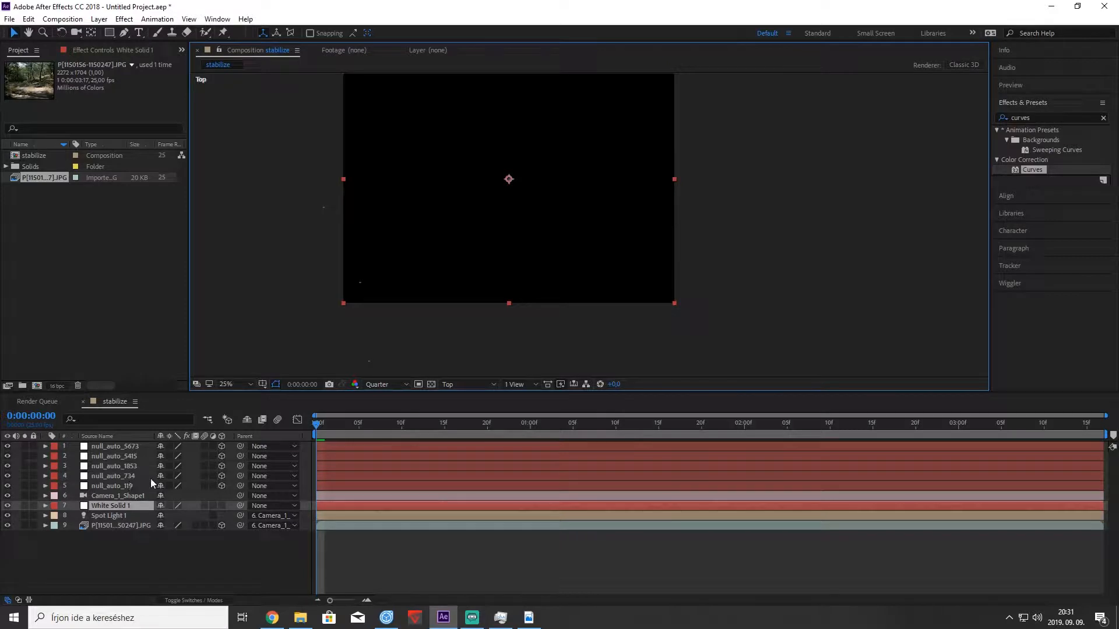
{"action": "left_click", "coordinate": [221, 505]}
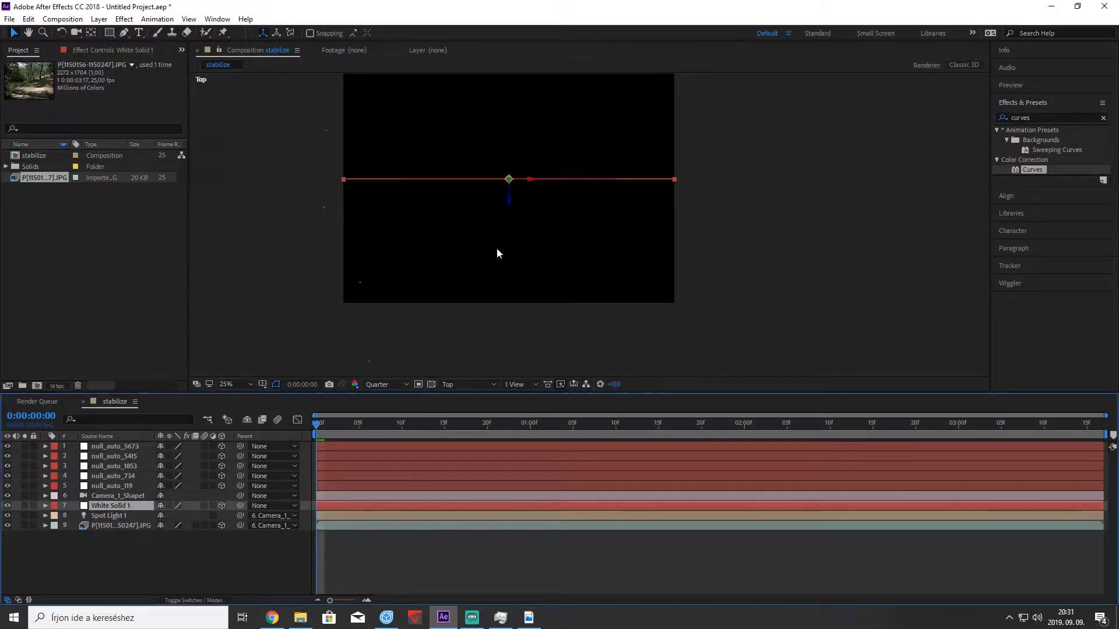
{"action": "scroll", "coordinate": [497, 247], "scroll_direction": "down", "scroll_amount": 2}
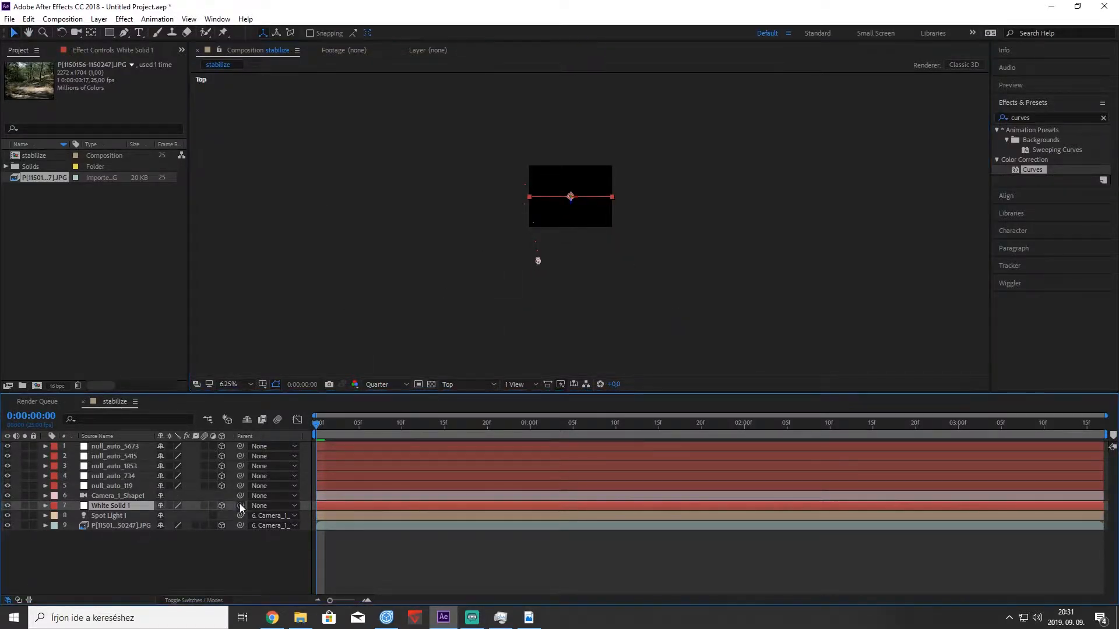
Snap White Solid 1 to the camera's location by parenting it to Camera_1_Shape1, and reset its parent to None.
{"action": "left_click_drag", "start_coordinate": [239, 505], "coordinate": [128, 495]}
{"action": "left_click", "coordinate": [264, 506]}
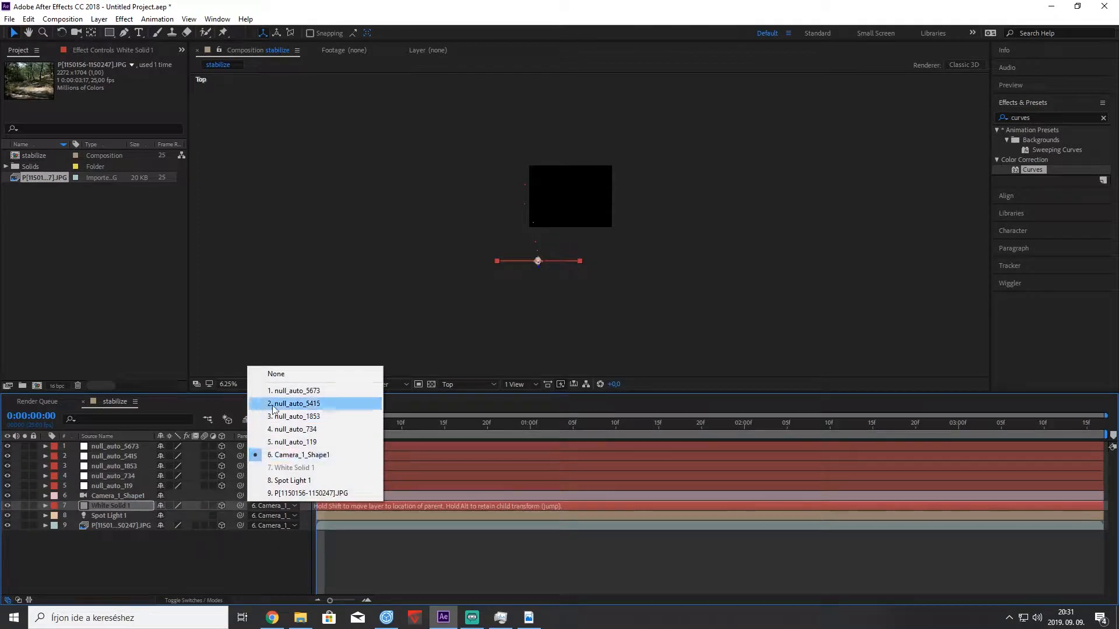
{"action": "left_click", "coordinate": [294, 374]}
{"action": "left_click_drag", "start_coordinate": [335, 423], "coordinate": [292, 420]}
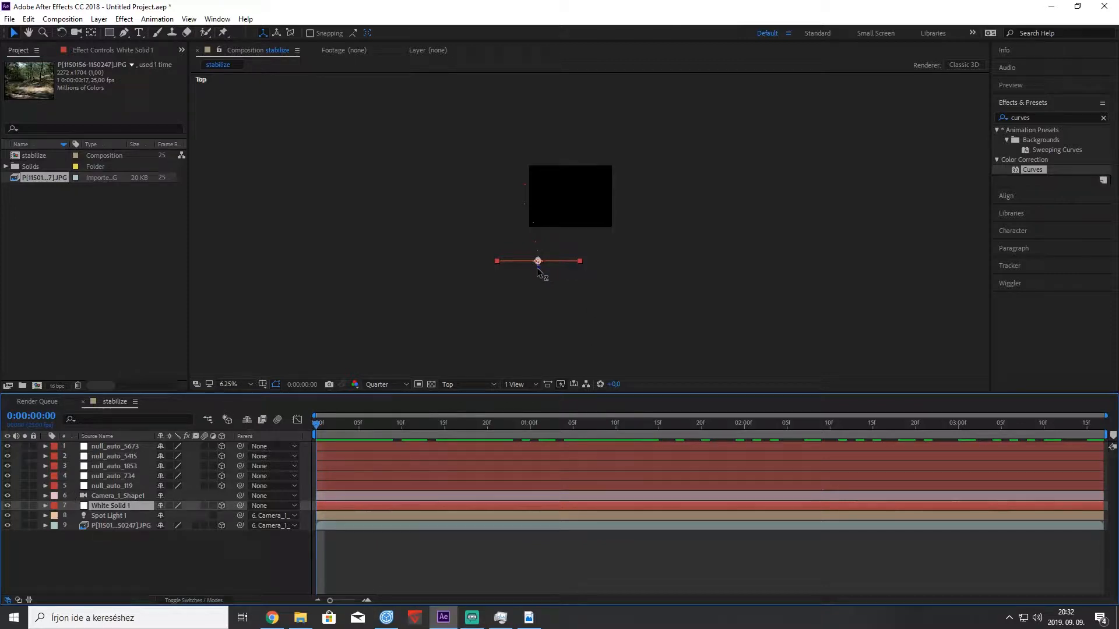
Move White Solid 1 along its Z axis away from the camera until it lies beyond the farthest tracked null.
{"action": "left_click_drag", "start_coordinate": [538, 262], "coordinate": [550, 189]}
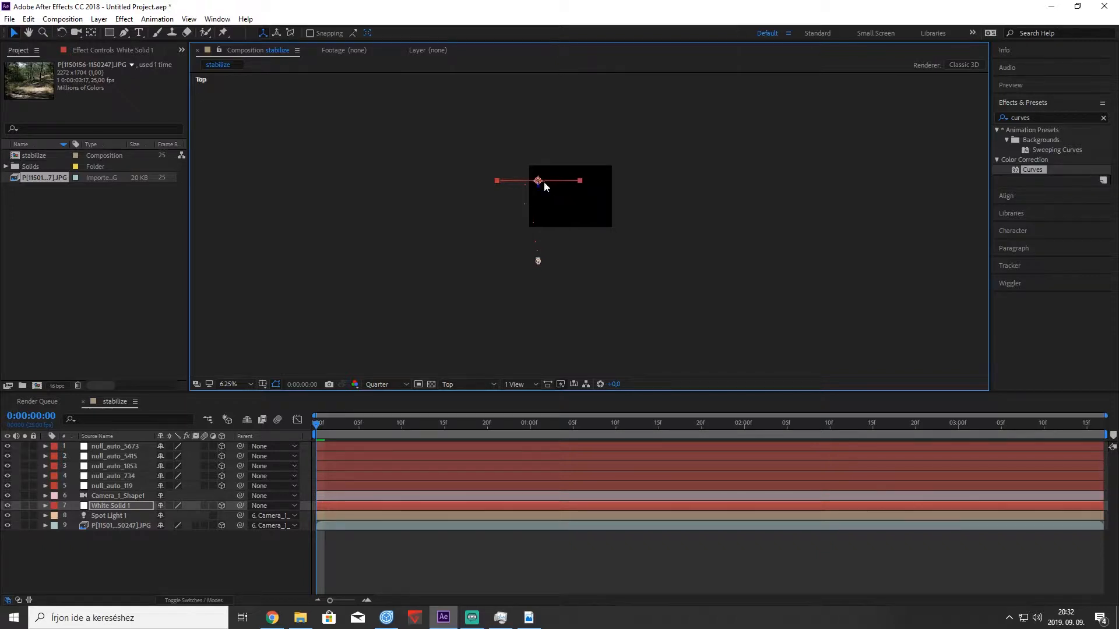
{"action": "key", "text": "period"}
{"action": "key", "text": "comma"}
{"action": "key", "text": "period"}
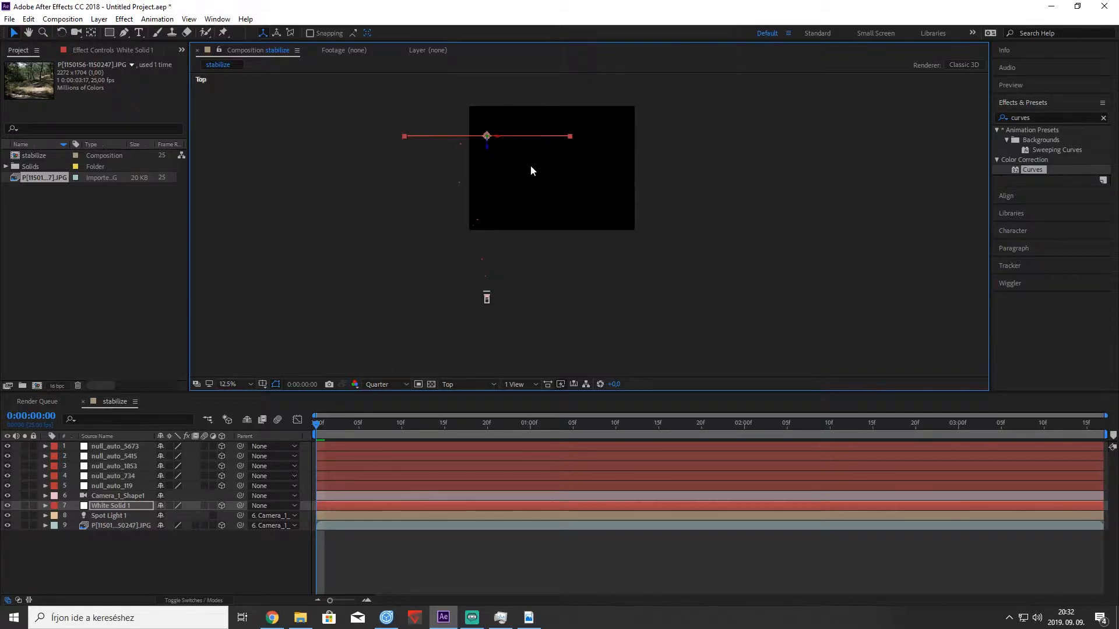
{"action": "left_click_drag", "start_coordinate": [489, 146], "coordinate": [493, 141]}
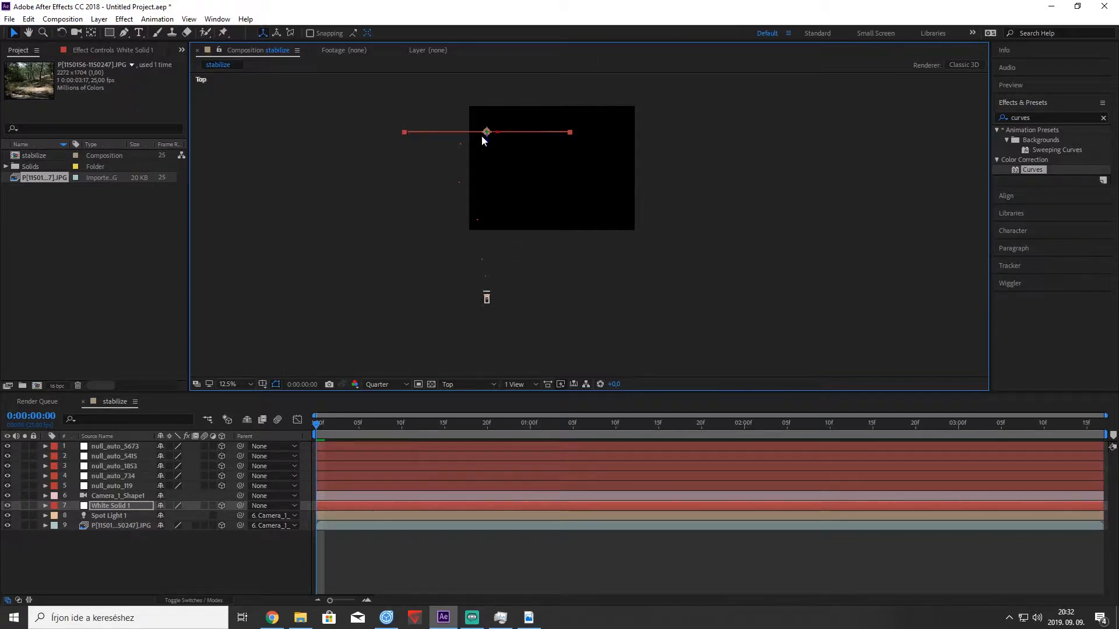
Compare White Solid 1 with the camera's field of view and scale the solid up so it extends well past both sides.
{"action": "left_click", "coordinate": [119, 497]}
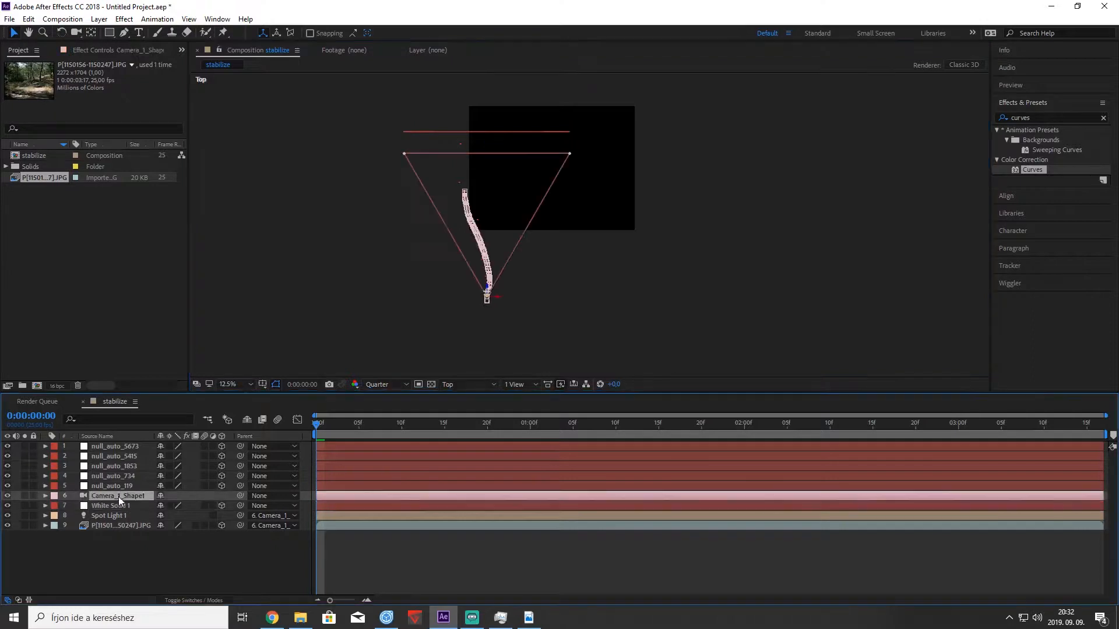
{"action": "left_click", "coordinate": [418, 131]}
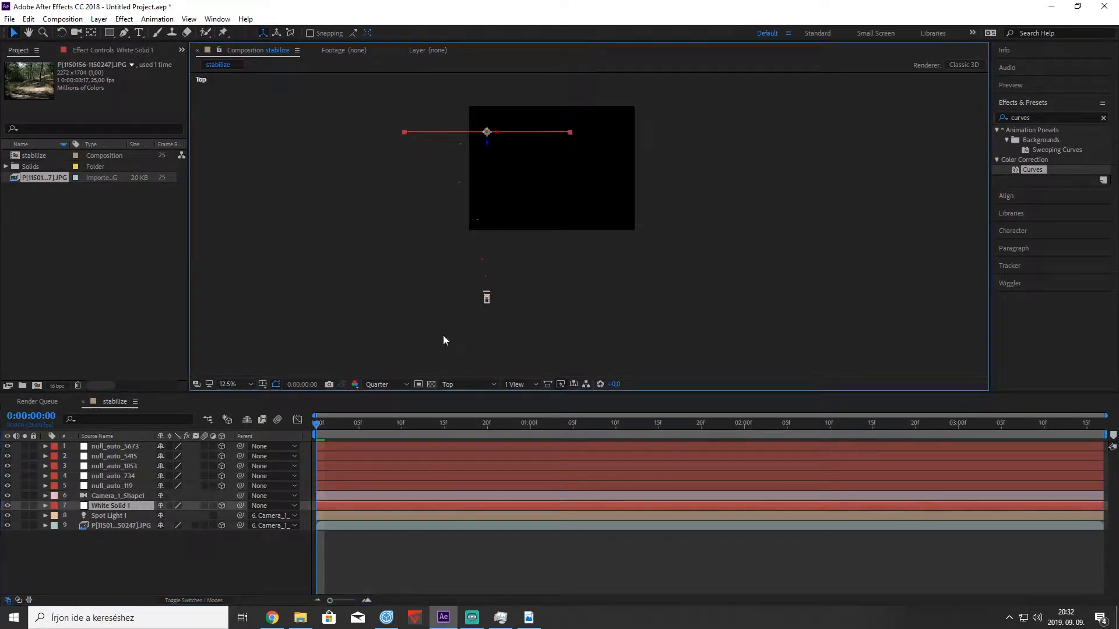
{"action": "left_click", "coordinate": [117, 495]}
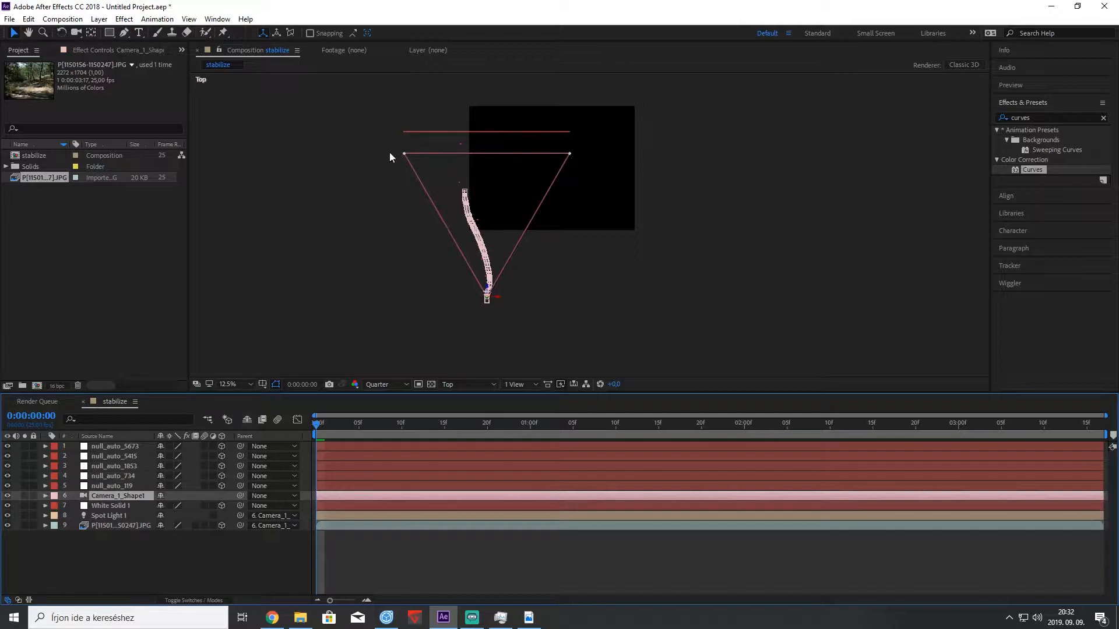
{"action": "left_click_drag", "start_coordinate": [320, 439], "coordinate": [183, 387]}
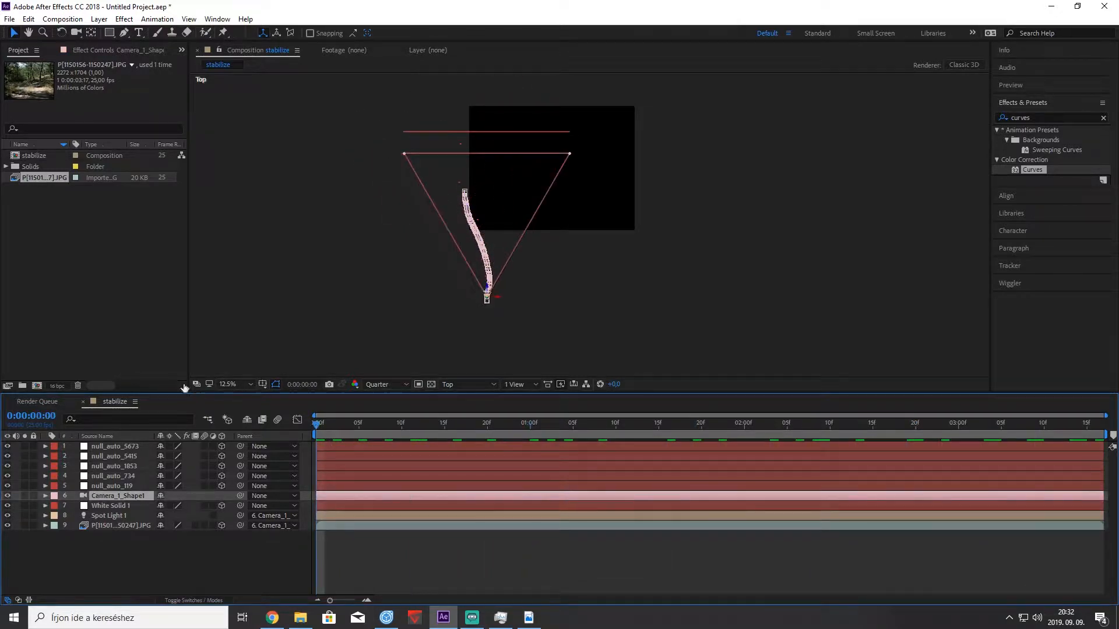
{"action": "left_click", "coordinate": [64, 506]}
{"action": "left_click", "coordinate": [45, 506]}
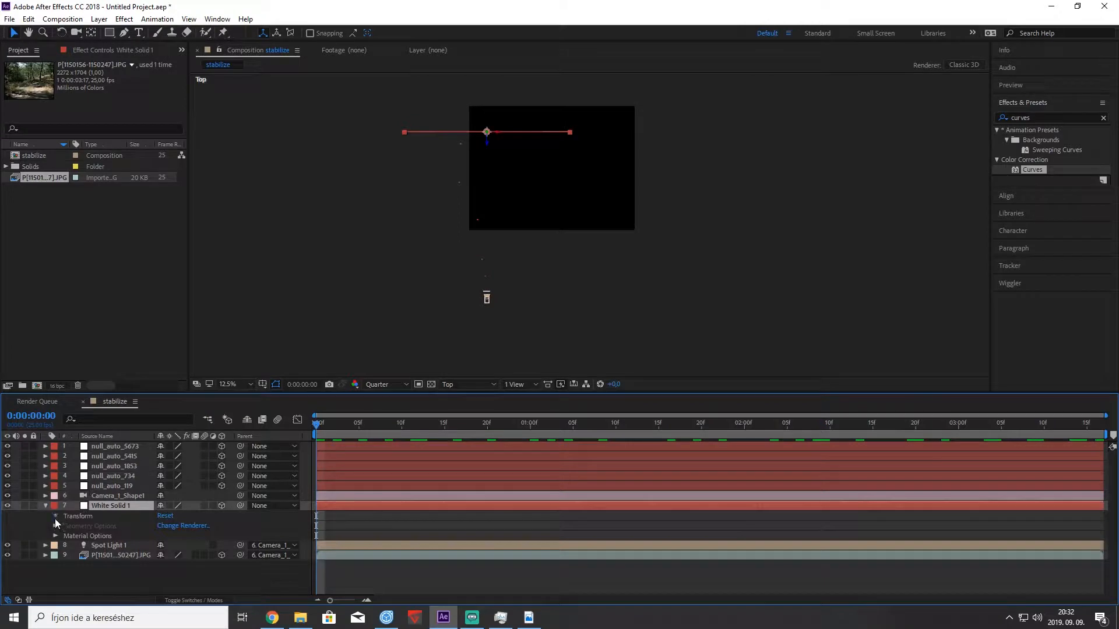
{"action": "left_click", "coordinate": [55, 517]}
{"action": "left_click_drag", "start_coordinate": [205, 540], "coordinate": [235, 540]}
{"action": "left_click", "coordinate": [44, 502]}
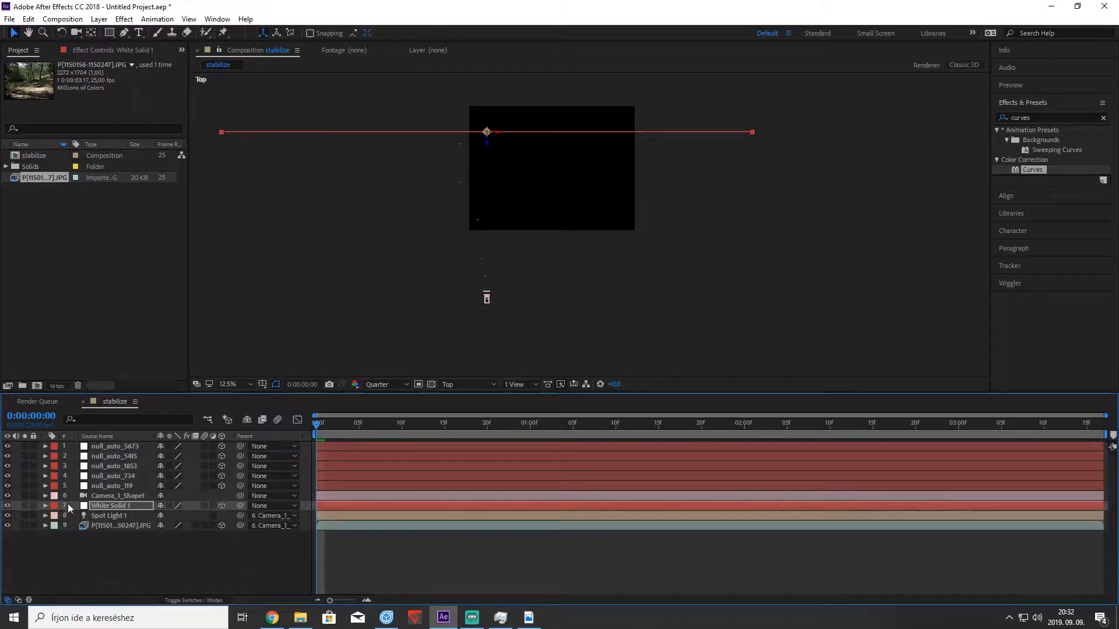
Scrub the timeline in the Top view, and return to the Active Camera view to examine the image in front of the solid.
{"action": "left_click", "coordinate": [358, 425]}
{"action": "left_click_drag", "start_coordinate": [381, 432], "coordinate": [262, 425]}
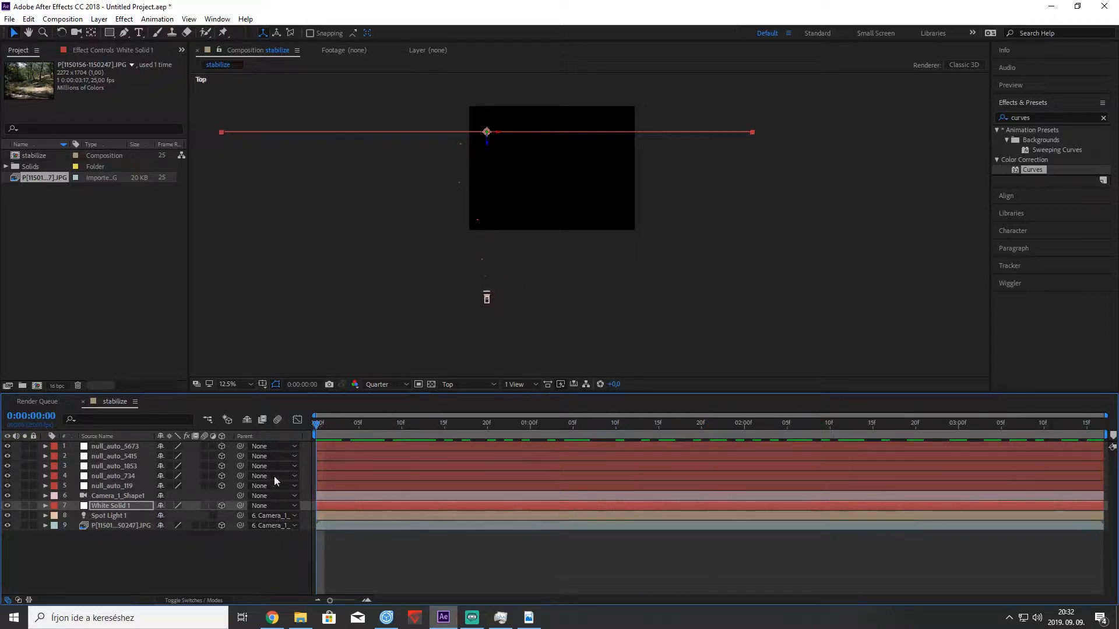
{"action": "left_click", "coordinate": [466, 385]}
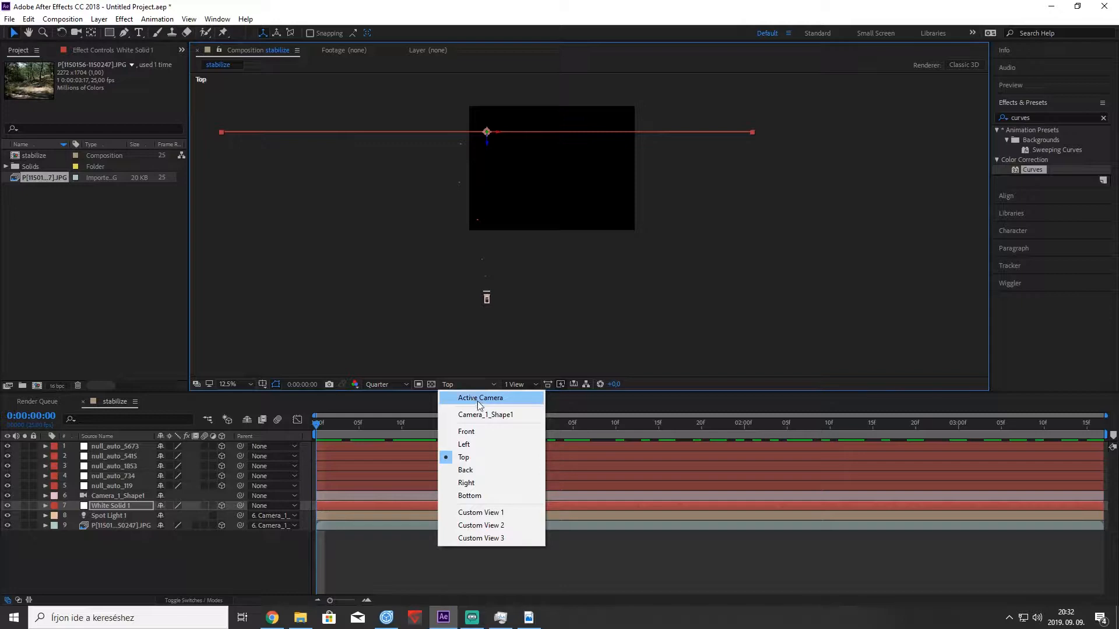
{"action": "left_click", "coordinate": [473, 399]}
{"action": "scroll", "coordinate": [506, 235], "scroll_direction": "up", "scroll_amount": 1}
{"action": "left_click_drag", "start_coordinate": [521, 215], "coordinate": [567, 293]}
{"action": "scroll", "coordinate": [584, 261], "scroll_direction": "up", "scroll_amount": 1}
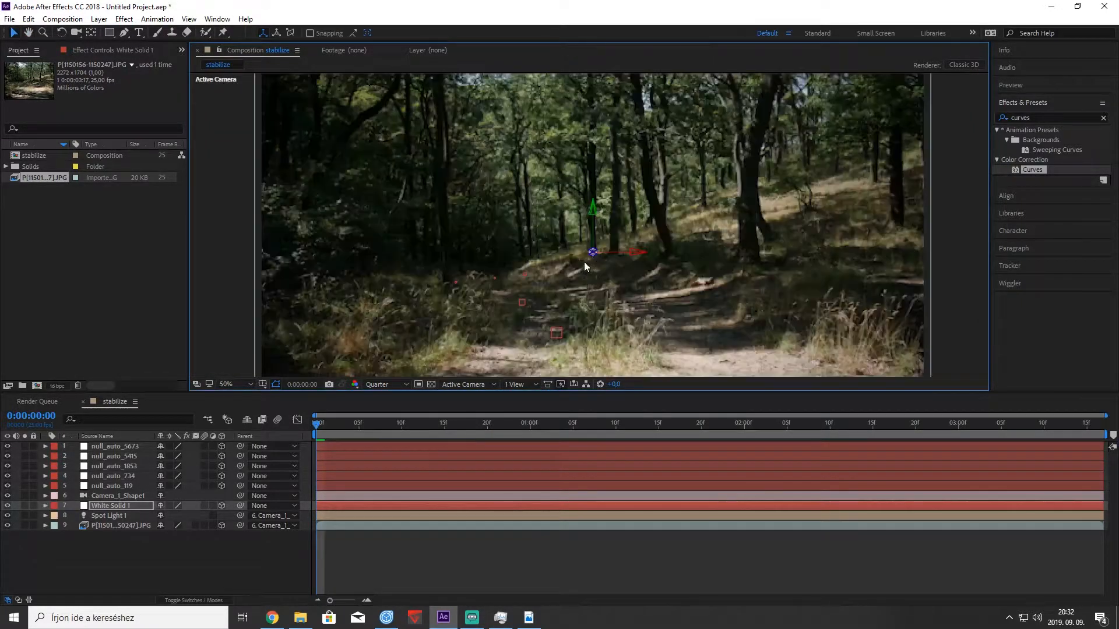
{"action": "scroll", "coordinate": [586, 261], "scroll_direction": "down", "scroll_amount": 2}
{"action": "scroll", "coordinate": [586, 261], "scroll_direction": "up", "scroll_amount": 1}
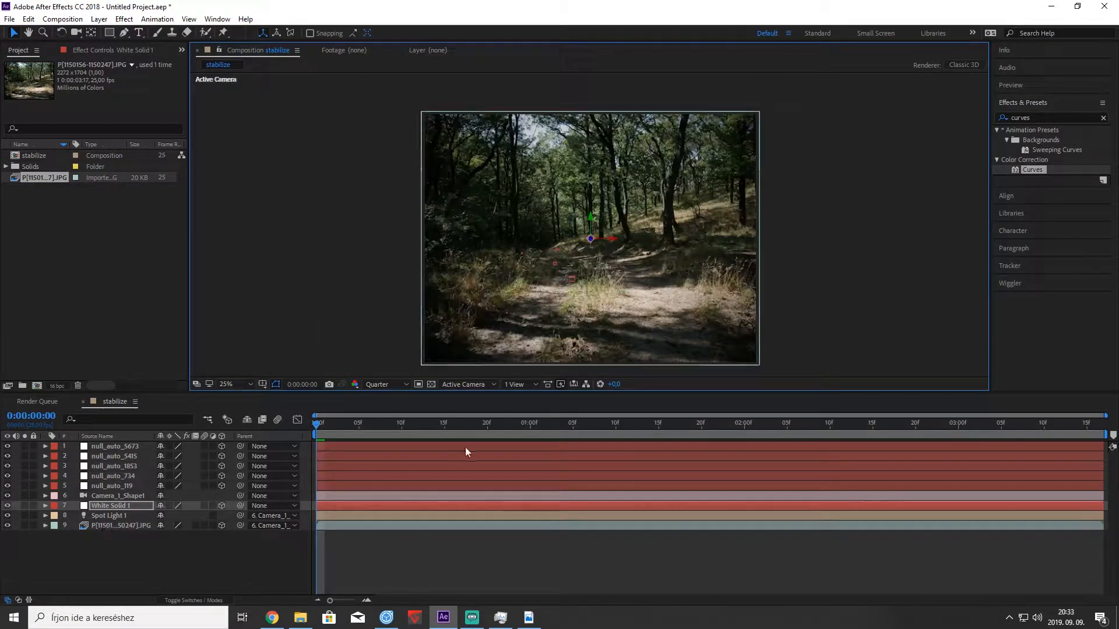
Set Light Transmission to 100% in the material options of the forest JPG sequence layer.
{"action": "scroll", "coordinate": [617, 260], "scroll_direction": "down", "scroll_amount": 3}
{"action": "scroll", "coordinate": [609, 255], "scroll_direction": "up", "scroll_amount": 3}
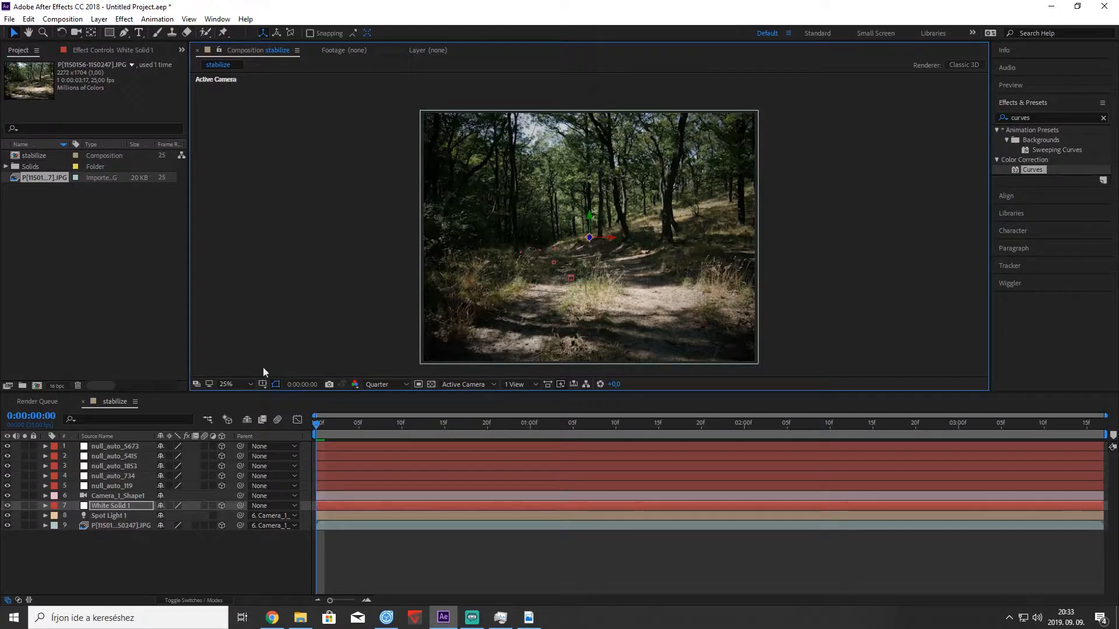
{"action": "left_click", "coordinate": [110, 525]}
{"action": "left_click", "coordinate": [47, 525]}
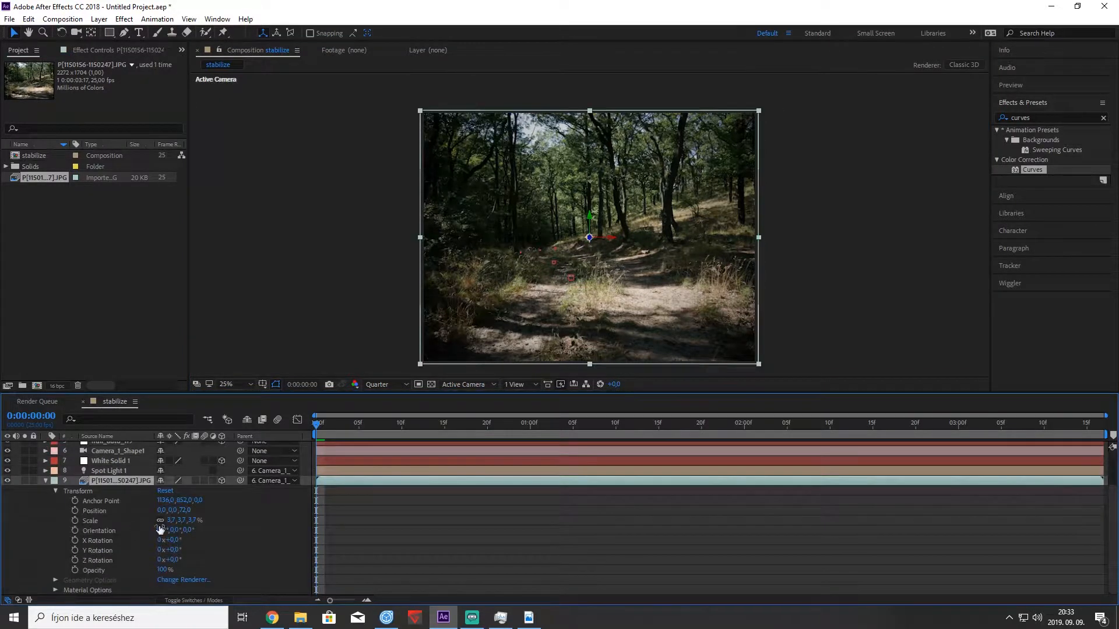
{"action": "left_click", "coordinate": [56, 491]}
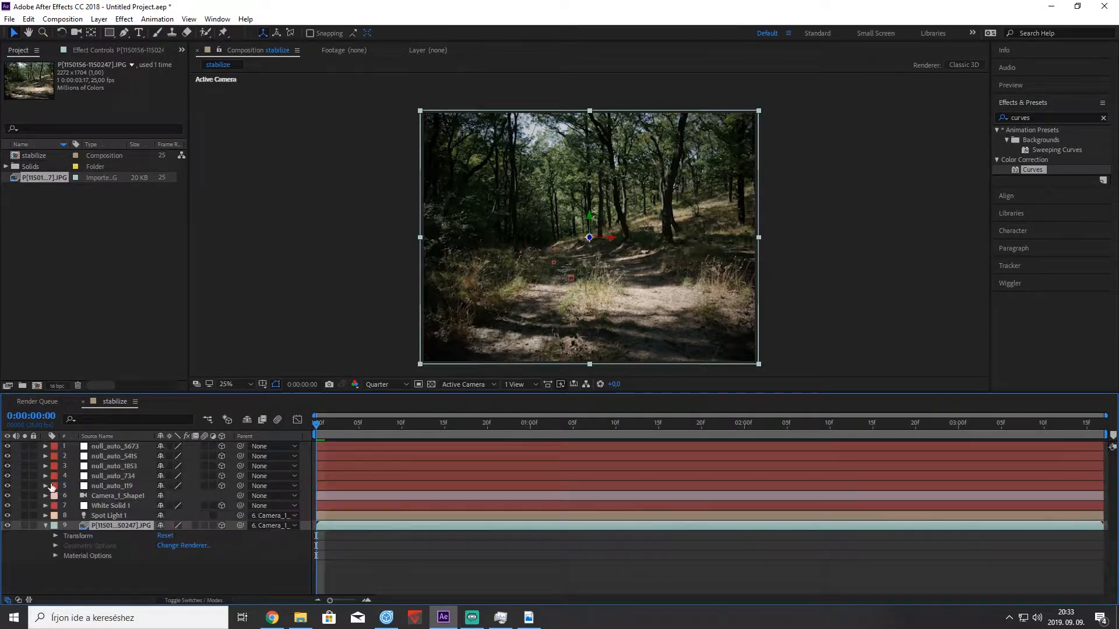
{"action": "left_click", "coordinate": [45, 526]}
{"action": "left_click", "coordinate": [56, 555]}
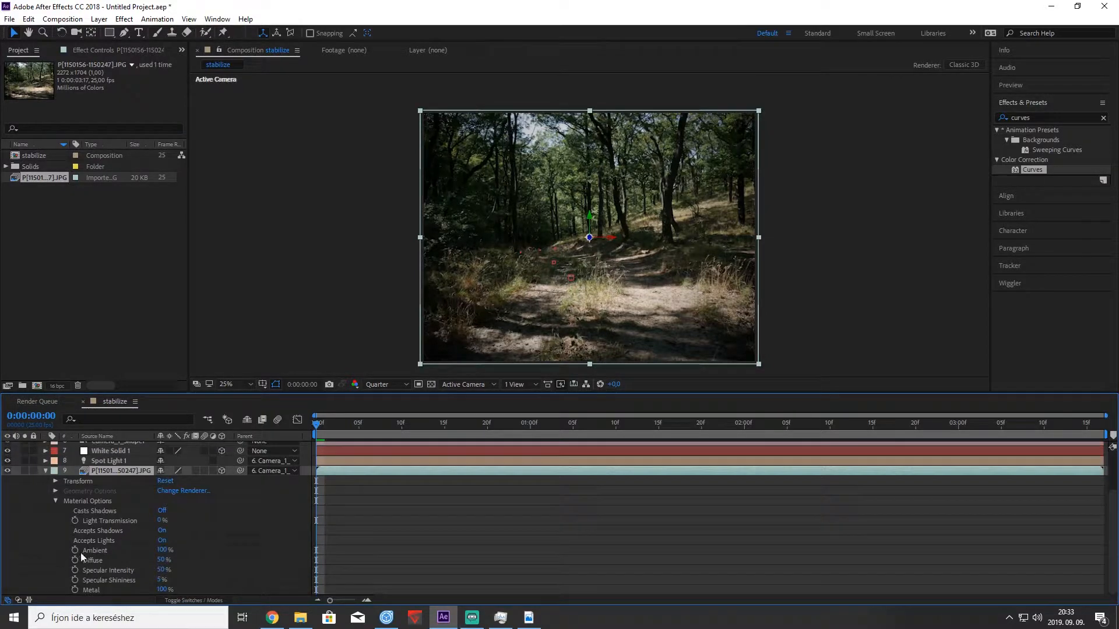
{"action": "left_click_drag", "start_coordinate": [161, 520], "coordinate": [320, 539]}
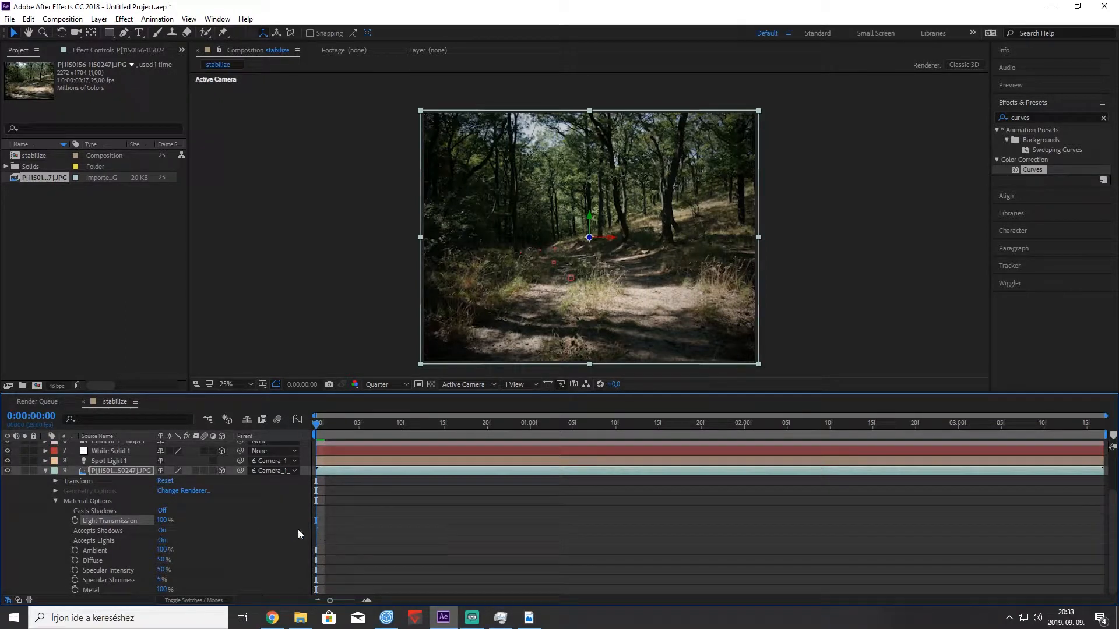
Set Casts Shadows to Only for the JPG sequence layer and inspect the projected image up close.
{"action": "scroll", "coordinate": [550, 335], "scroll_direction": "up", "scroll_amount": 1}
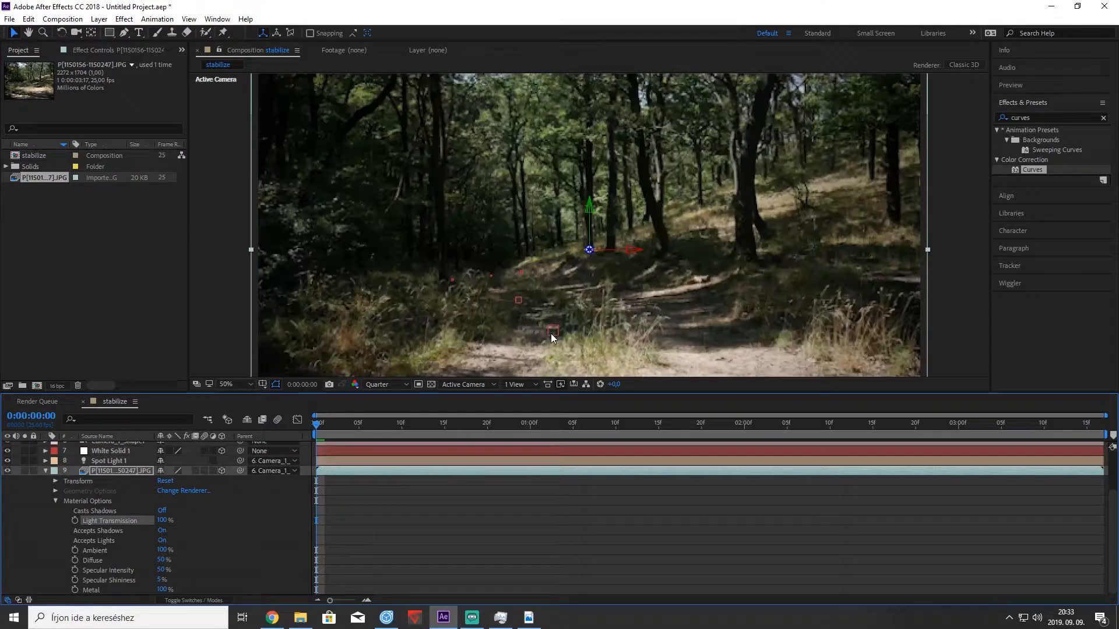
{"action": "scroll", "coordinate": [550, 333], "scroll_direction": "down", "scroll_amount": 1}
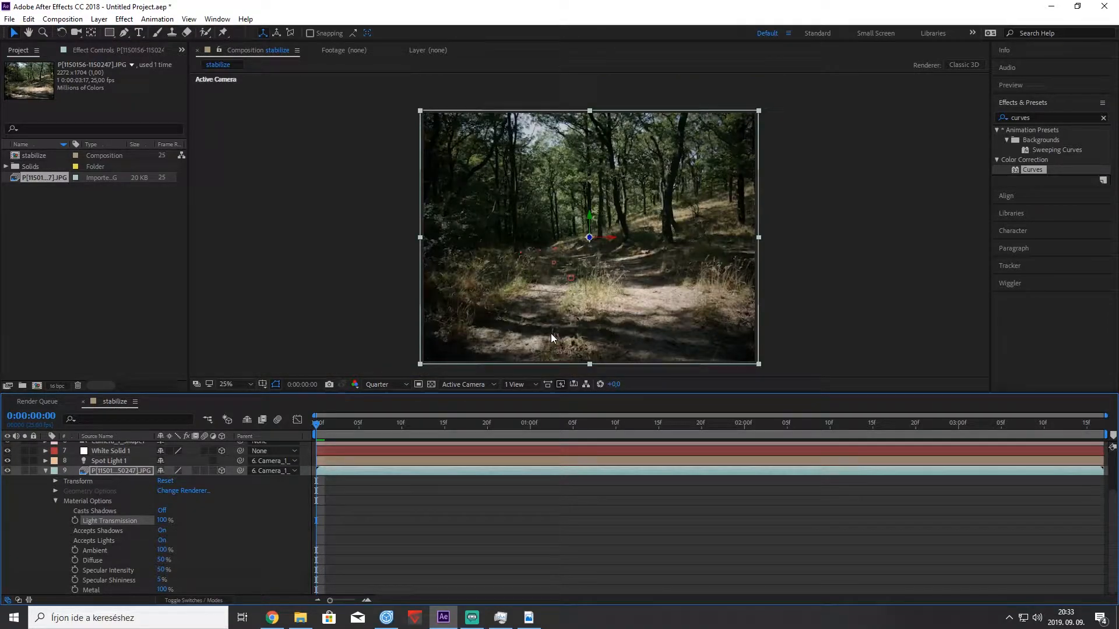
{"action": "left_click", "coordinate": [163, 511]}
{"action": "left_click", "coordinate": [165, 521]}
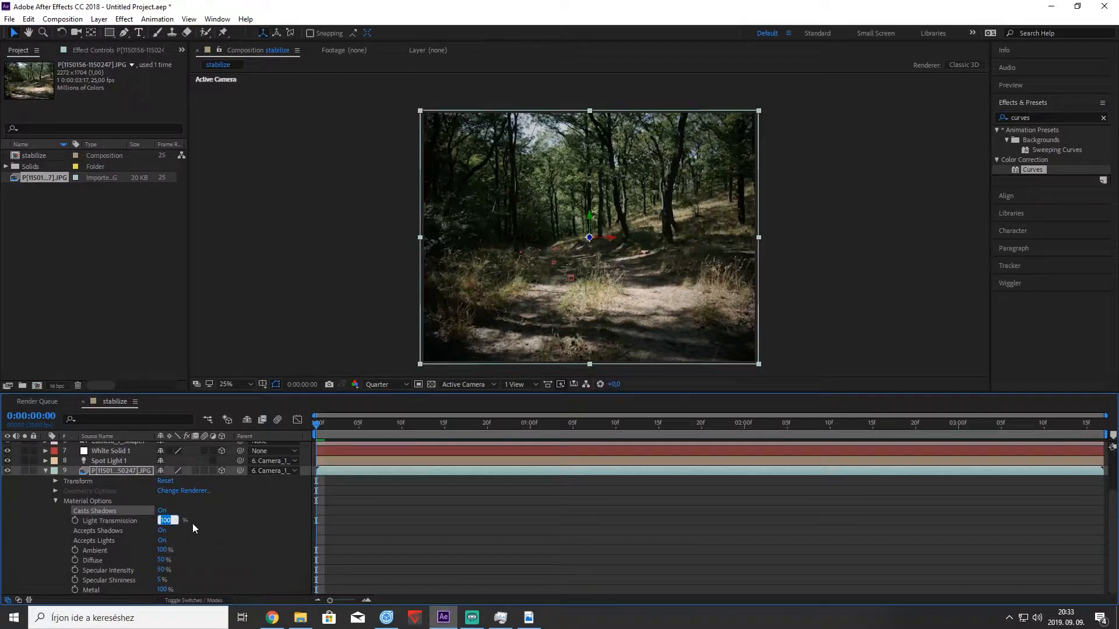
{"action": "left_click", "coordinate": [163, 511]}
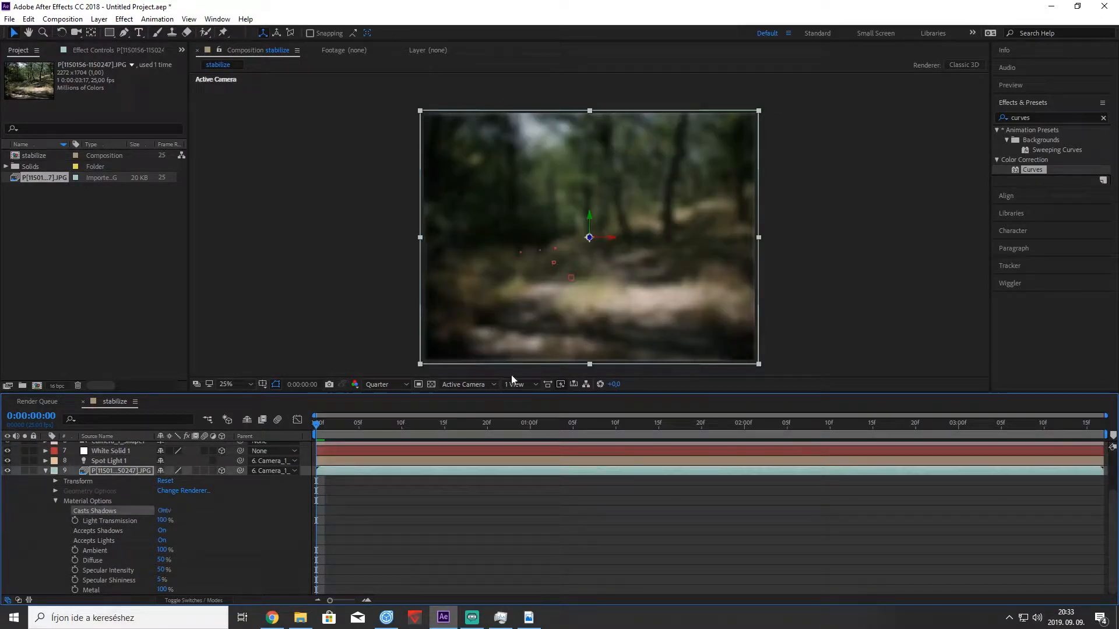
{"action": "scroll", "coordinate": [597, 292], "scroll_direction": "up", "scroll_amount": 2}
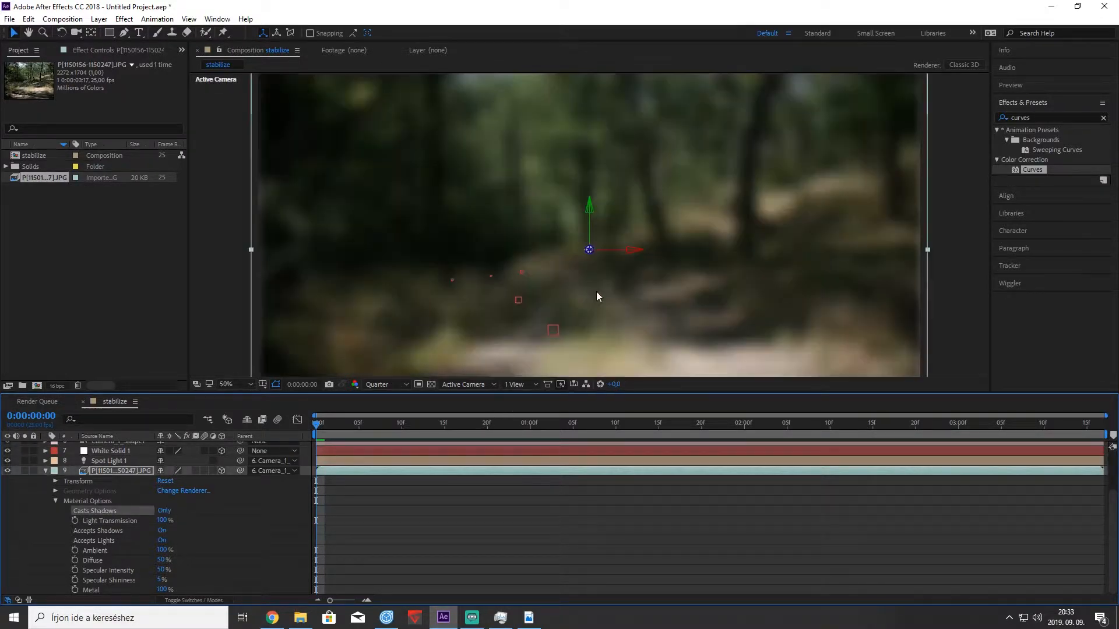
{"action": "scroll", "coordinate": [596, 291], "scroll_direction": "down", "scroll_amount": 2}
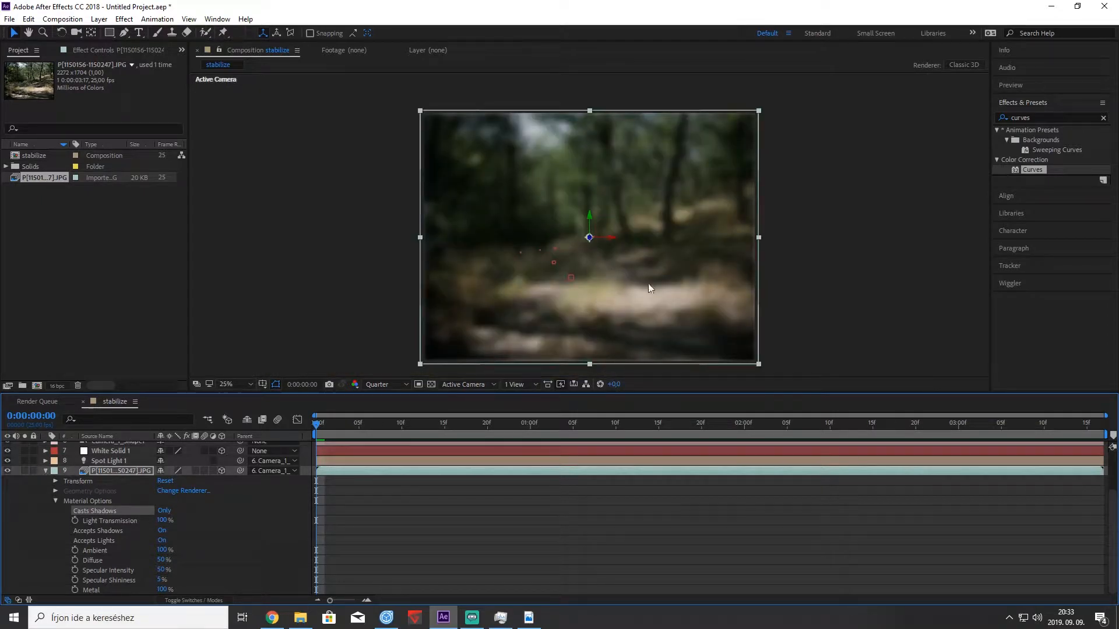
Set Accepts Shadows to Only in the material options of White Solid 1.
{"action": "scroll", "coordinate": [210, 508], "scroll_direction": "up", "scroll_amount": 3}
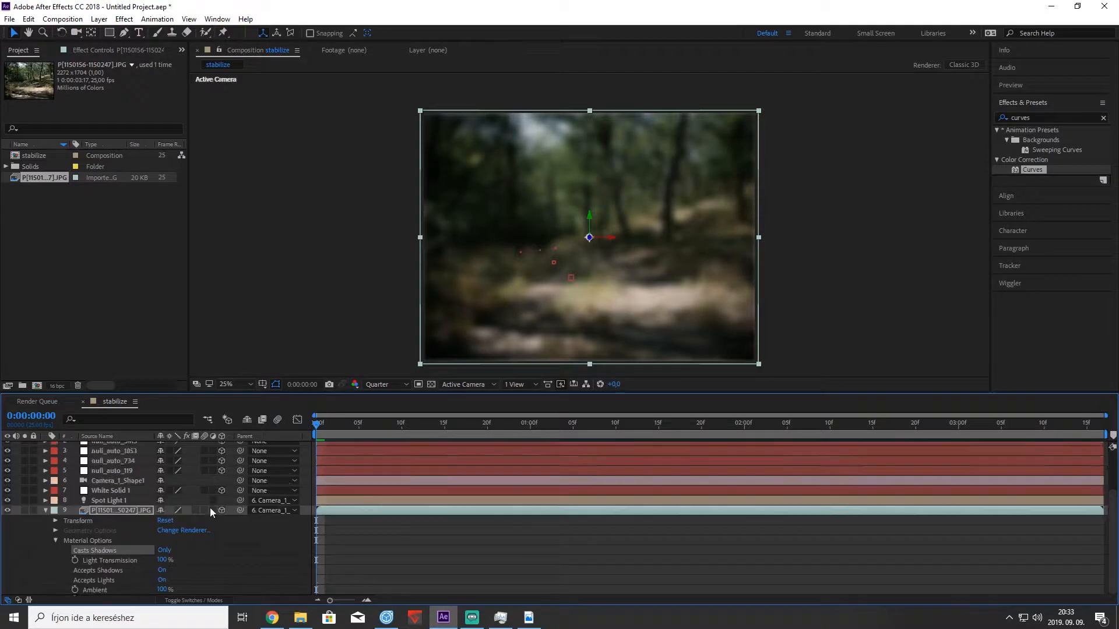
{"action": "left_click", "coordinate": [108, 505]}
{"action": "left_click", "coordinate": [46, 505]}
{"action": "scroll", "coordinate": [48, 512], "scroll_direction": "down", "scroll_amount": 1}
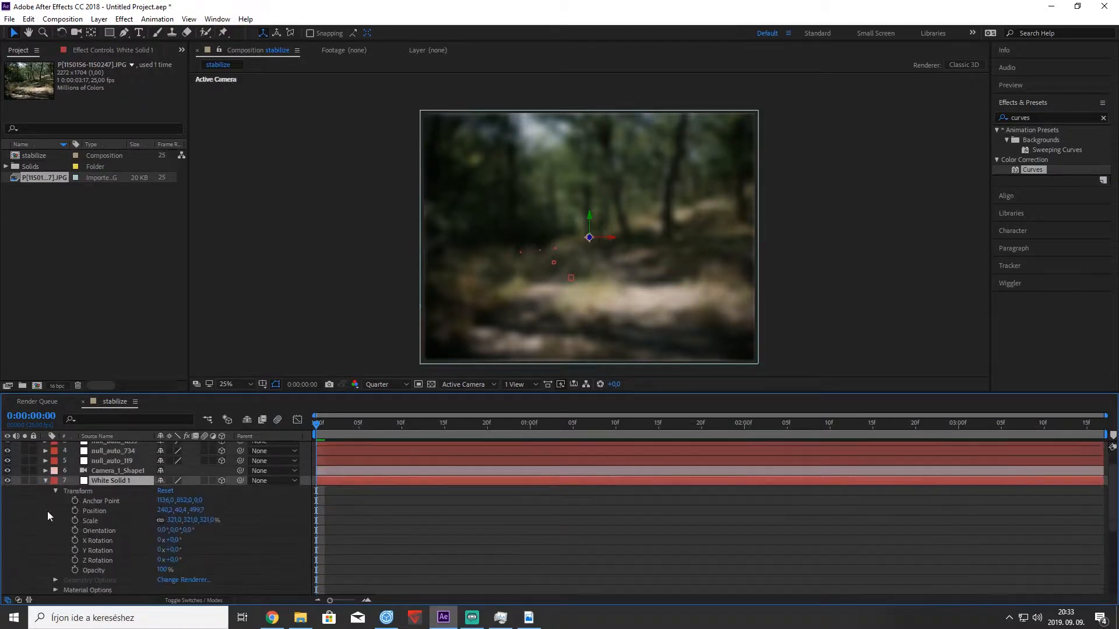
{"action": "left_click", "coordinate": [55, 589]}
{"action": "scroll", "coordinate": [98, 557], "scroll_direction": "down", "scroll_amount": 3}
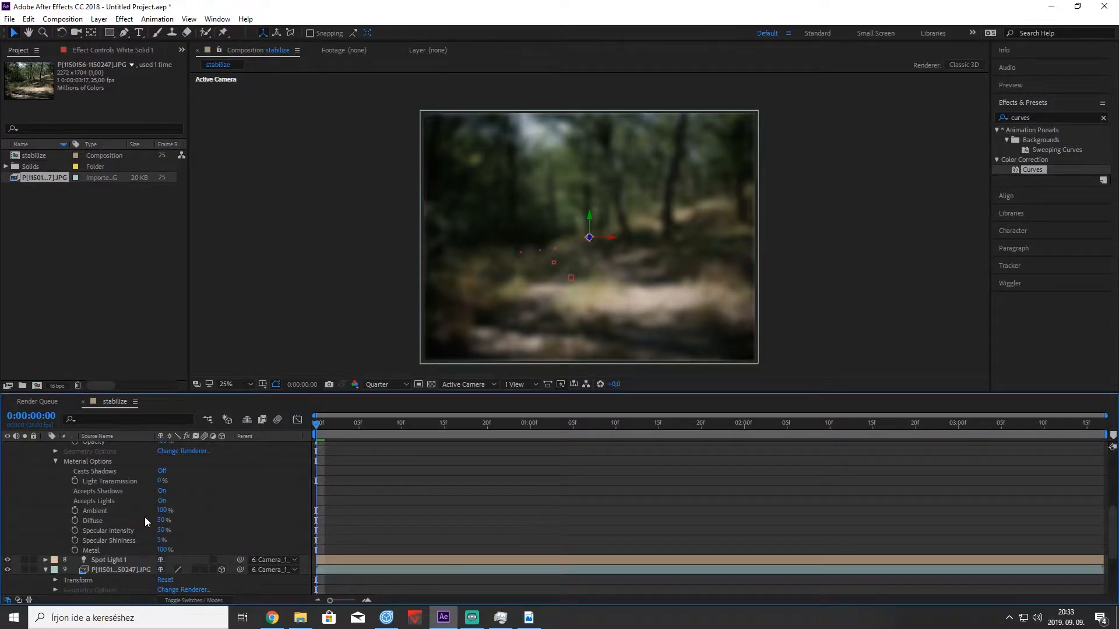
{"action": "left_click", "coordinate": [164, 493]}
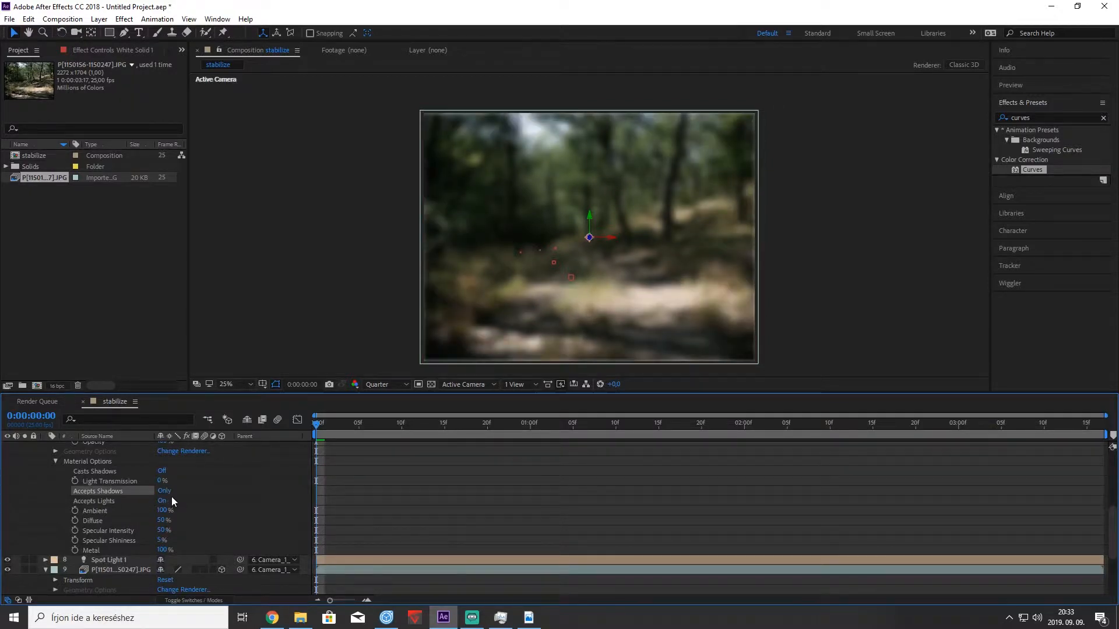
Review White Solid 1's transform and material properties, and collapse both that layer and the JPG sequence layer.
{"action": "scroll", "coordinate": [189, 504], "scroll_direction": "up", "scroll_amount": 4}
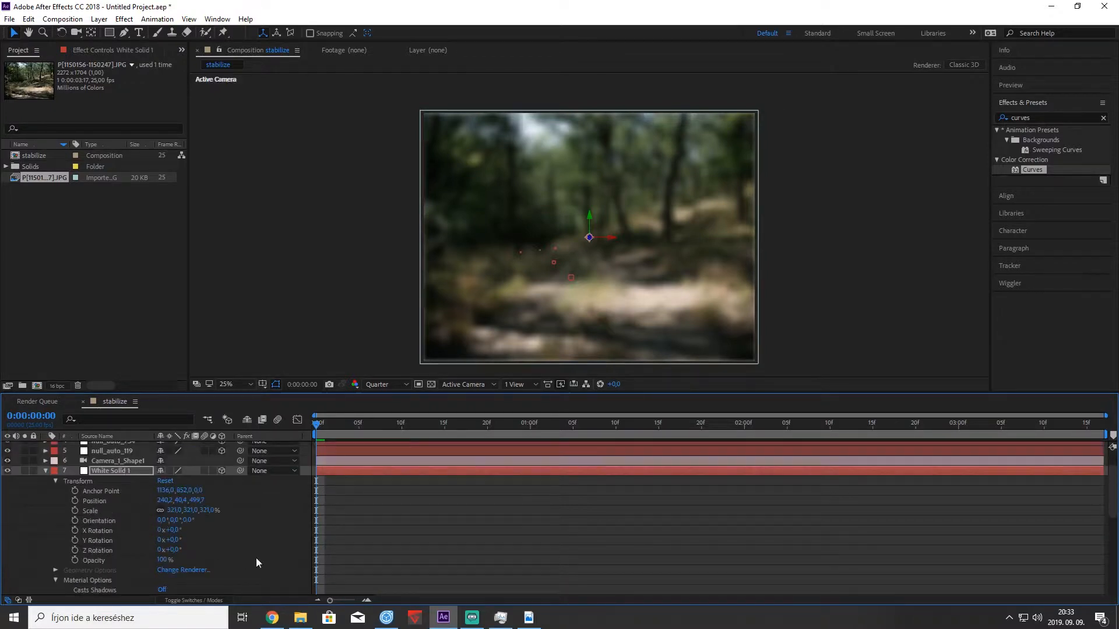
{"action": "scroll", "coordinate": [245, 548], "scroll_direction": "down", "scroll_amount": 4}
{"action": "scroll", "coordinate": [199, 512], "scroll_direction": "up", "scroll_amount": 1}
{"action": "scroll", "coordinate": [200, 511], "scroll_direction": "up", "scroll_amount": 4}
{"action": "scroll", "coordinate": [194, 524], "scroll_direction": "down", "scroll_amount": 6}
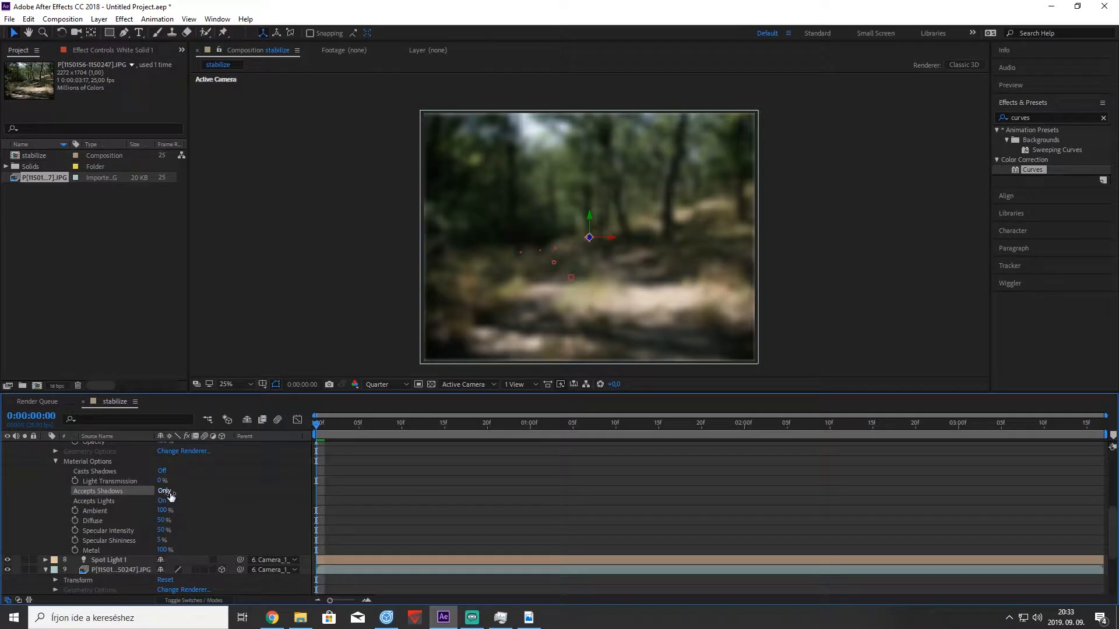
{"action": "scroll", "coordinate": [46, 470], "scroll_direction": "up", "scroll_amount": 6}
{"action": "left_click", "coordinate": [46, 471]}
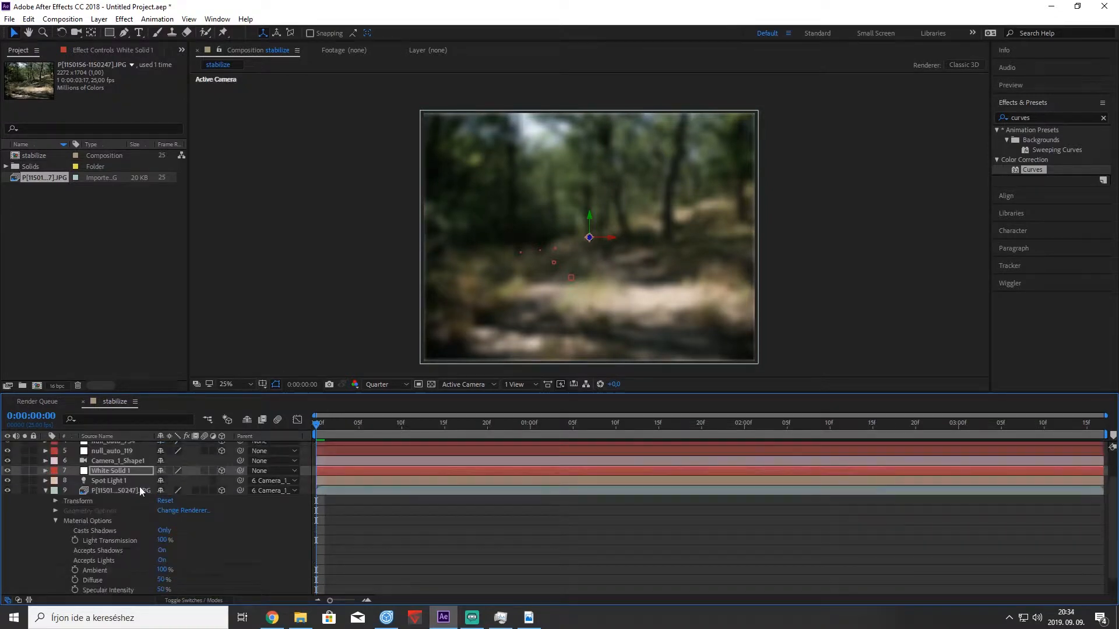
{"action": "left_click", "coordinate": [45, 490]}
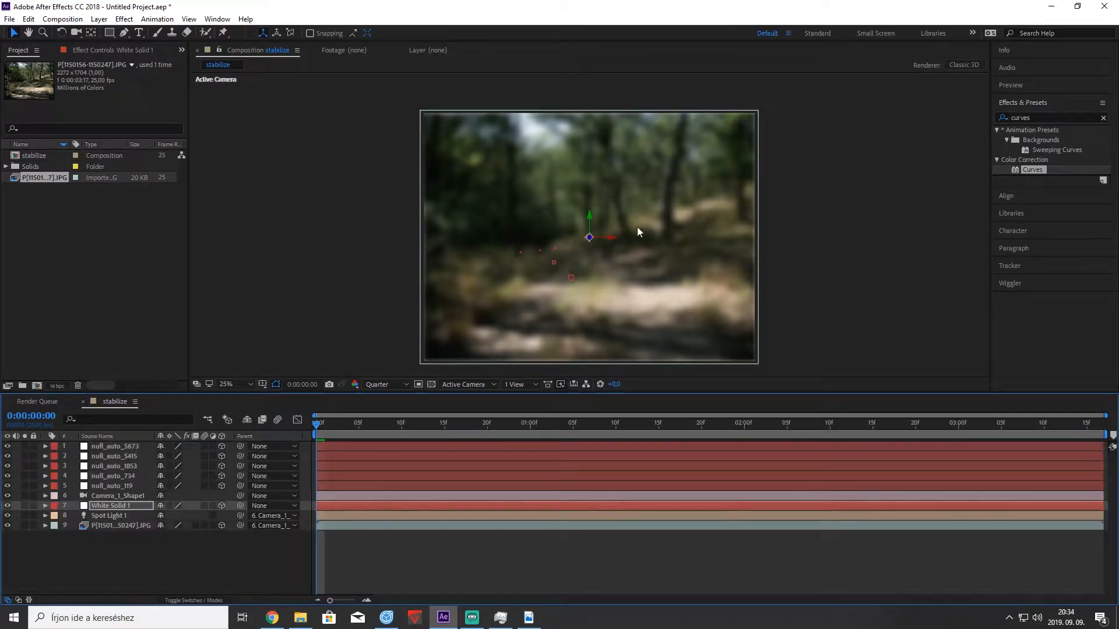
Set the composition preview resolution to Full and inspect the projected image.
{"action": "left_click", "coordinate": [385, 384]}
{"action": "left_click", "coordinate": [387, 410]}
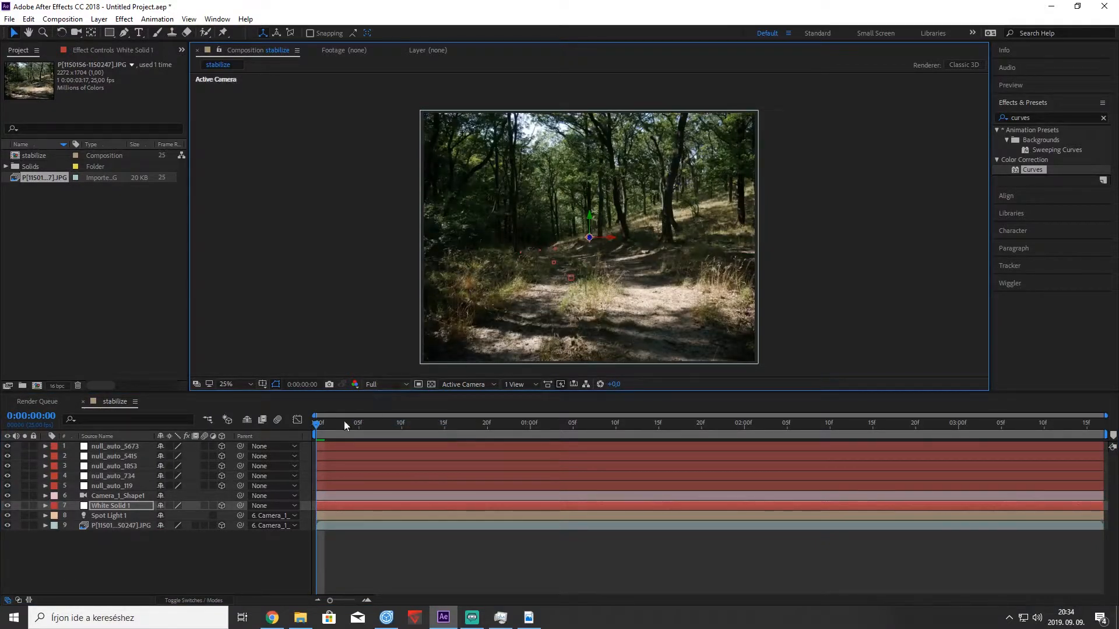
{"action": "key", "text": "slash"}
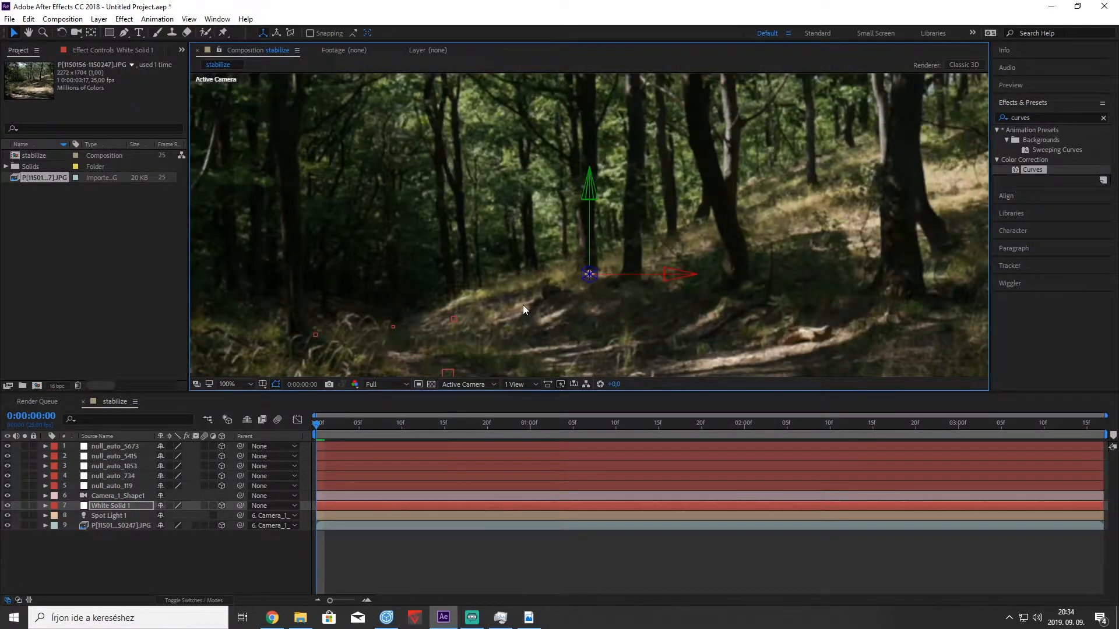
{"action": "scroll", "coordinate": [523, 306], "scroll_direction": "down", "scroll_amount": 1}
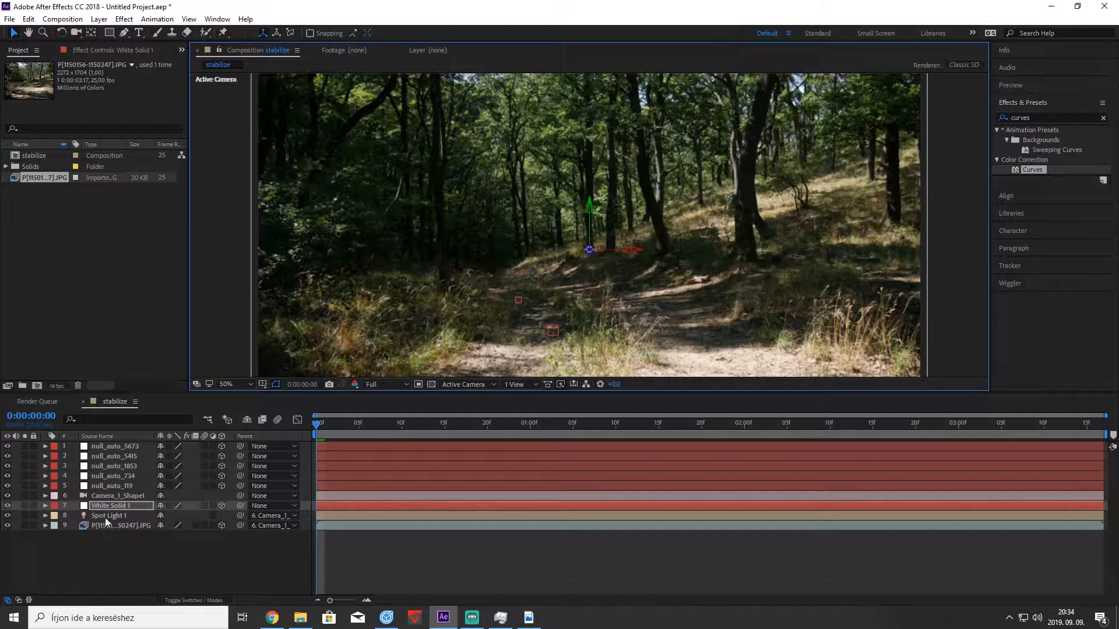
Keep the stabilize composition on the Classic 3D renderer and set its Shadow Map Resolution to 4000.
{"action": "right_click", "coordinate": [141, 401]}
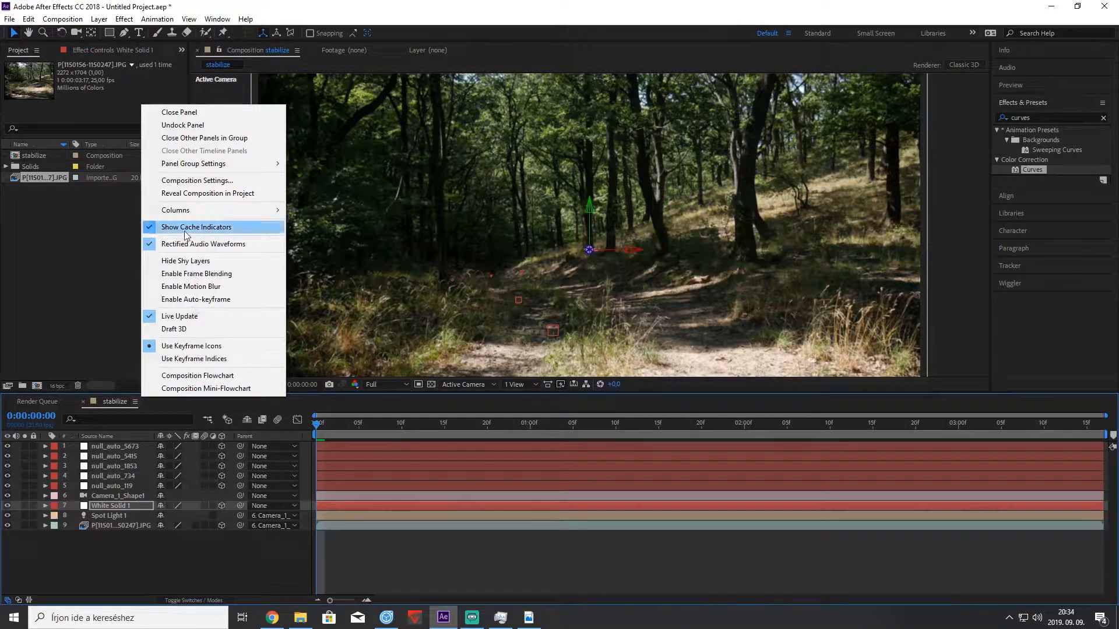
{"action": "left_click", "coordinate": [209, 182]}
{"action": "left_click", "coordinate": [456, 340]}
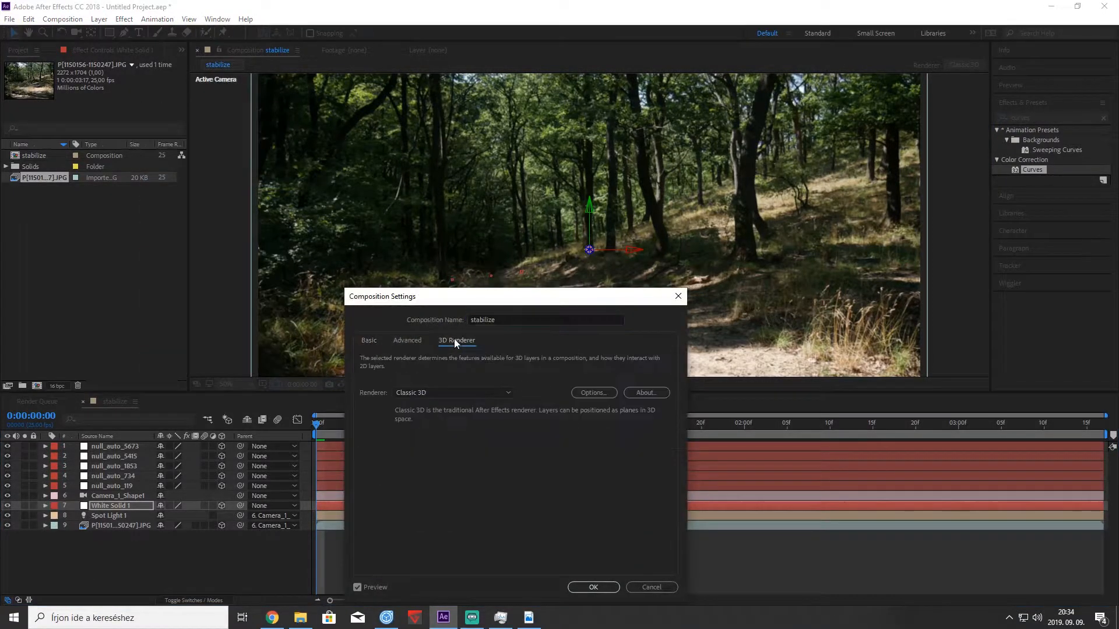
{"action": "left_click", "coordinate": [452, 390]}
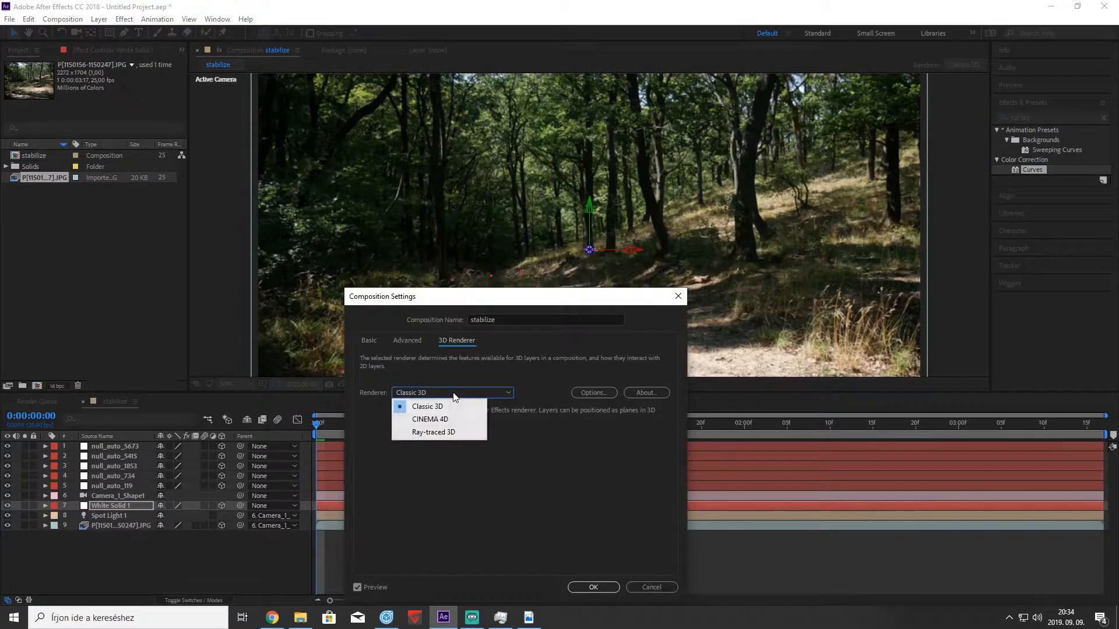
{"action": "left_click", "coordinate": [445, 406]}
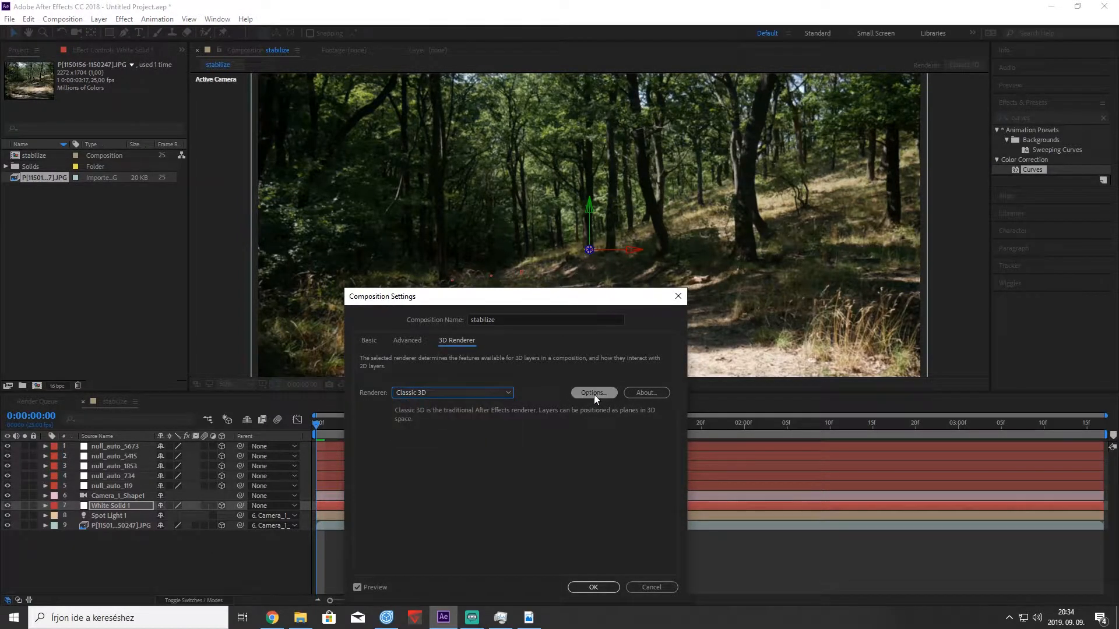
{"action": "left_click", "coordinate": [593, 393]}
{"action": "left_click_drag", "start_coordinate": [522, 481], "coordinate": [570, 377]}
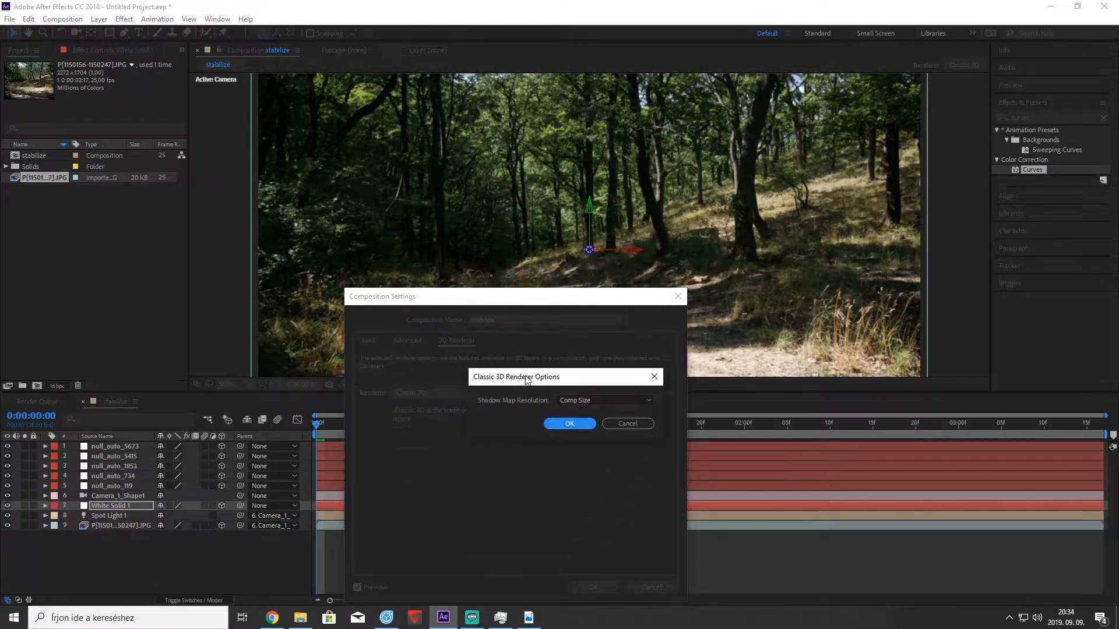
{"action": "left_click", "coordinate": [583, 404]}
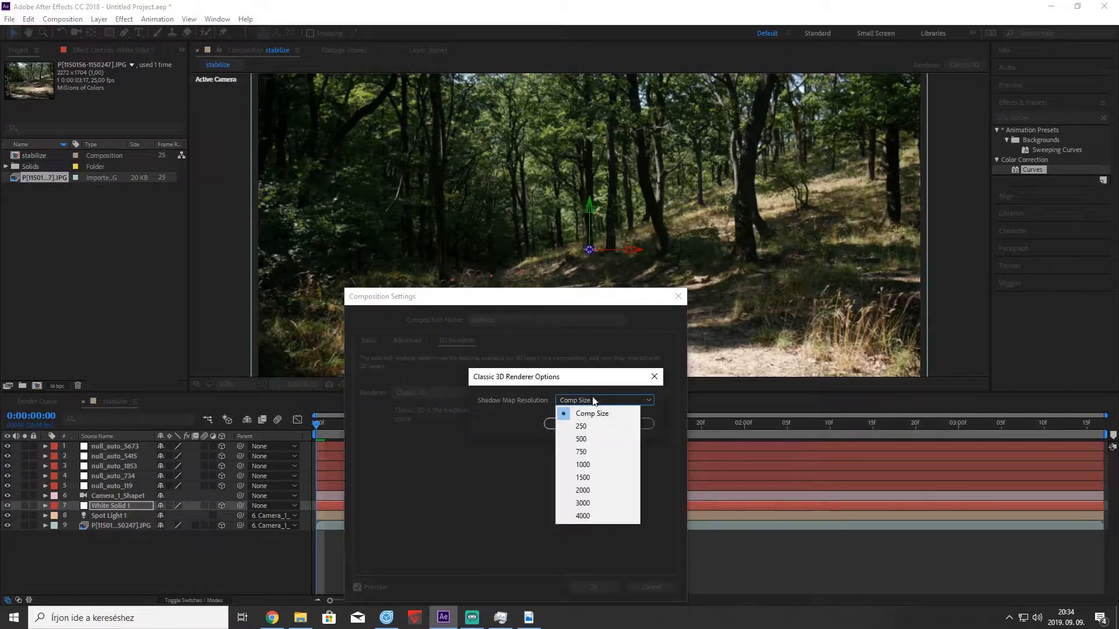
{"action": "left_click", "coordinate": [600, 515]}
{"action": "left_click", "coordinate": [569, 424]}
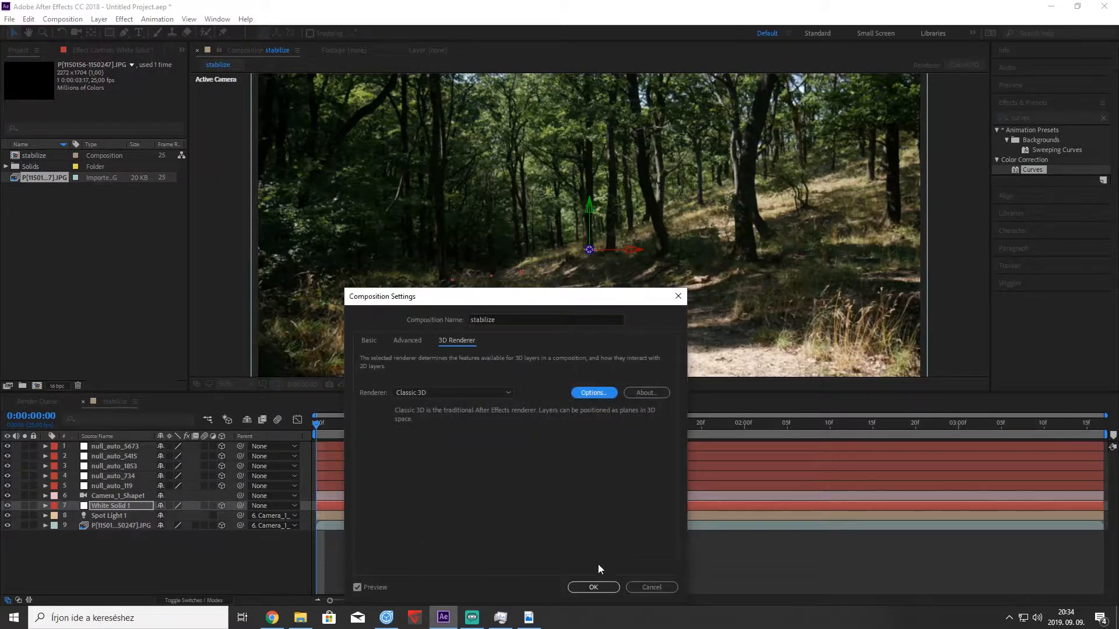
{"action": "left_click", "coordinate": [592, 586]}
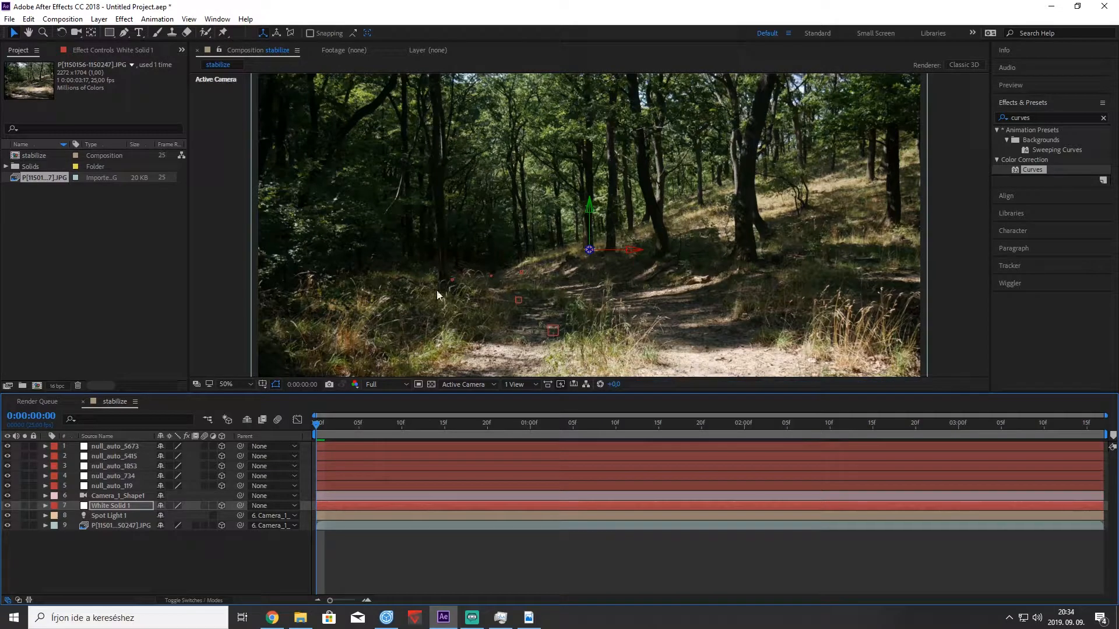
Examine the sharpness of the projected forest image up close across the ground and trees, and return to the whole frame.
{"action": "scroll", "coordinate": [393, 278], "scroll_direction": "up", "scroll_amount": 1}
{"action": "scroll", "coordinate": [495, 300], "scroll_direction": "down", "scroll_amount": 3}
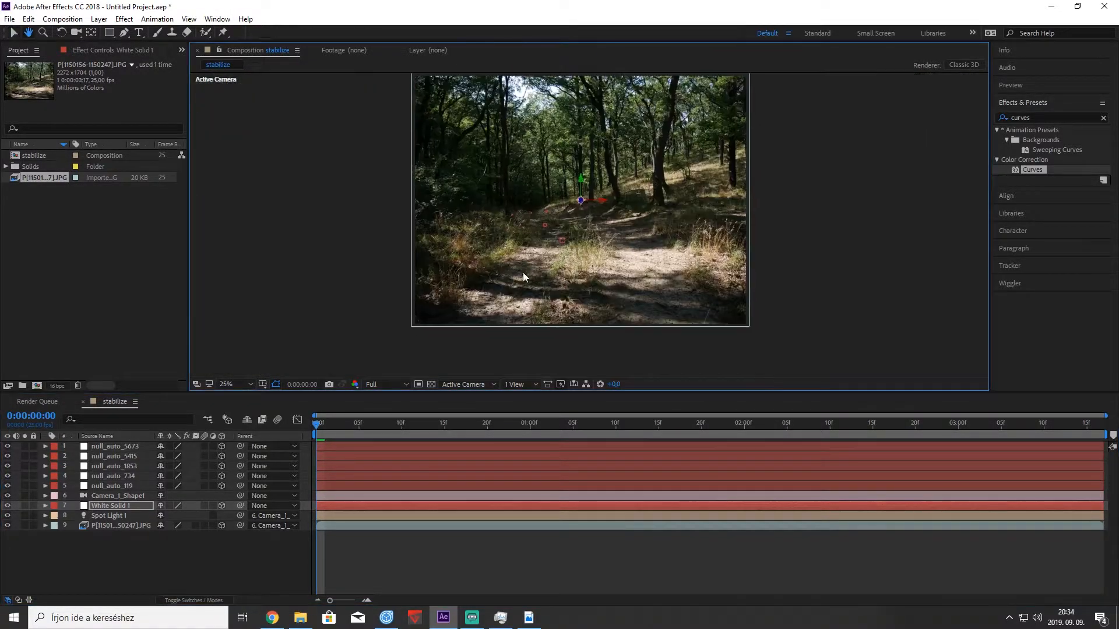
{"action": "scroll", "coordinate": [595, 281], "scroll_direction": "up", "scroll_amount": 4}
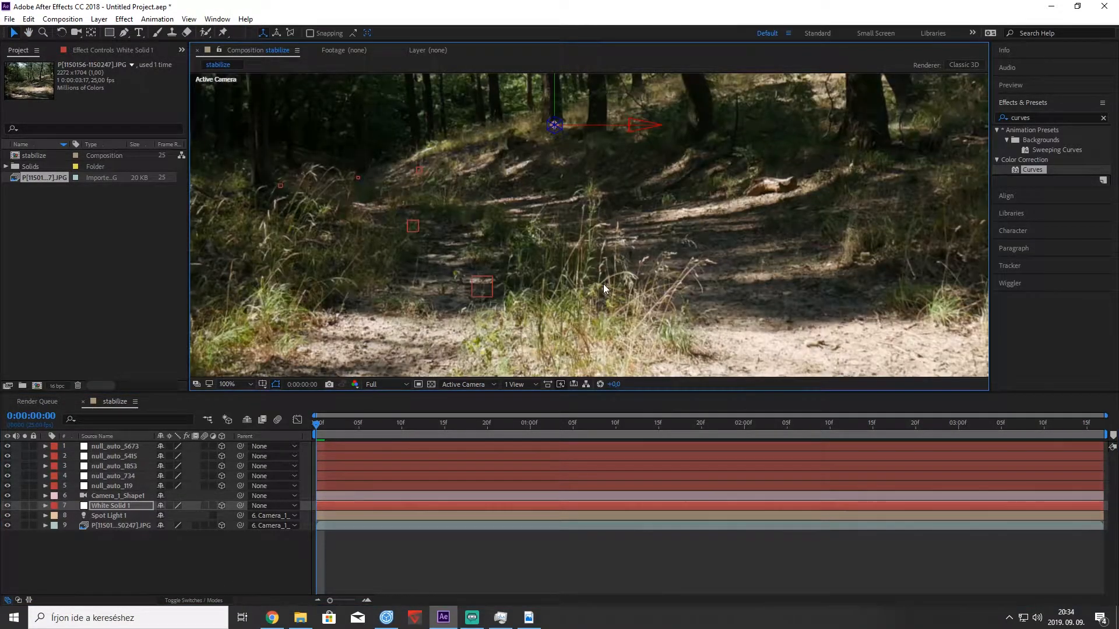
{"action": "scroll", "coordinate": [603, 287], "scroll_direction": "down", "scroll_amount": 2}
{"action": "scroll", "coordinate": [606, 266], "scroll_direction": "up", "scroll_amount": 2}
{"action": "scroll", "coordinate": [645, 260], "scroll_direction": "down", "scroll_amount": 2}
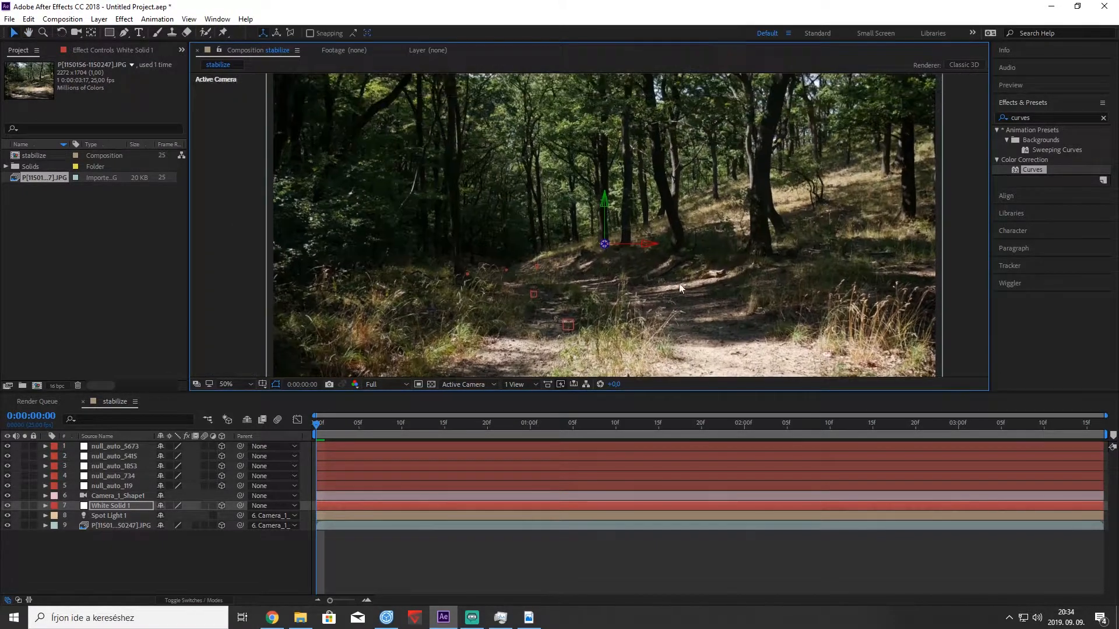
{"action": "scroll", "coordinate": [671, 274], "scroll_direction": "down", "scroll_amount": 1}
{"action": "scroll", "coordinate": [652, 259], "scroll_direction": "up", "scroll_amount": 1}
{"action": "left_click_drag", "start_coordinate": [663, 224], "coordinate": [678, 320]}
{"action": "left_click_drag", "start_coordinate": [689, 264], "coordinate": [688, 188]}
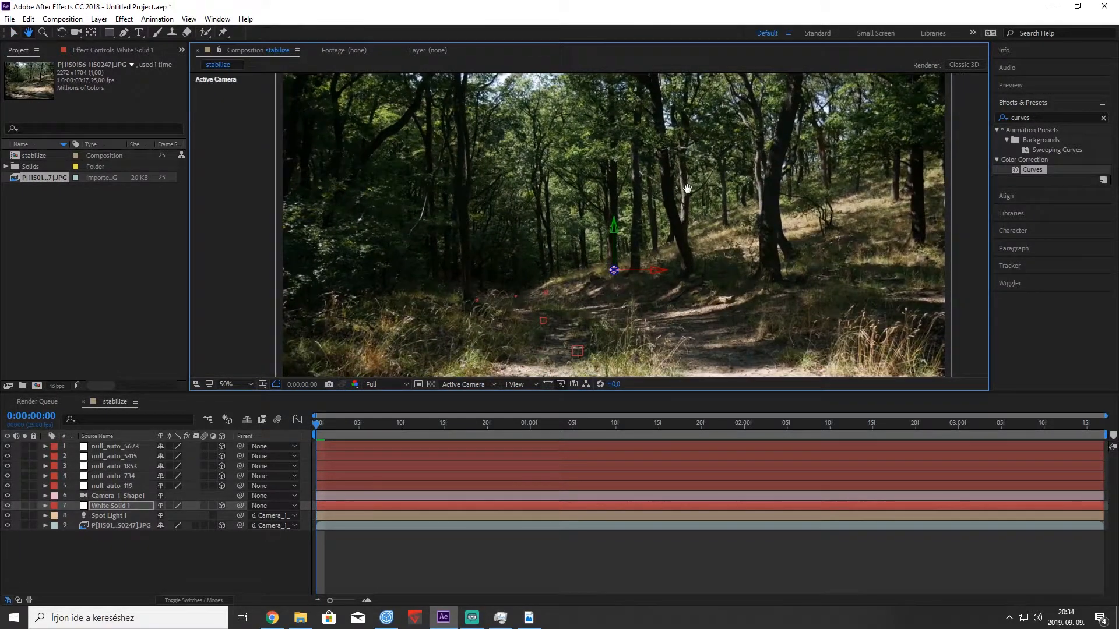
{"action": "key", "text": "v"}
{"action": "scroll", "coordinate": [648, 239], "scroll_direction": "down", "scroll_amount": 2}
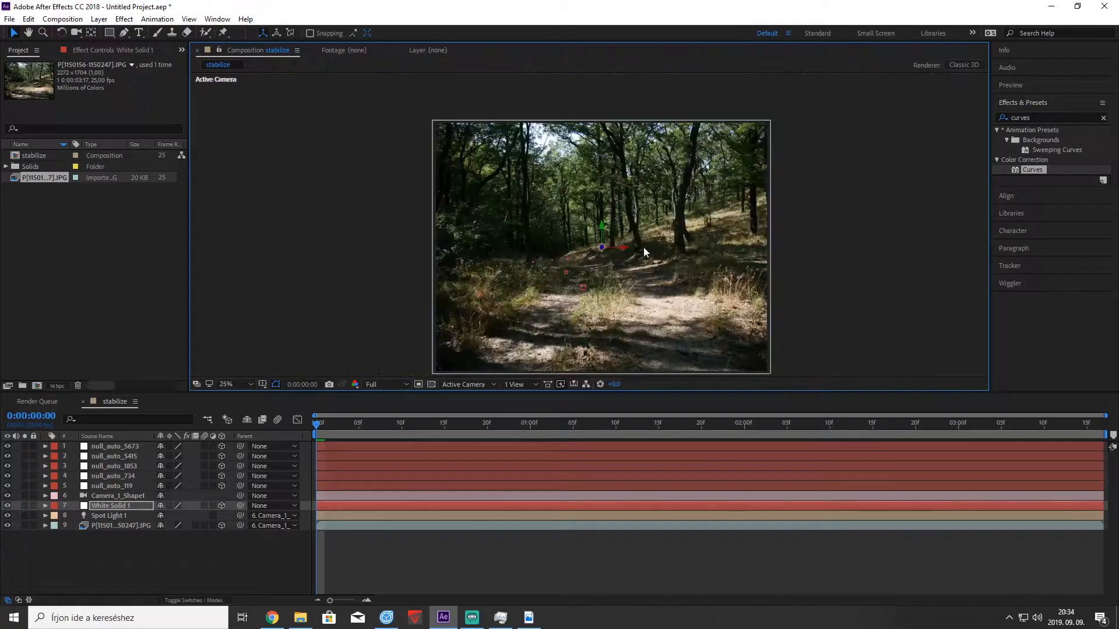
Examine the projected forest image at the opening frames, up close on the path and with the whole frame in view.
{"action": "scroll", "coordinate": [643, 248], "scroll_direction": "up", "scroll_amount": 2}
{"action": "left_click_drag", "start_coordinate": [643, 264], "coordinate": [642, 212]}
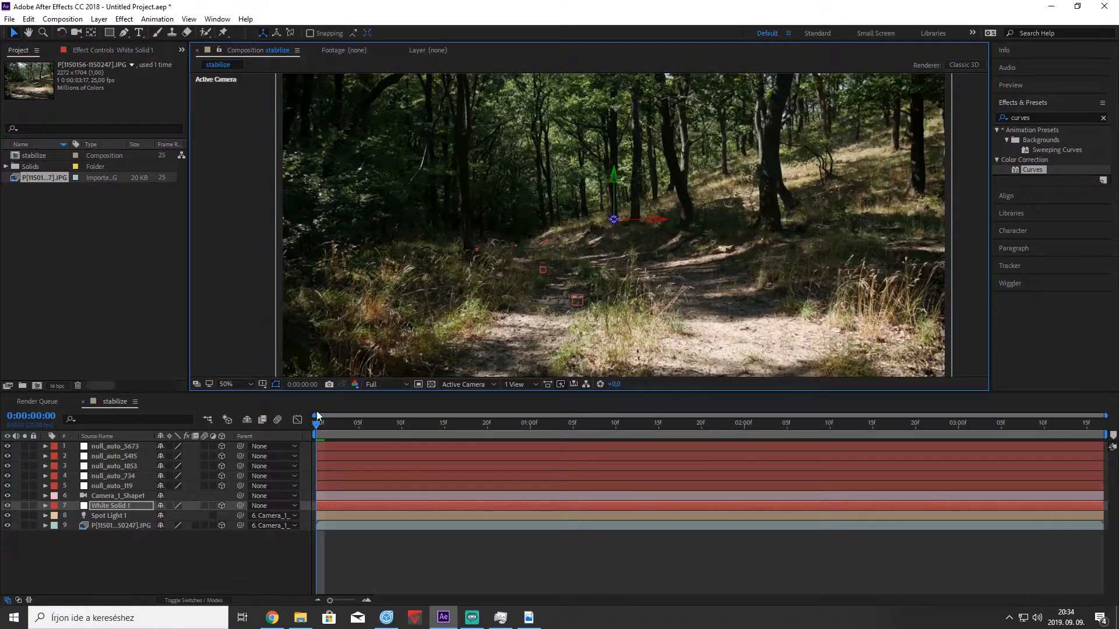
{"action": "left_click_drag", "start_coordinate": [317, 425], "coordinate": [226, 366]}
{"action": "scroll", "coordinate": [614, 289], "scroll_direction": "down", "scroll_amount": 2}
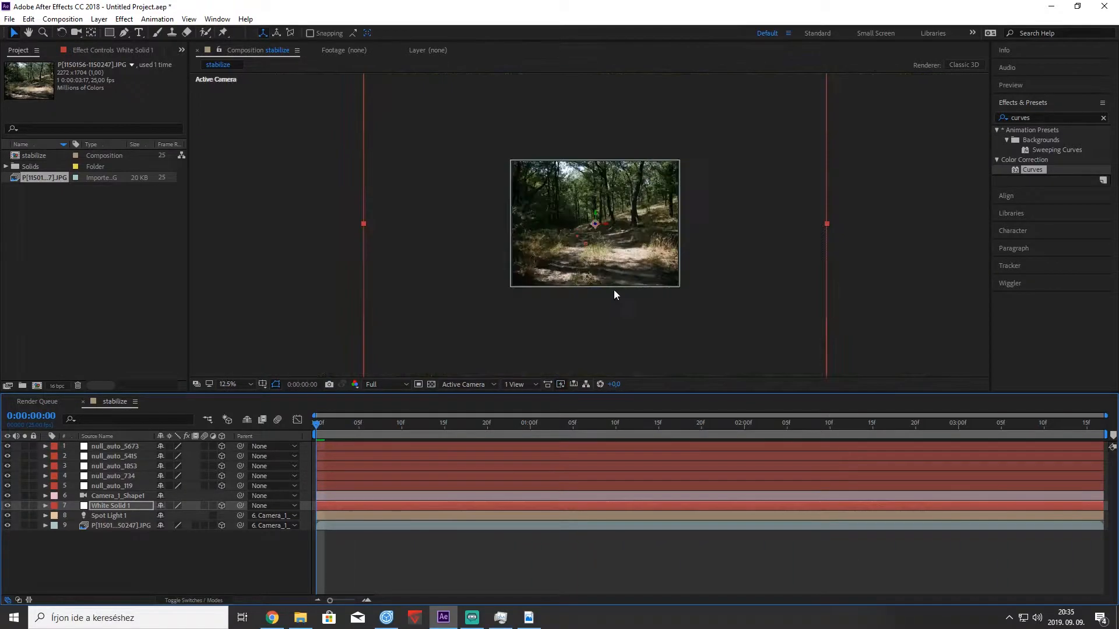
{"action": "scroll", "coordinate": [615, 286], "scroll_direction": "up", "scroll_amount": 1}
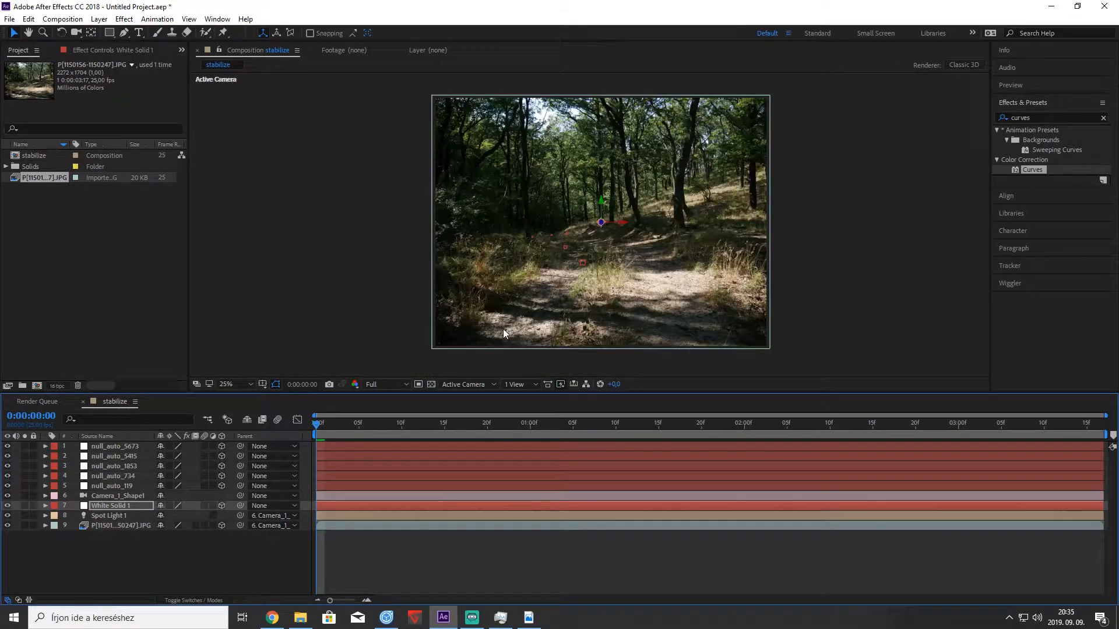
{"action": "left_click_drag", "start_coordinate": [324, 414], "coordinate": [250, 422]}
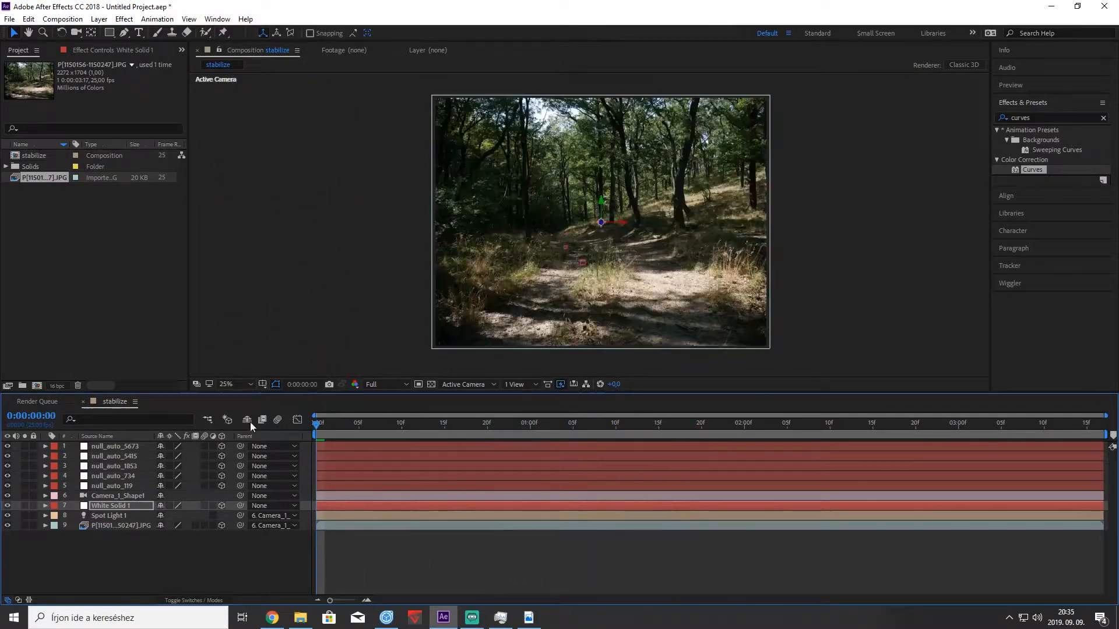
Duplicate the Camera_1_Shape1 layer in the stabilize composition.
{"action": "left_click", "coordinate": [117, 536]}
{"action": "left_click", "coordinate": [110, 498]}
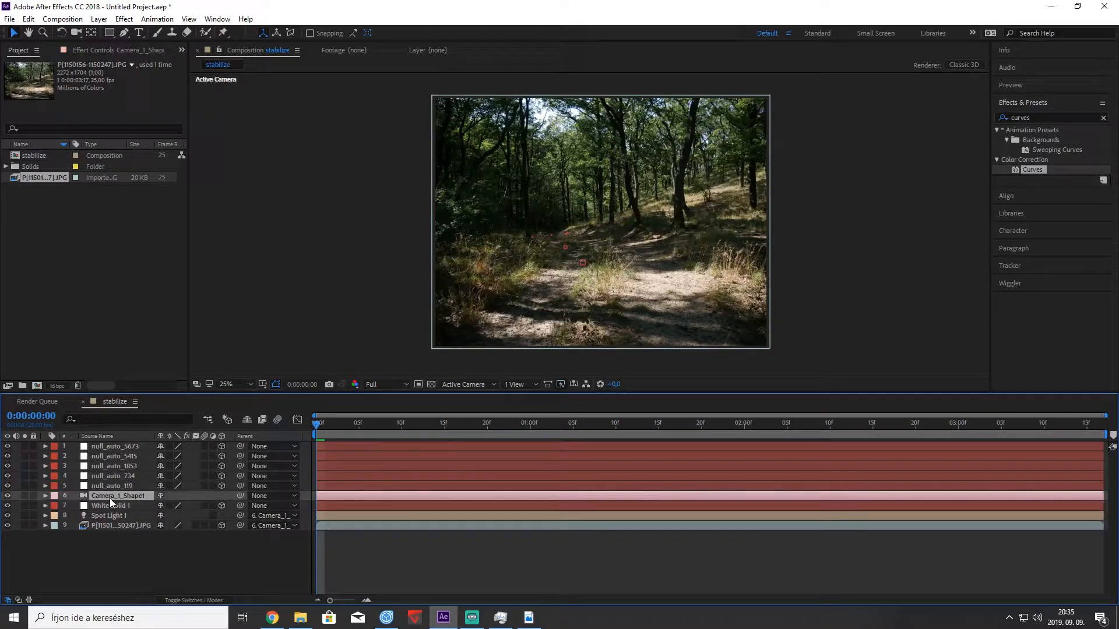
{"action": "key", "text": "ctrl+d"}
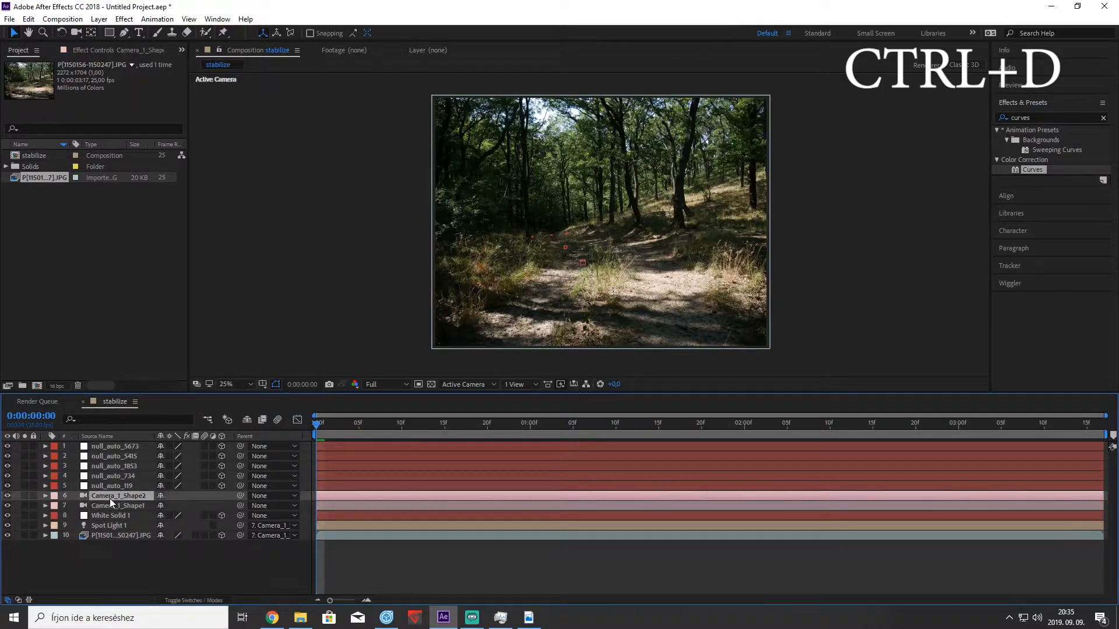
Remove the Position and the X, Y and Z Rotation keyframes from the duplicate camera, Camera_1_Shape2, and collapse its properties.
{"action": "left_click", "coordinate": [45, 496]}
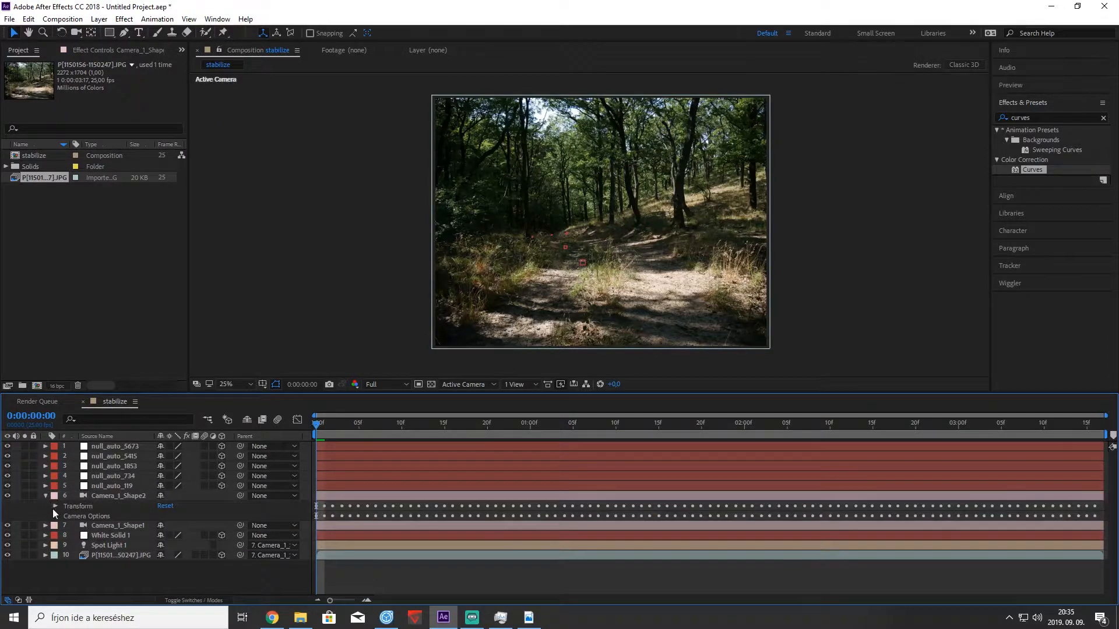
{"action": "left_click", "coordinate": [56, 506]}
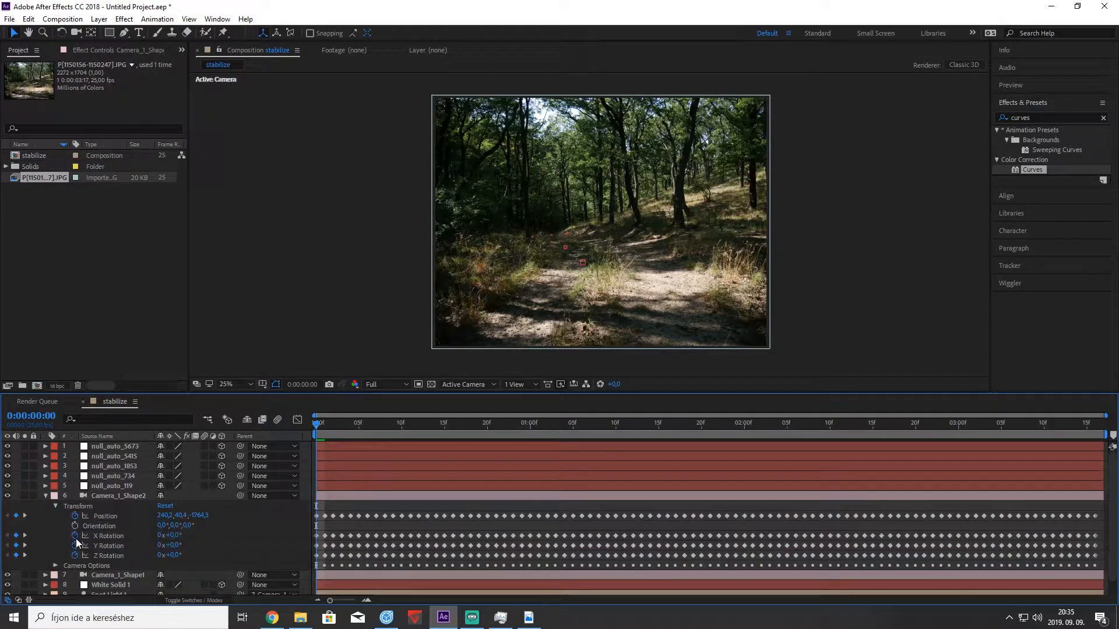
{"action": "left_click", "coordinate": [75, 536]}
{"action": "left_click", "coordinate": [74, 546]}
{"action": "left_click", "coordinate": [73, 555]}
{"action": "left_click", "coordinate": [73, 524]}
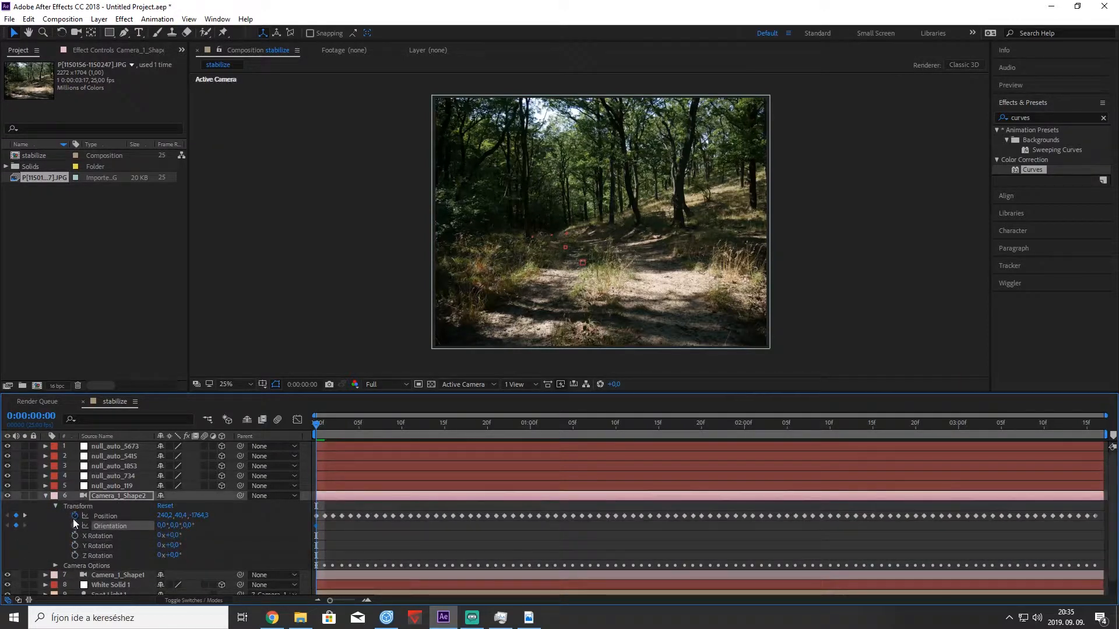
{"action": "left_click", "coordinate": [45, 496]}
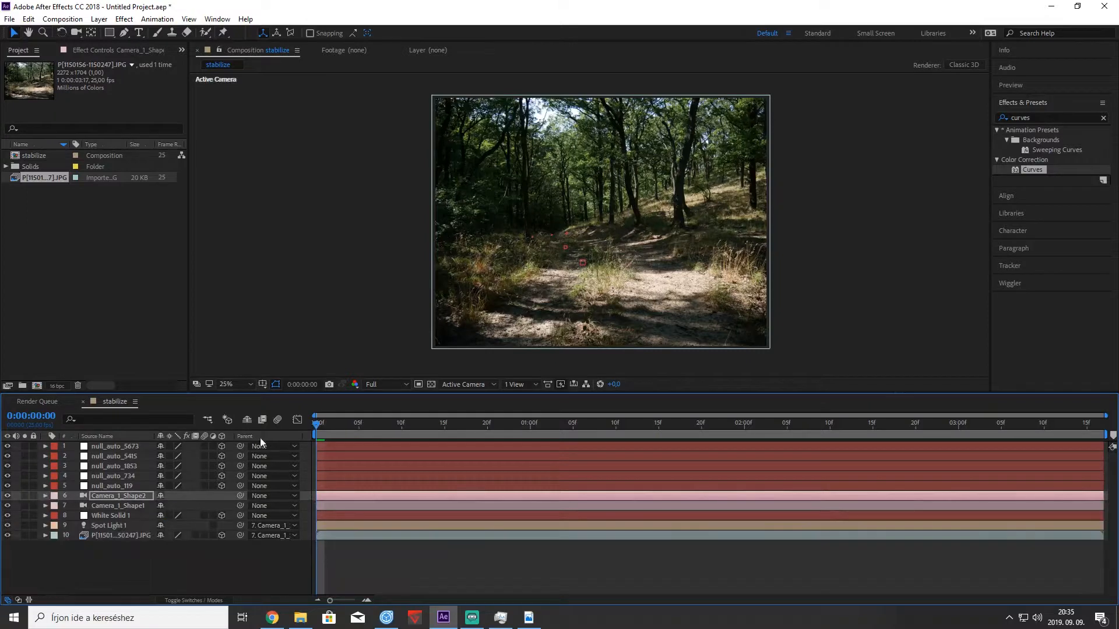
Compare the original camera's path with the static duplicate by scrubbing the first 19 or so frames, and return to the start.
{"action": "left_click_drag", "start_coordinate": [324, 424], "coordinate": [269, 447]}
{"action": "left_click", "coordinate": [141, 506]}
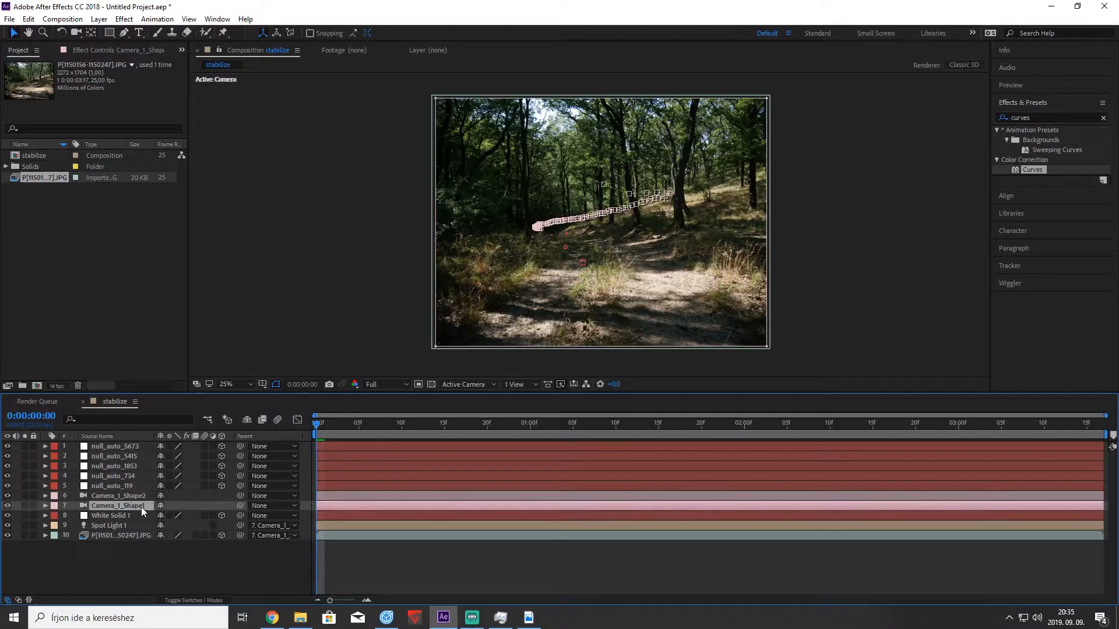
{"action": "left_click", "coordinate": [108, 496]}
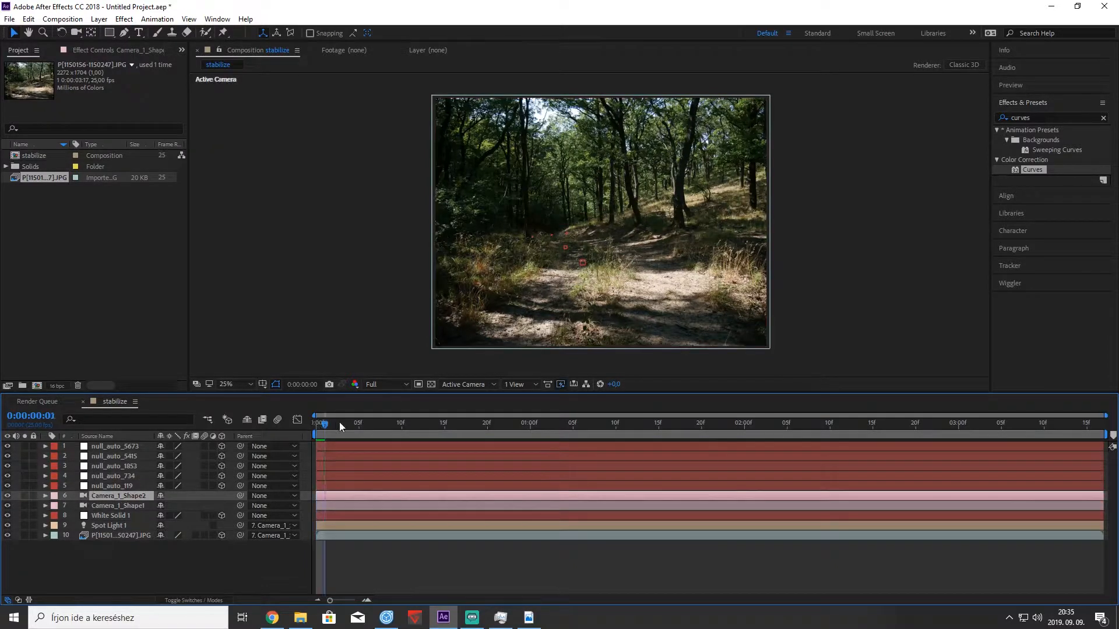
{"action": "left_click_drag", "start_coordinate": [341, 425], "coordinate": [484, 449]}
{"action": "key", "text": "Home"}
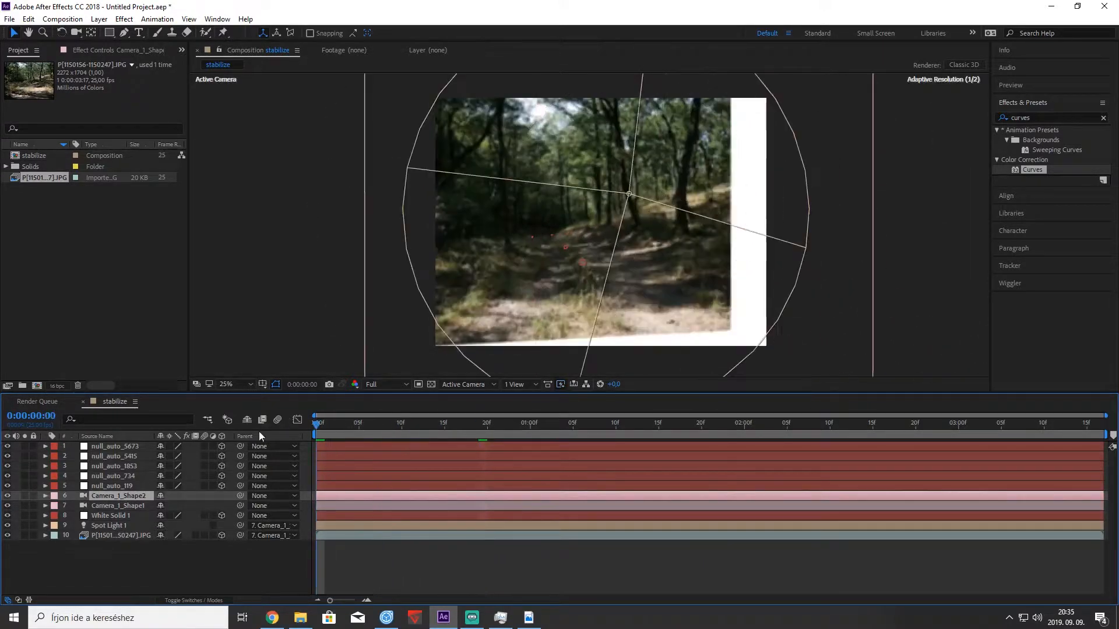
Enable keyframing for Camera_1_Shape2's Position and X, Y and Z Rotation at the first frame.
{"action": "left_click", "coordinate": [45, 495]}
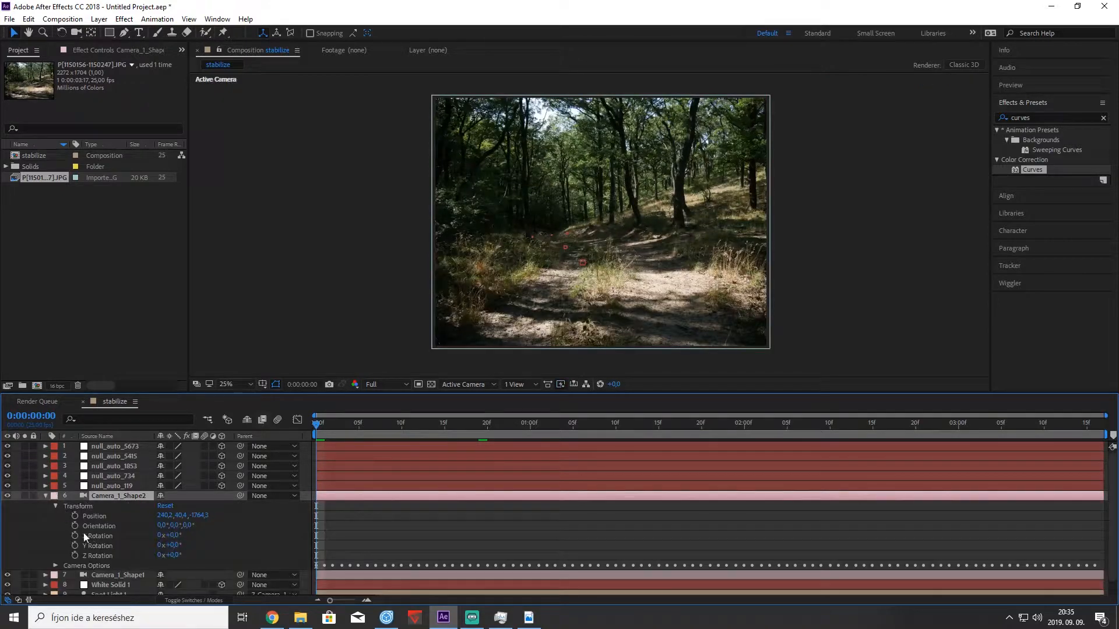
{"action": "left_click", "coordinate": [56, 566]}
{"action": "scroll", "coordinate": [55, 513], "scroll_direction": "down", "scroll_amount": 3}
{"action": "left_click", "coordinate": [54, 465]}
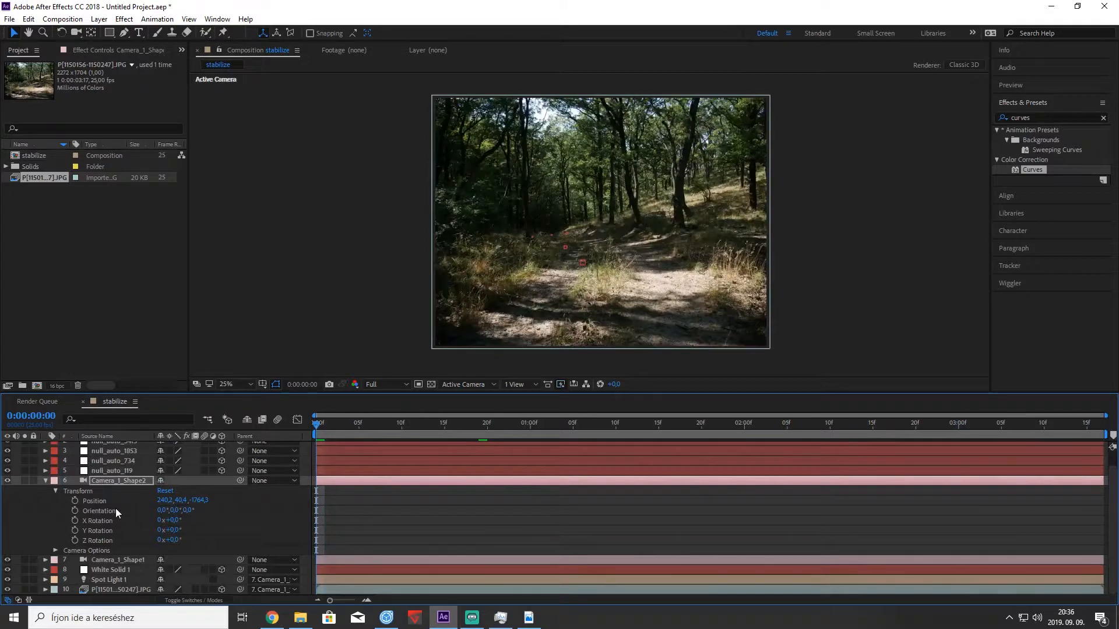
At 0:00:01:05, keyframe Camera_1_Shape2 closer to the projection with X position 162.2 and X, Y and Z Rotation of -3.0°, -18.0° and -1.0°.
{"action": "left_click", "coordinate": [573, 424]}
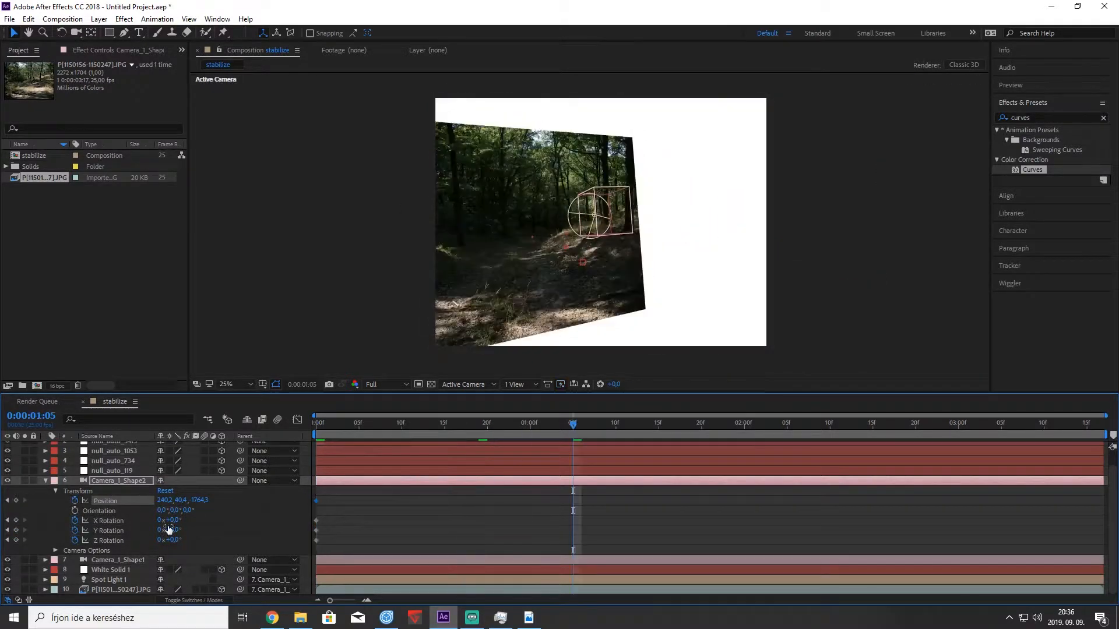
{"action": "mouse_move", "coordinate": [169, 530]}
{"action": "left_mouse_down"}
{"action": "mouse_move", "coordinate": [160, 530]}
{"action": "mouse_move", "coordinate": [174, 540]}
{"action": "left_mouse_up"}
{"action": "left_click_drag", "start_coordinate": [200, 501], "coordinate": [490, 527]}
{"action": "left_click_drag", "start_coordinate": [164, 500], "coordinate": [119, 502]}
{"action": "left_click_drag", "start_coordinate": [174, 531], "coordinate": [175, 521]}
Copy Camera_1_Shape2's Position and Rotation keyframes from 0:00:01:05 to 0:00:00:12.
{"action": "left_click_drag", "start_coordinate": [574, 425], "coordinate": [420, 427]}
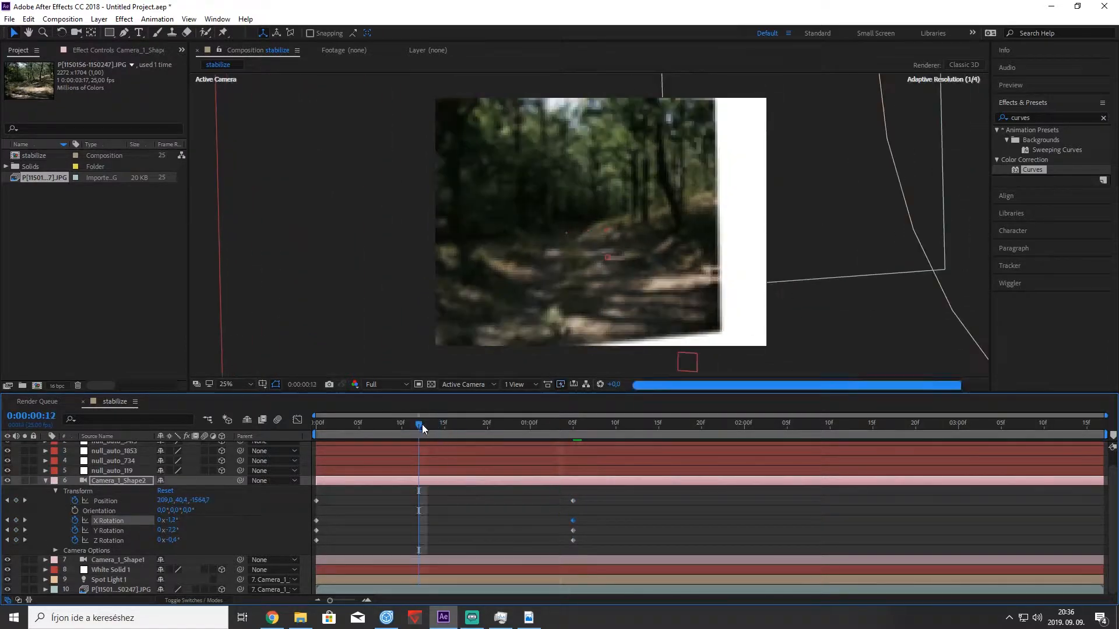
{"action": "left_click_drag", "start_coordinate": [586, 546], "coordinate": [557, 500]}
{"action": "key", "text": "ctrl+c"}
{"action": "key", "text": "ctrl+v"}
At 0:00:03:16, keyframe Camera_1_Shape2's Position to 162.2, 40.4, -219.3 and adjust its rotations to reframe the projected image.
{"action": "left_click_drag", "start_coordinate": [419, 425], "coordinate": [1100, 452]}
{"action": "left_click_drag", "start_coordinate": [202, 500], "coordinate": [810, 501]}
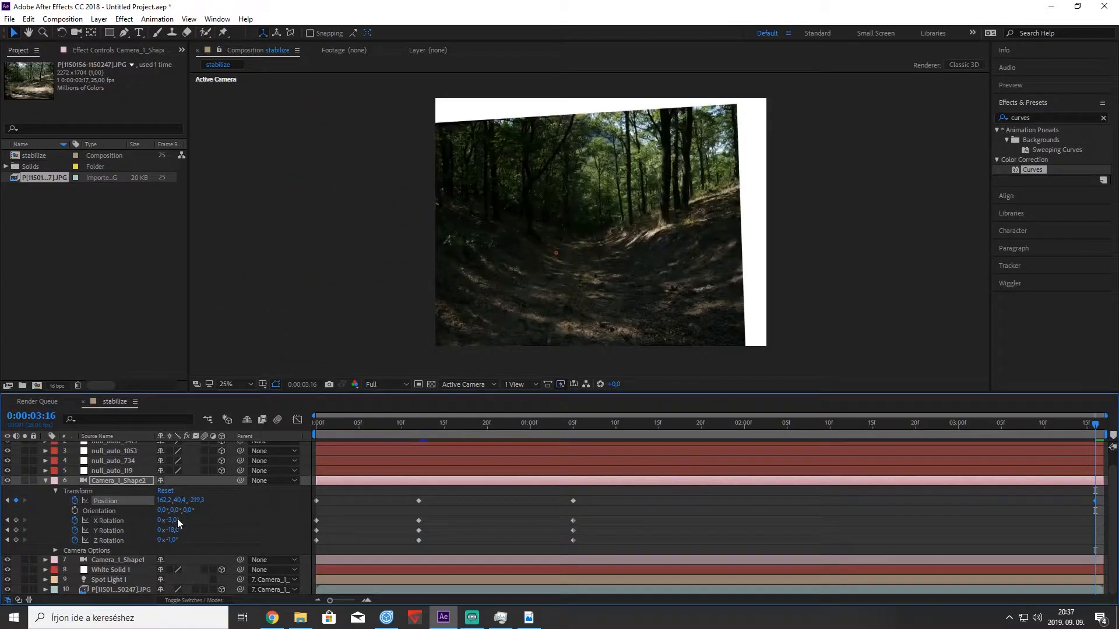
{"action": "mouse_move", "coordinate": [176, 530]}
{"action": "left_mouse_down"}
{"action": "mouse_move", "coordinate": [173, 539]}
{"action": "mouse_move", "coordinate": [171, 519]}
{"action": "left_mouse_up"}
Add Y Rotation keyframes to Camera_1_Shape2 at about 0:00:01:22, 0:00:02:13 (-20.9°) and 0:00:02:18 to keep the image framed.
{"action": "left_click_drag", "start_coordinate": [874, 432], "coordinate": [899, 430]}
{"action": "left_click_drag", "start_coordinate": [173, 530], "coordinate": [169, 531]}
{"action": "left_click", "coordinate": [719, 432]}
{"action": "left_click_drag", "start_coordinate": [984, 433], "coordinate": [855, 433]}
{"action": "left_click_drag", "start_coordinate": [170, 530], "coordinate": [173, 530]}
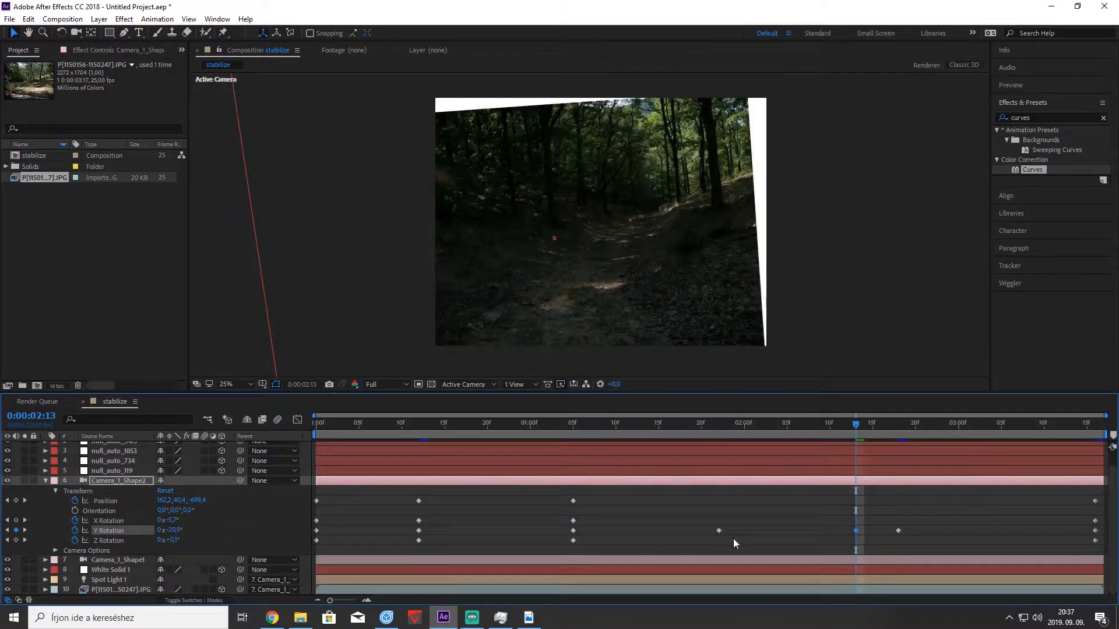
Apply Easy Ease to all of Camera_1_Shape2's Position and Rotation keyframes.
{"action": "left_click", "coordinate": [1107, 550]}
{"action": "left_click_drag", "start_coordinate": [1103, 547], "coordinate": [1092, 502]}
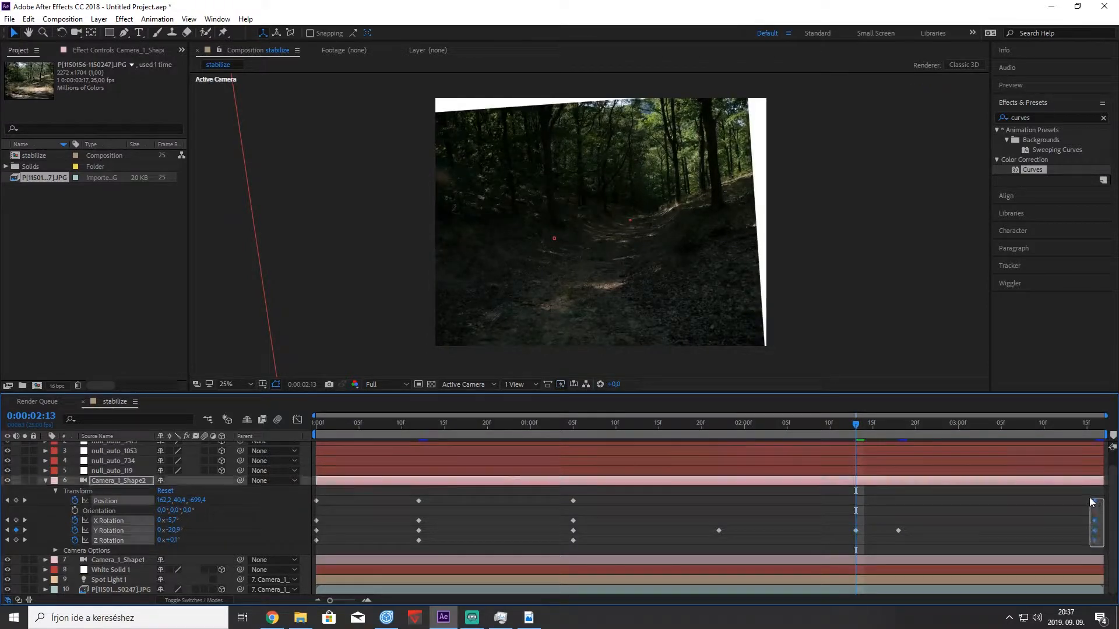
{"action": "left_click_drag", "start_coordinate": [1018, 500], "coordinate": [316, 491]}
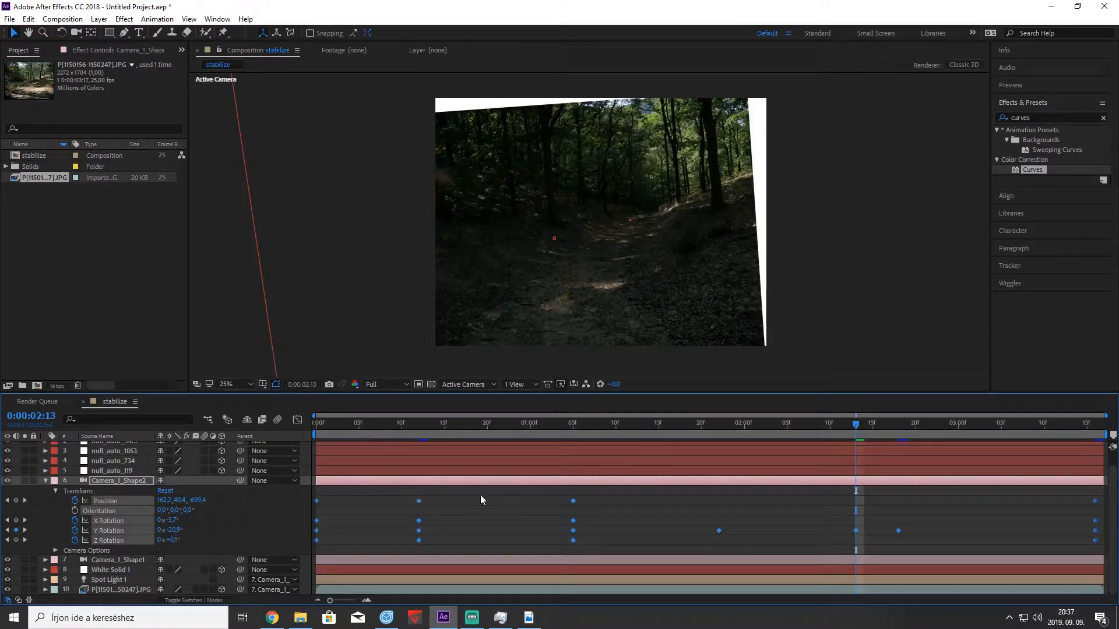
{"action": "key", "text": "F9"}
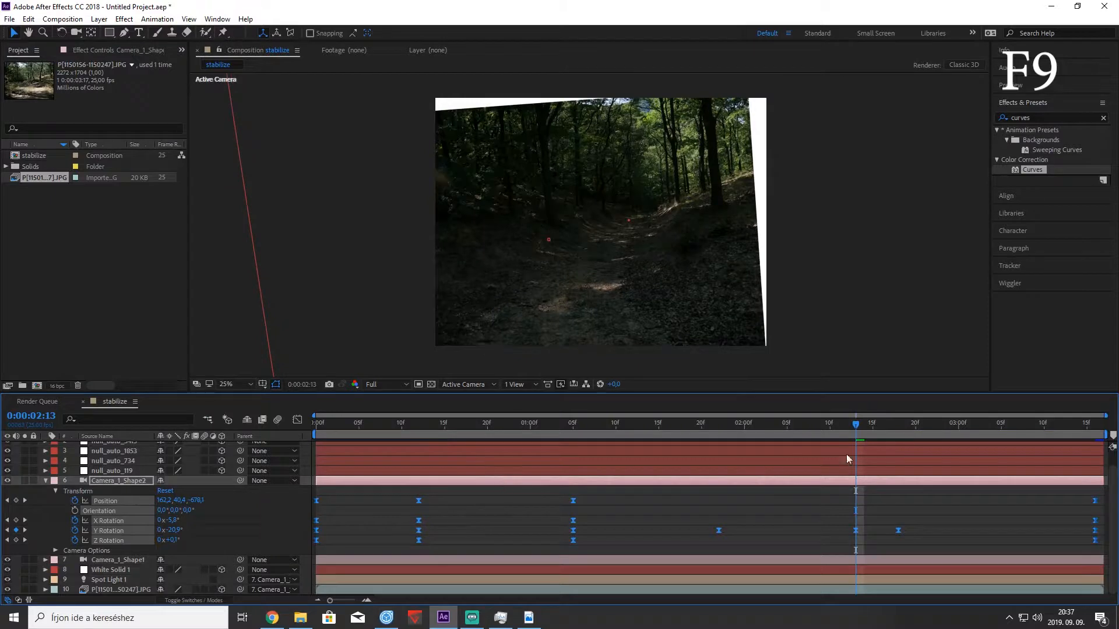
Set the composition preview resolution to Quarter and play back the eased camera move from the first frame.
{"action": "left_click_drag", "start_coordinate": [847, 429], "coordinate": [757, 414]}
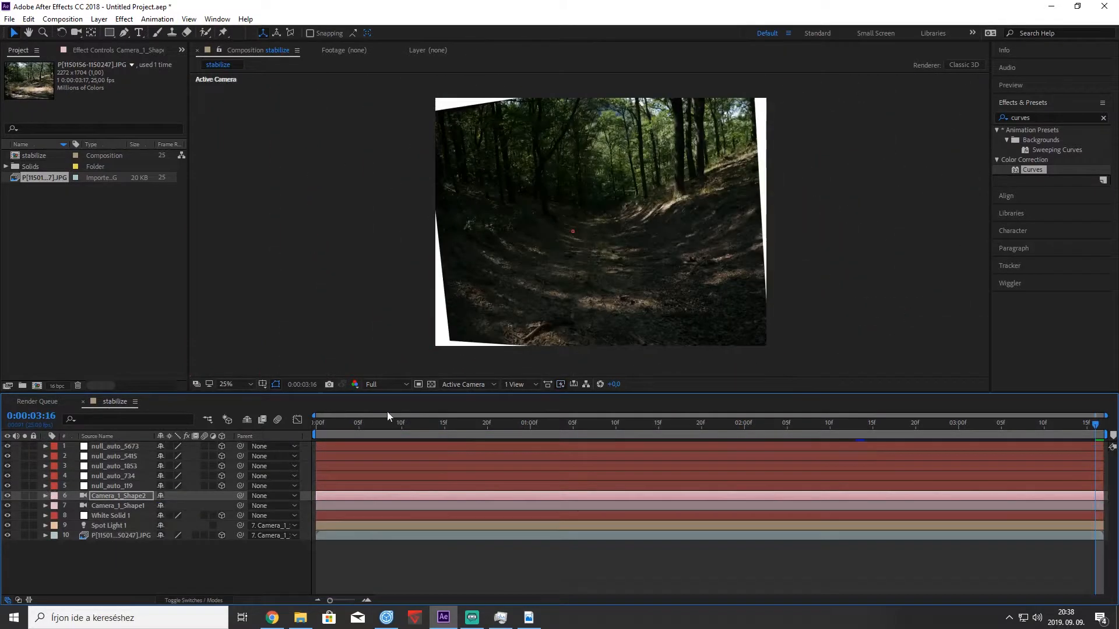
{"action": "key", "text": "Home"}
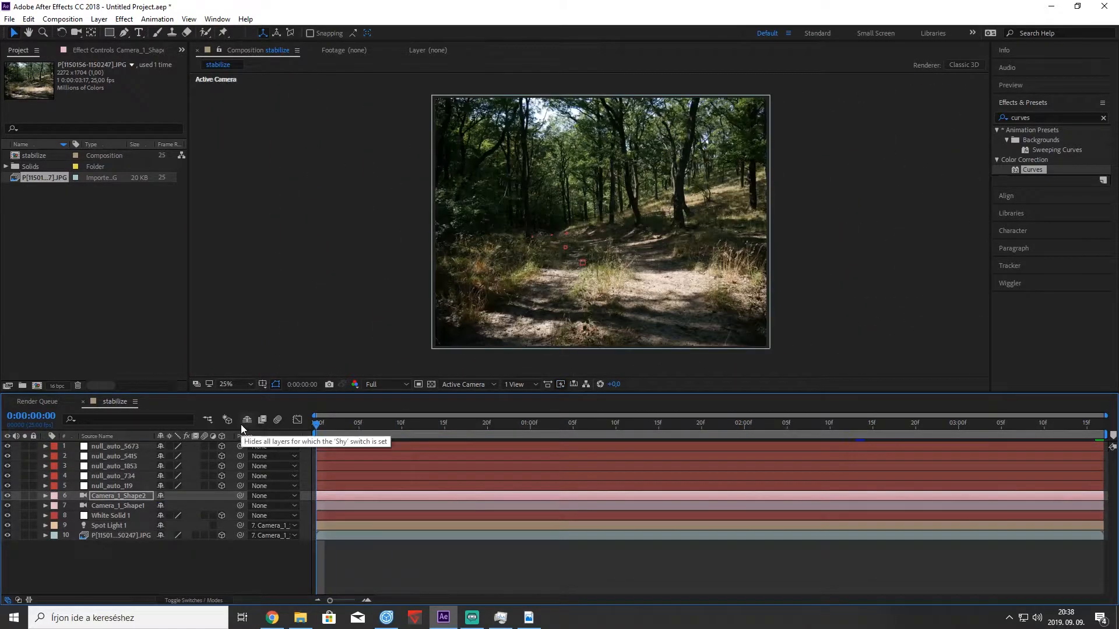
{"action": "left_click", "coordinate": [367, 383]}
{"action": "left_click", "coordinate": [388, 452]}
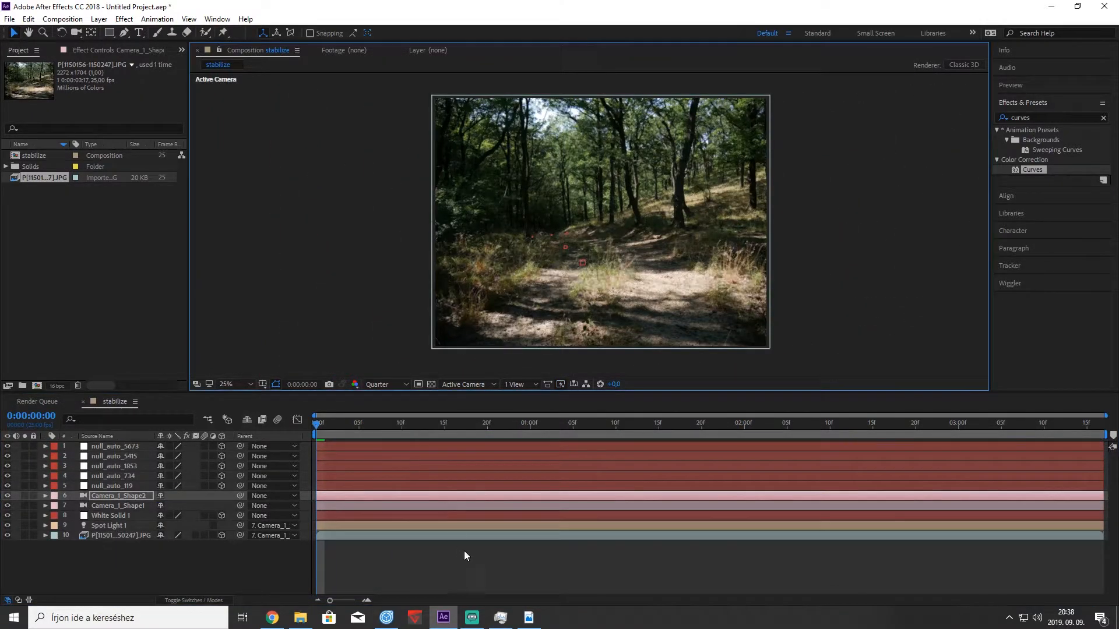
{"action": "left_click", "coordinate": [464, 550]}
{"action": "key", "text": "space"}
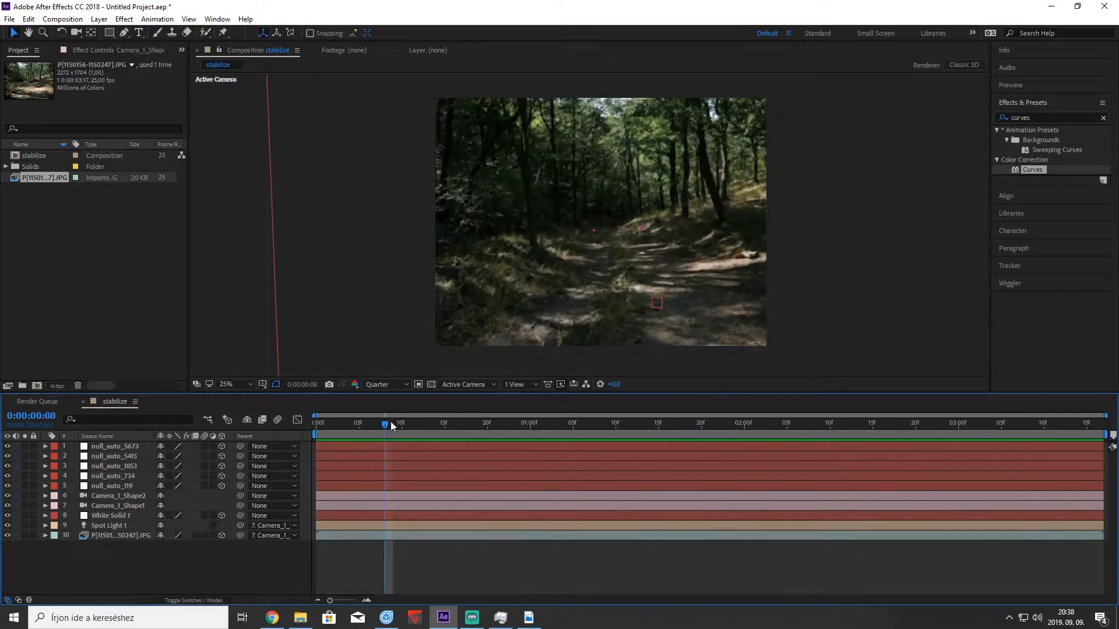
{"action": "key", "text": "space"}
{"action": "left_click_drag", "start_coordinate": [317, 425], "coordinate": [262, 365]}
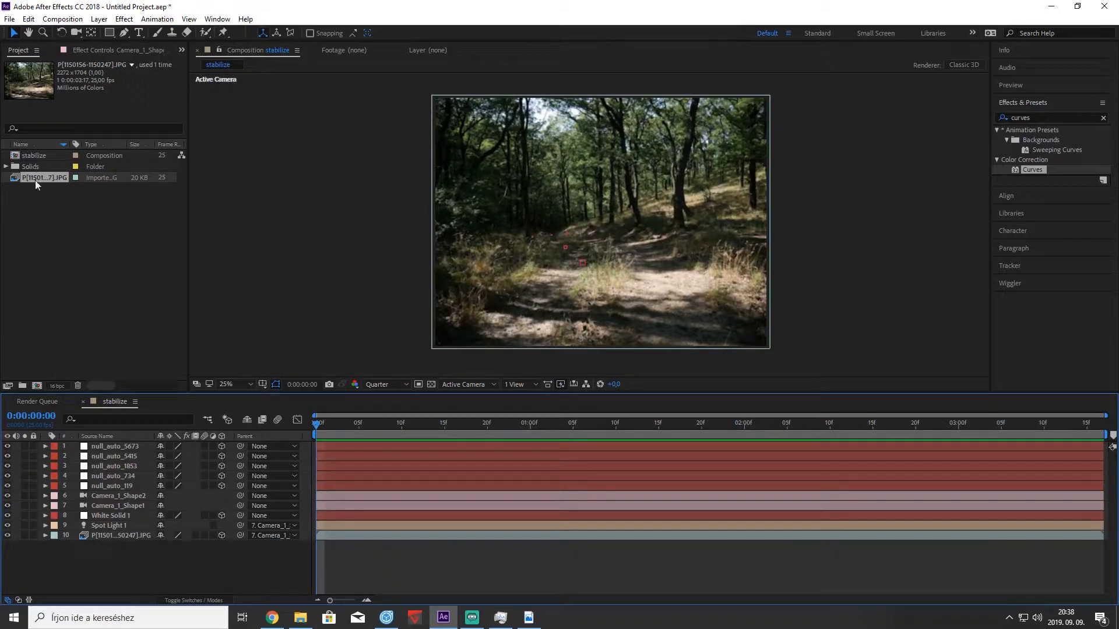
Create a new composition, Comp 1, sized 1920 by 1080 at 25 fps with a 0:00:03:17 duration.
{"action": "left_click", "coordinate": [36, 387]}
{"action": "left_click", "coordinate": [436, 378]}
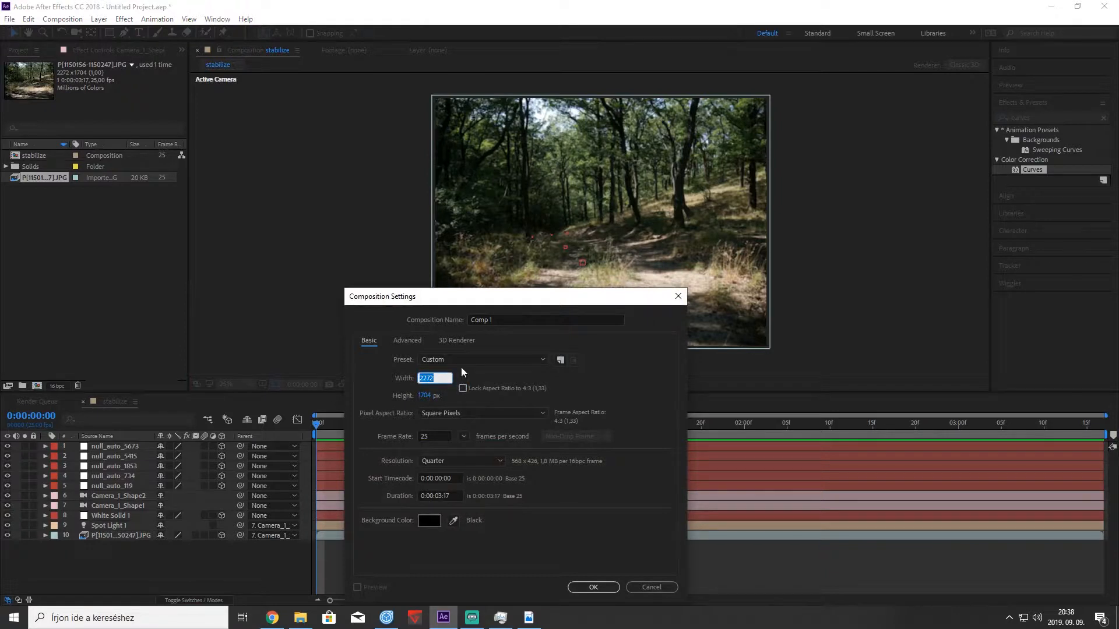
{"action": "type", "text": "1920"}
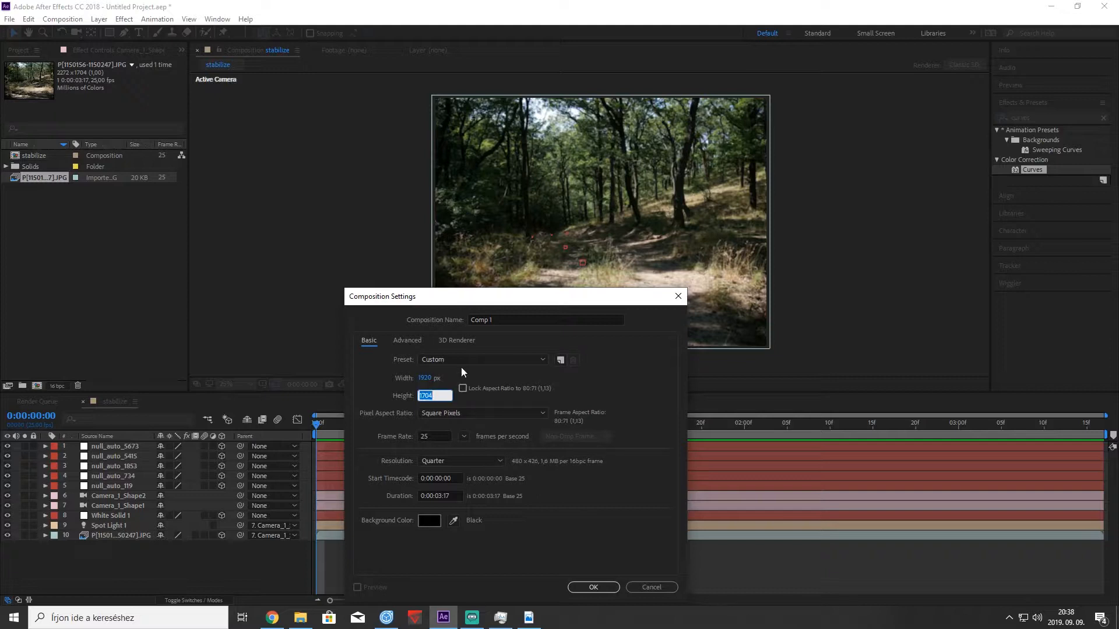
{"action": "type", "text": "10"}
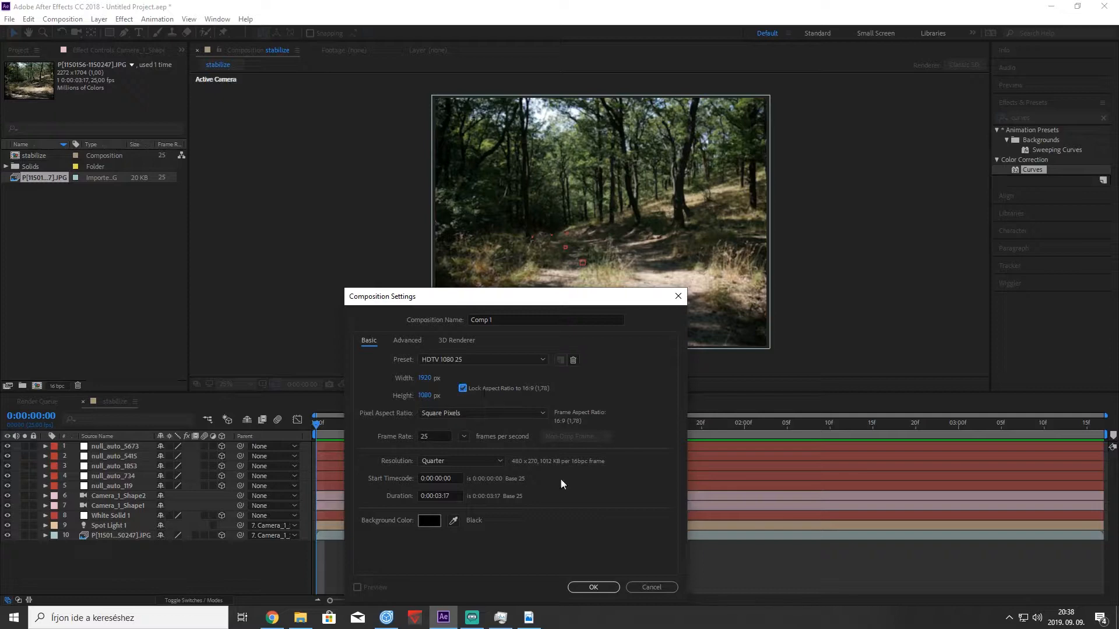
{"action": "left_click", "coordinate": [595, 588]}
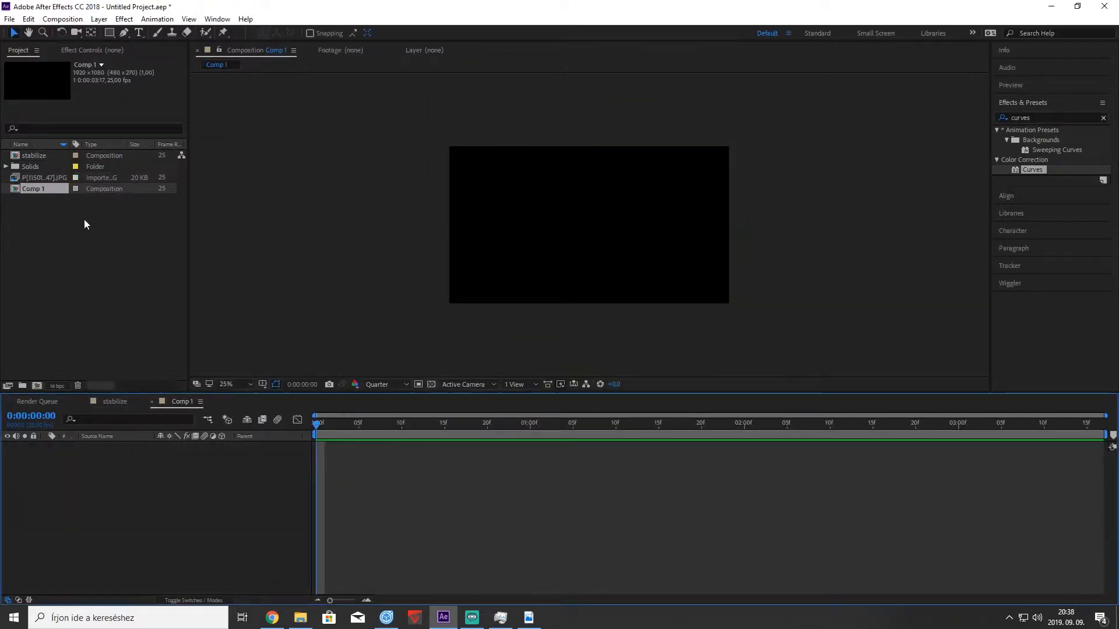
Nest the stabilize composition in Comp 1 and preview its framing up to 0:00:02:02.
{"action": "left_click_drag", "start_coordinate": [34, 156], "coordinate": [143, 465]}
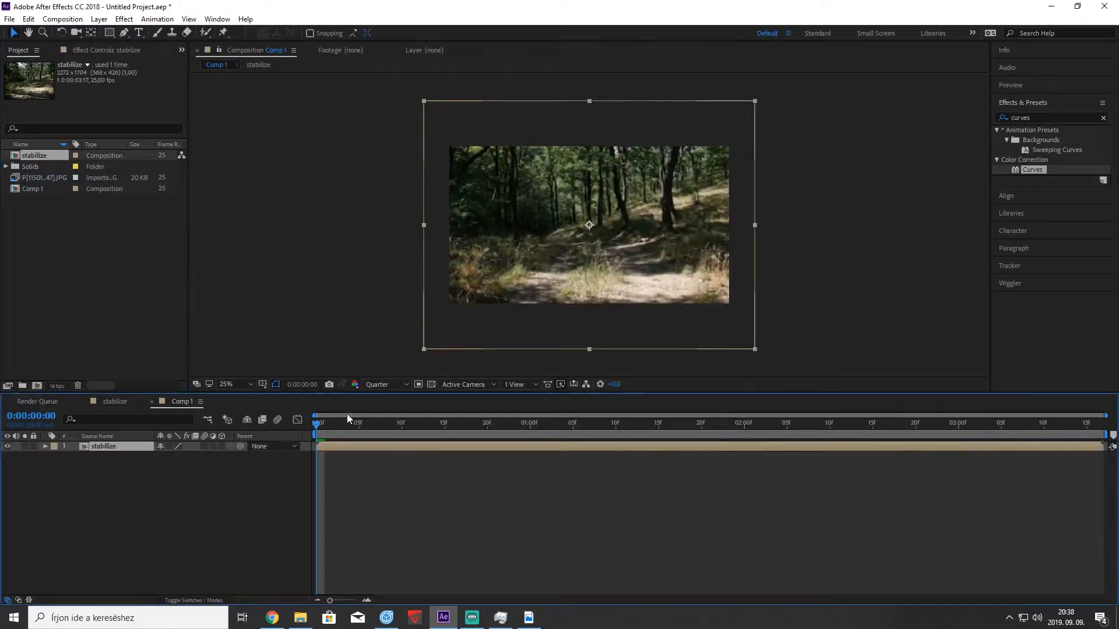
{"action": "left_click_drag", "start_coordinate": [347, 414], "coordinate": [305, 442]}
{"action": "left_click_drag", "start_coordinate": [238, 431], "coordinate": [759, 435]}
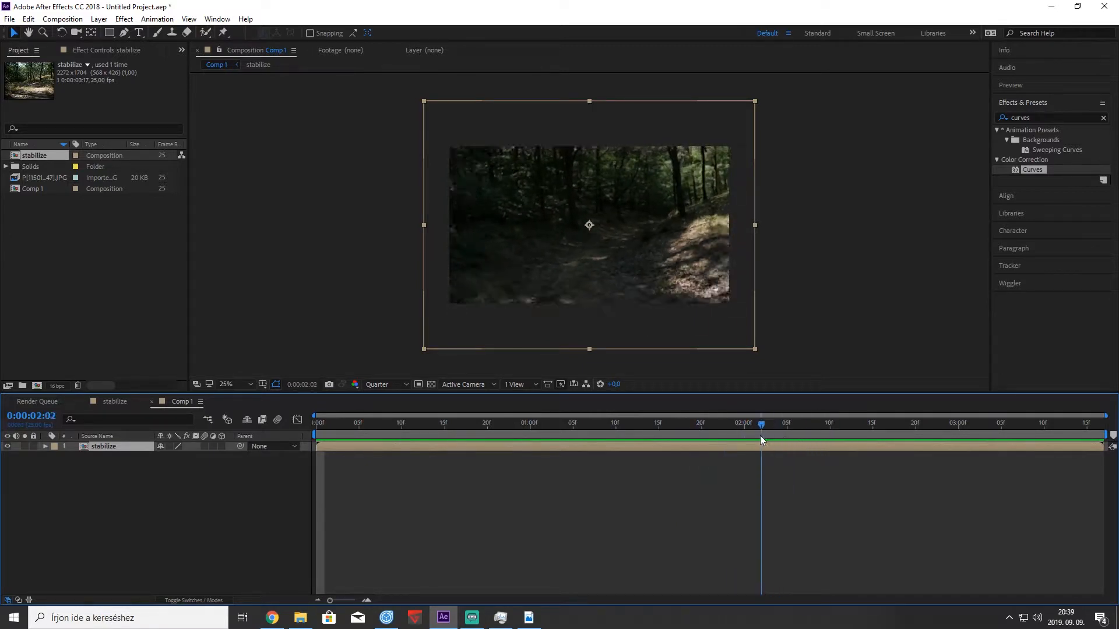
Keyframe the stabilize layer's Position at 0:00:02:02 and shift the layer to 1068, 532 at 0:00:02:08.
{"action": "left_click", "coordinate": [46, 446]}
{"action": "left_click", "coordinate": [55, 457]}
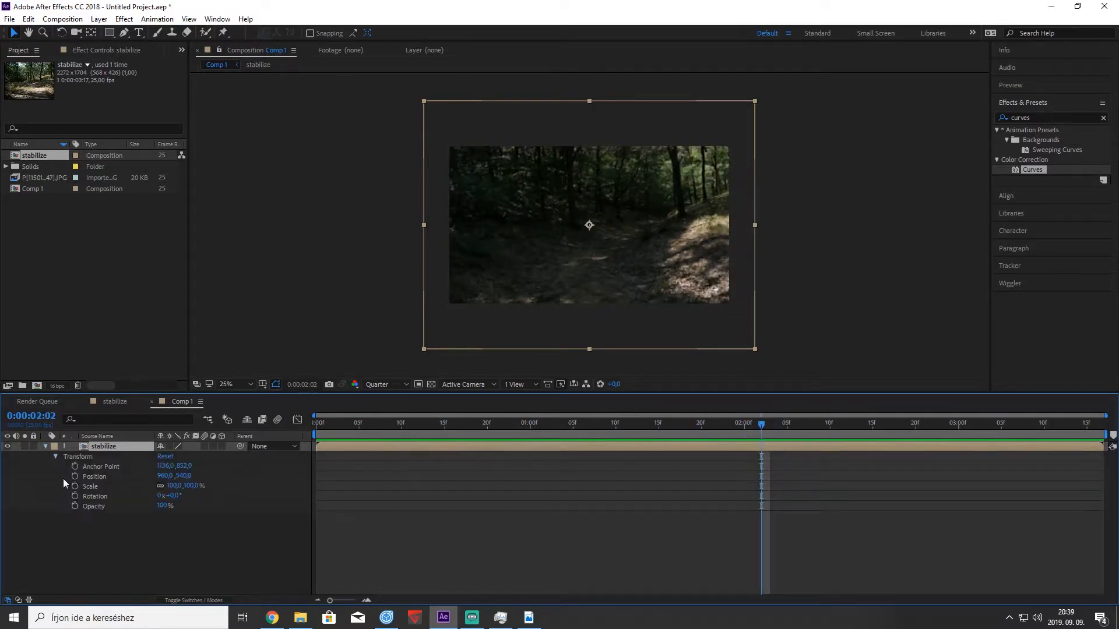
{"action": "left_click_drag", "start_coordinate": [752, 435], "coordinate": [810, 433]}
{"action": "left_click_drag", "start_coordinate": [701, 268], "coordinate": [716, 267]}
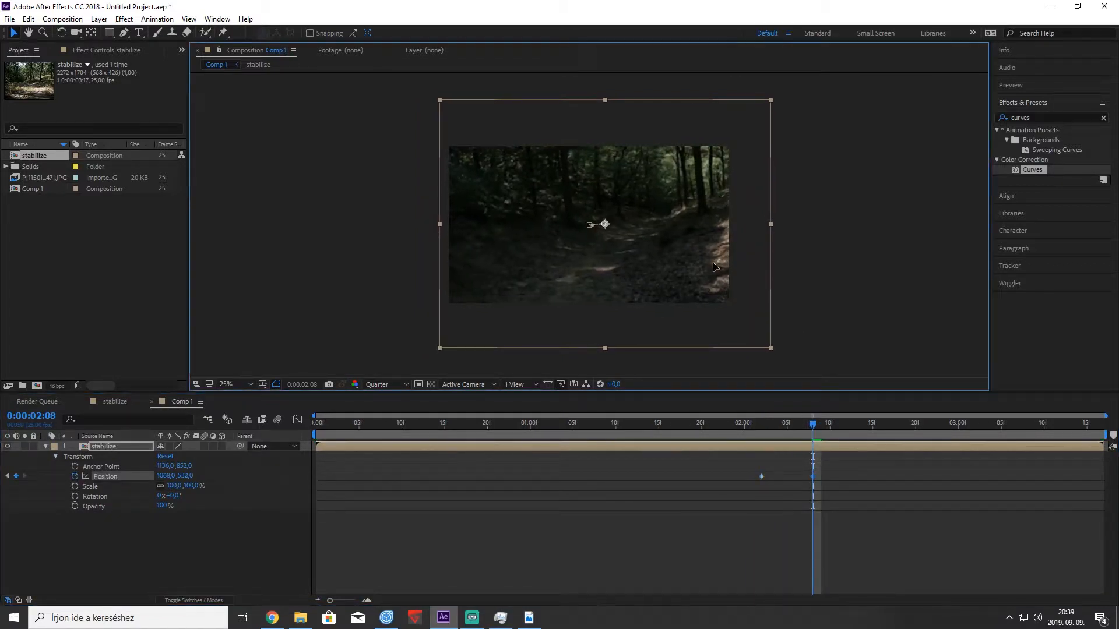
Preview the reframing and add a Position keyframe at 0:00:02:06, nudging the stabilize layer right to cover the exposed frame edge.
{"action": "key", "text": "space"}
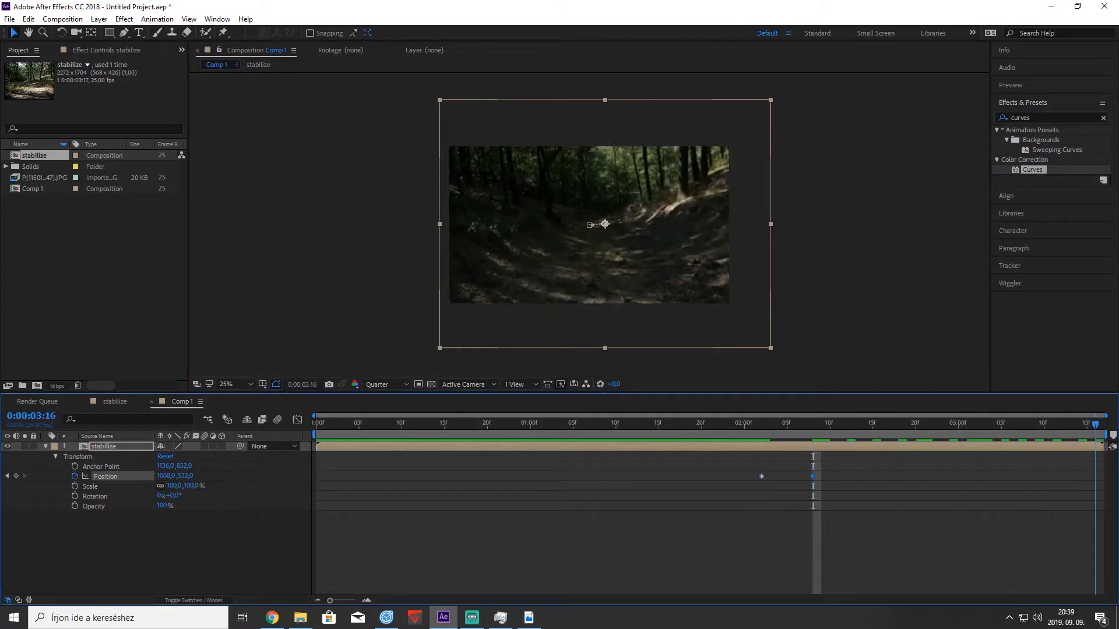
{"action": "left_click_drag", "start_coordinate": [728, 419], "coordinate": [792, 423]}
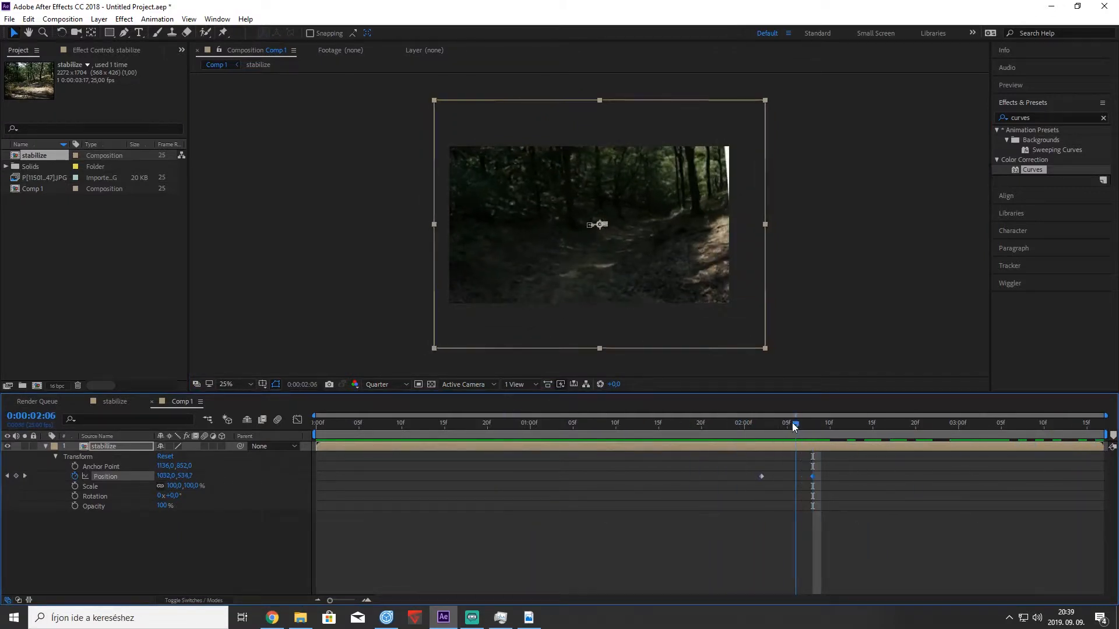
{"action": "left_click_drag", "start_coordinate": [598, 282], "coordinate": [605, 280]}
{"action": "key", "text": "space"}
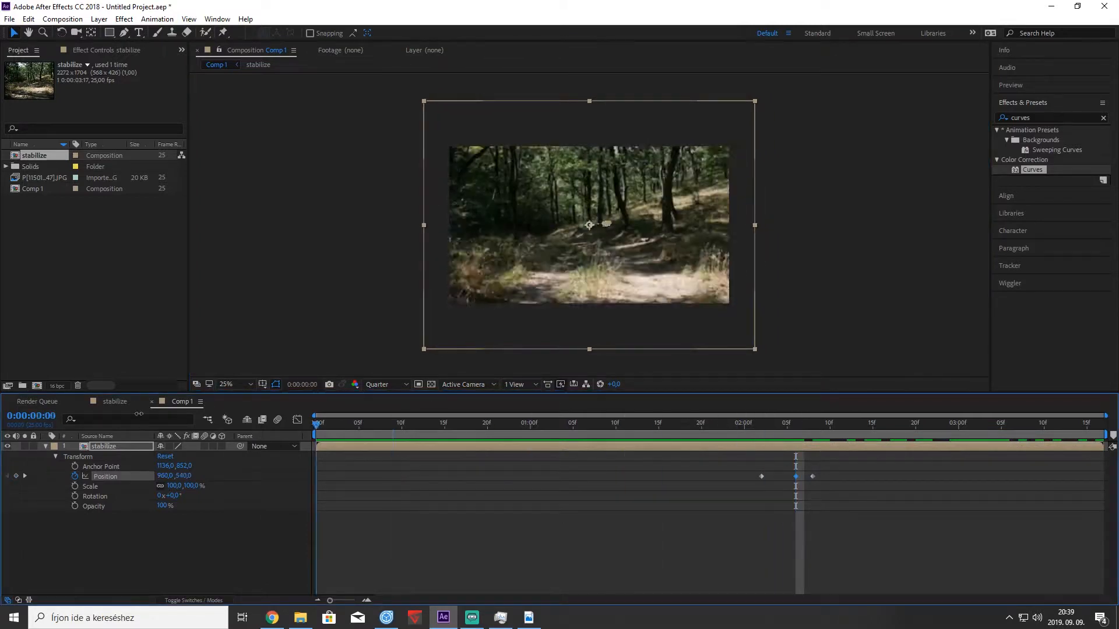
Apply Easy Ease to all three Position keyframes of the stabilize layer and play back the reframed motion.
{"action": "left_click_drag", "start_coordinate": [865, 492], "coordinate": [729, 468]}
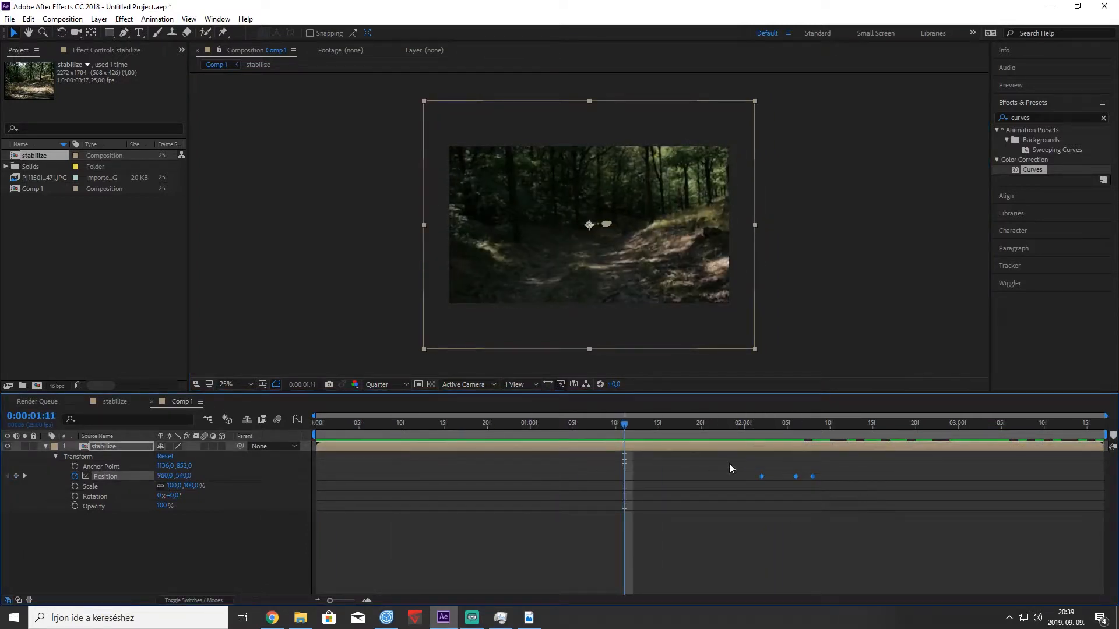
{"action": "key", "text": "F9"}
{"action": "key", "text": "space"}
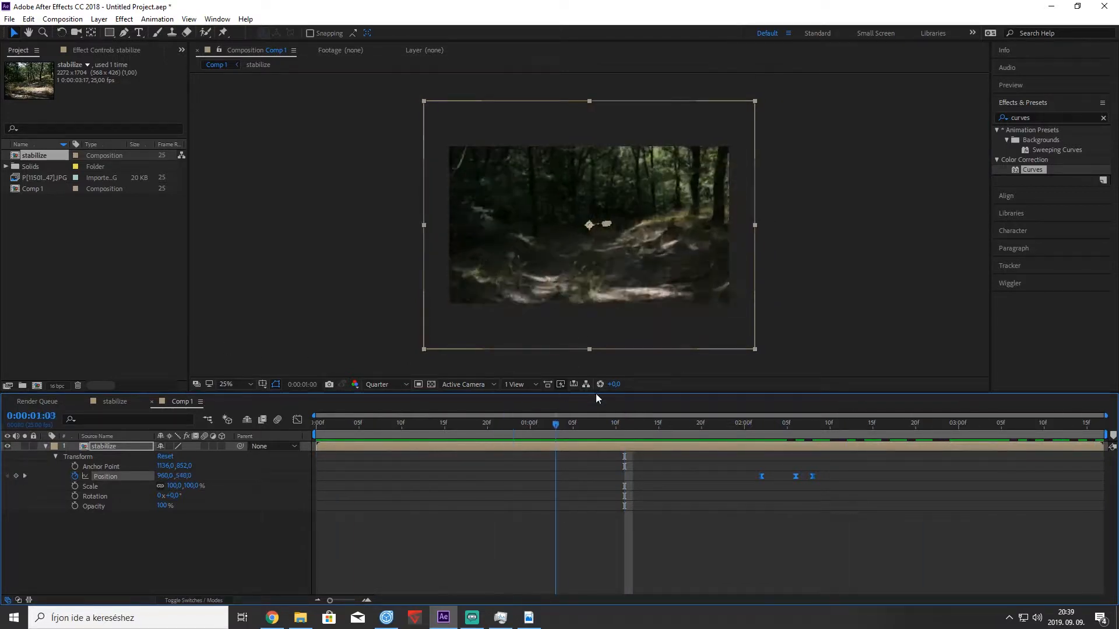
{"action": "left_click", "coordinate": [521, 475]}
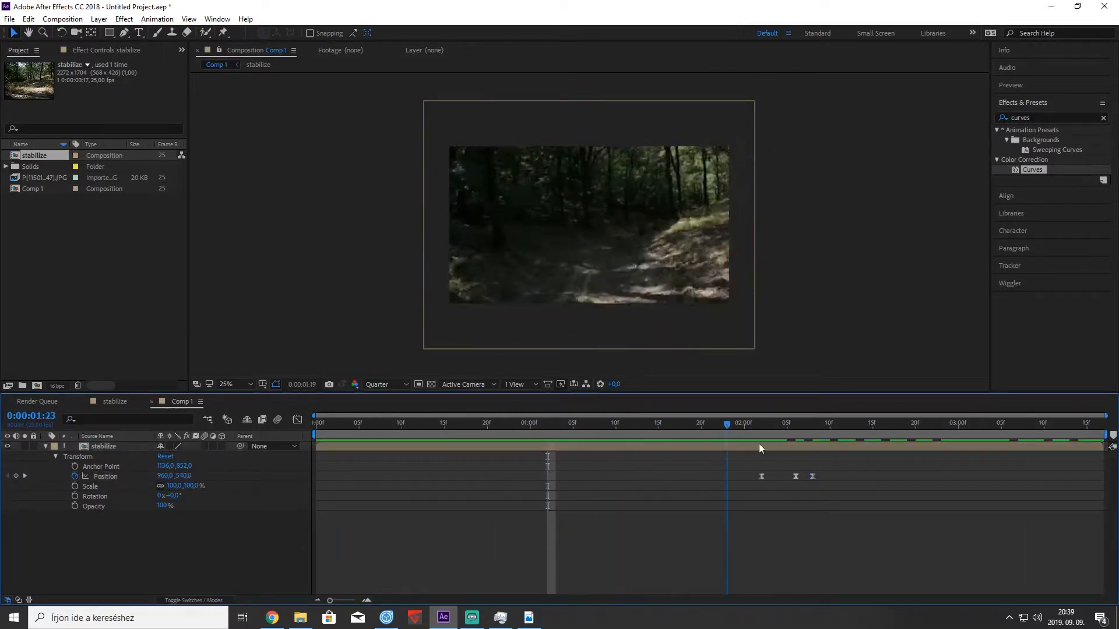
{"action": "key", "text": "space"}
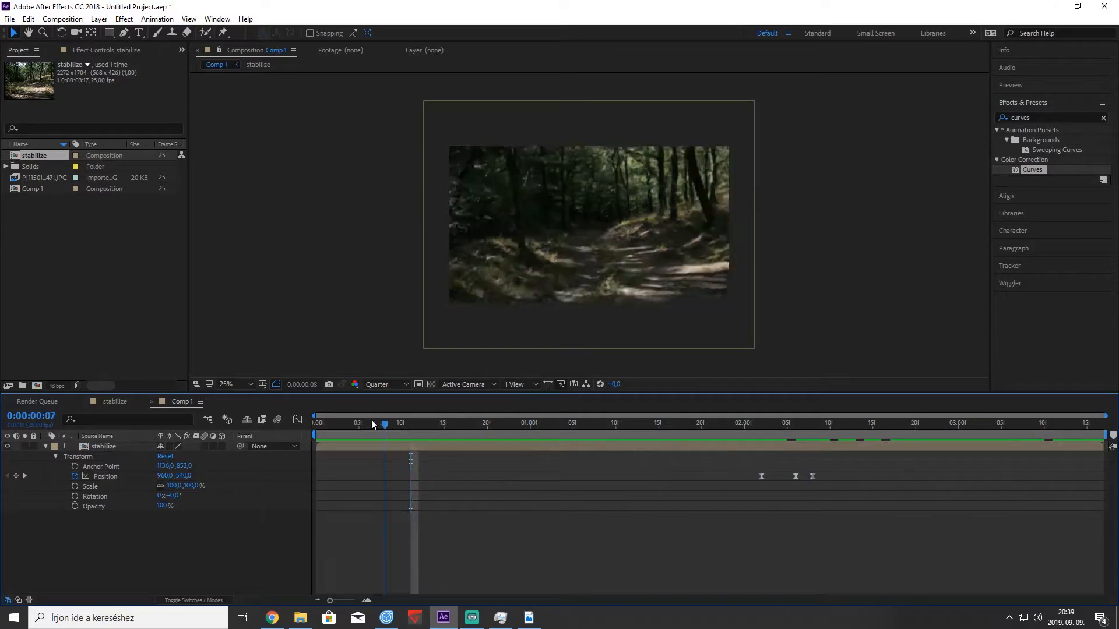
Compare the first frame in the stabilize composition with the reframed footage in Comp 1.
{"action": "key", "text": "Home"}
{"action": "left_click", "coordinate": [104, 402]}
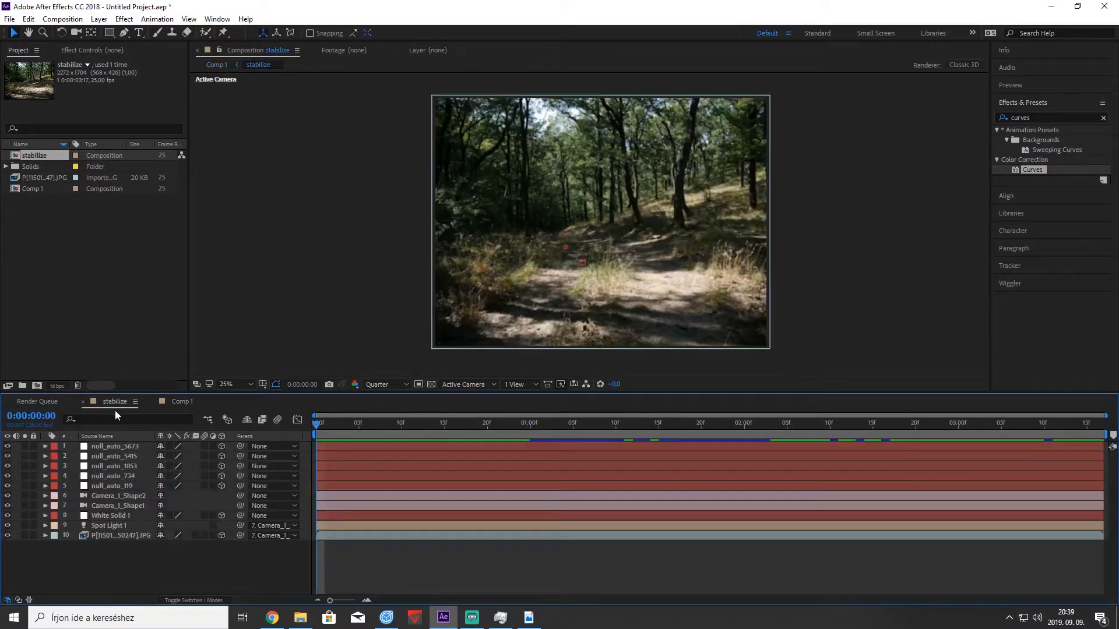
{"action": "left_click", "coordinate": [182, 402]}
{"action": "key", "text": "End"}
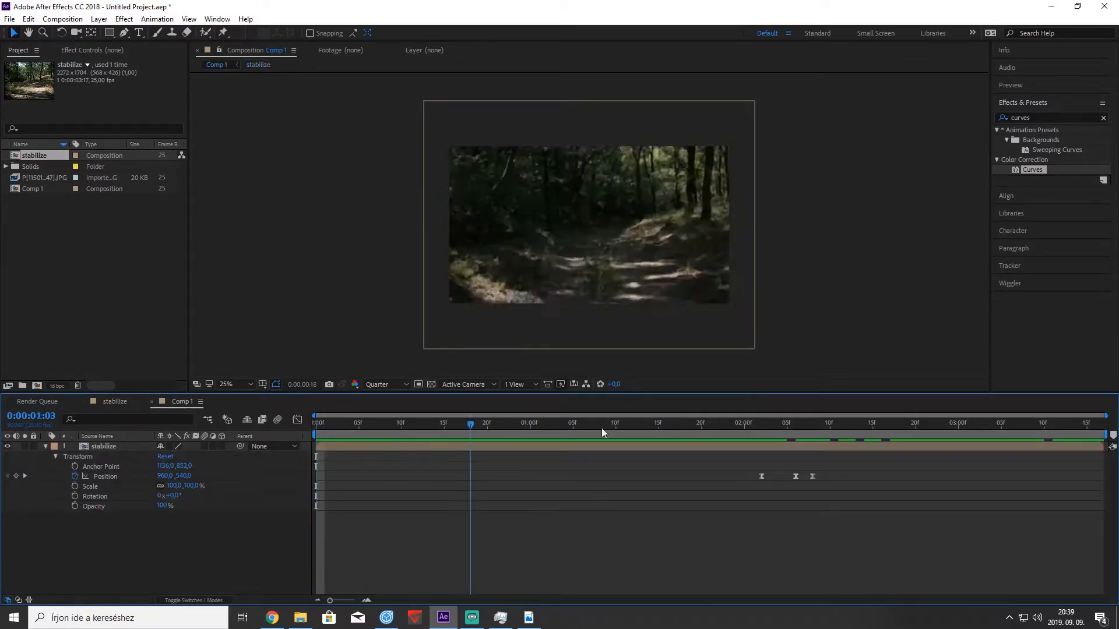
Collapse the stabilize layer's properties, set the Comp 1 preview resolution to Full, and play back the whole composition.
{"action": "left_click", "coordinate": [45, 446]}
{"action": "left_click_drag", "start_coordinate": [693, 425], "coordinate": [249, 416]}
{"action": "scroll", "coordinate": [557, 264], "scroll_direction": "up", "scroll_amount": 2}
{"action": "left_click", "coordinate": [397, 384]}
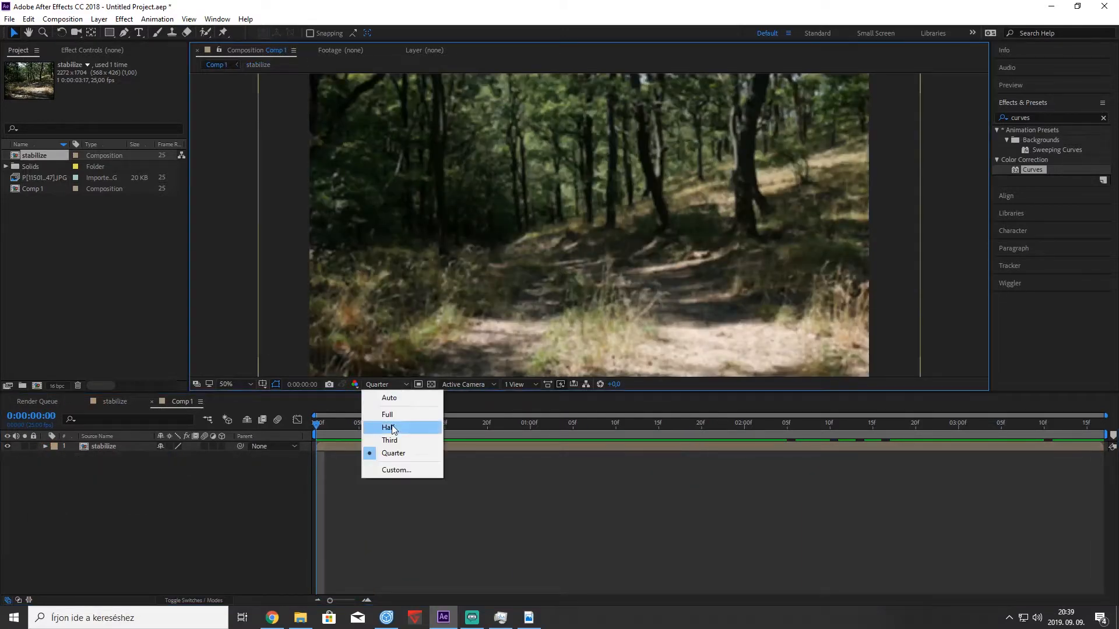
{"action": "left_click", "coordinate": [399, 413]}
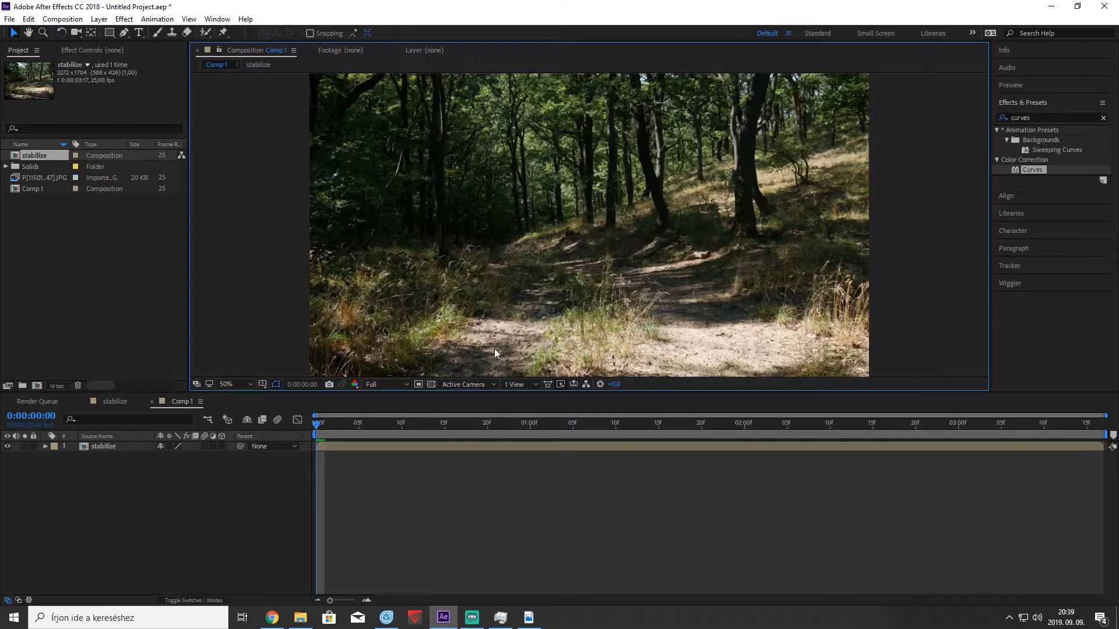
{"action": "key", "text": "space"}
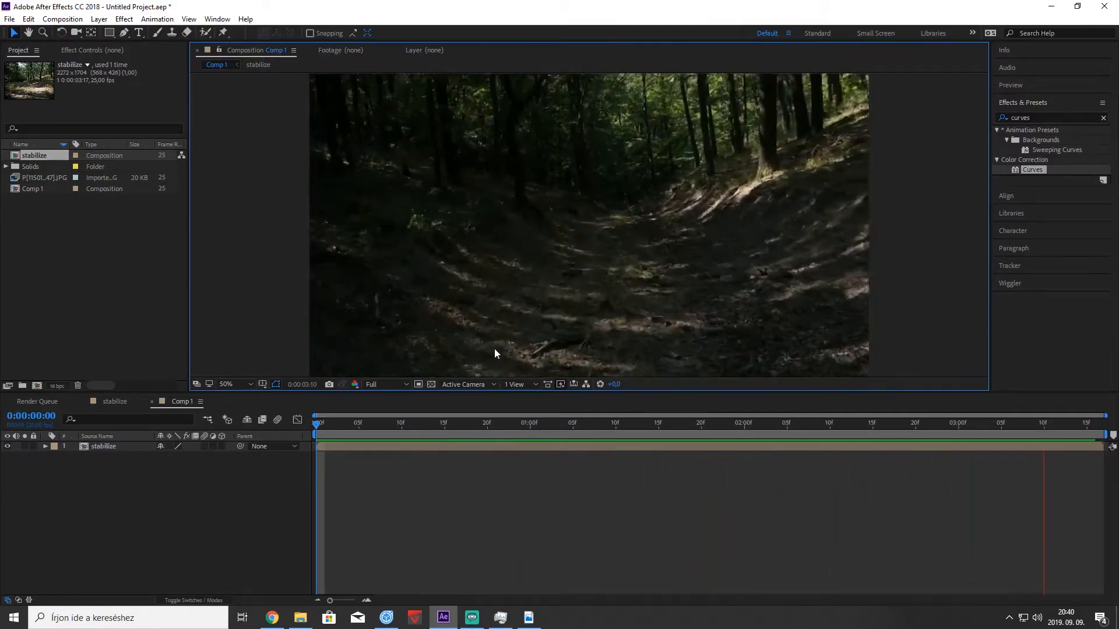
{"action": "key", "text": "space"}
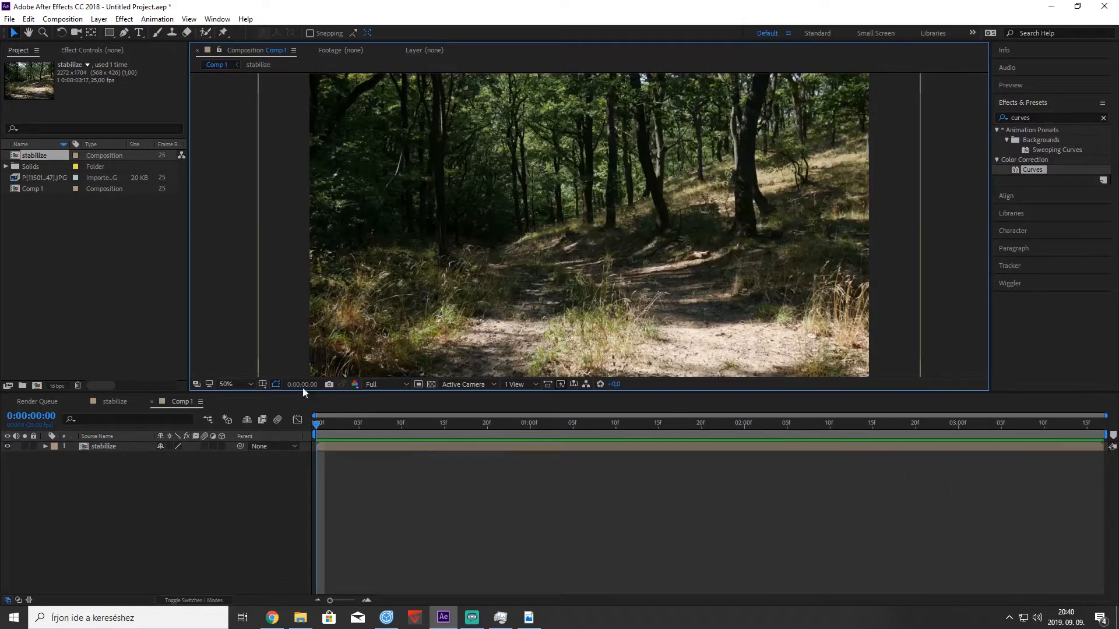
Replay and scrub the first second of Comp 1 at full resolution to check the stabilized motion.
{"action": "left_click_drag", "start_coordinate": [317, 423], "coordinate": [320, 371]}
{"action": "key", "text": "space"}
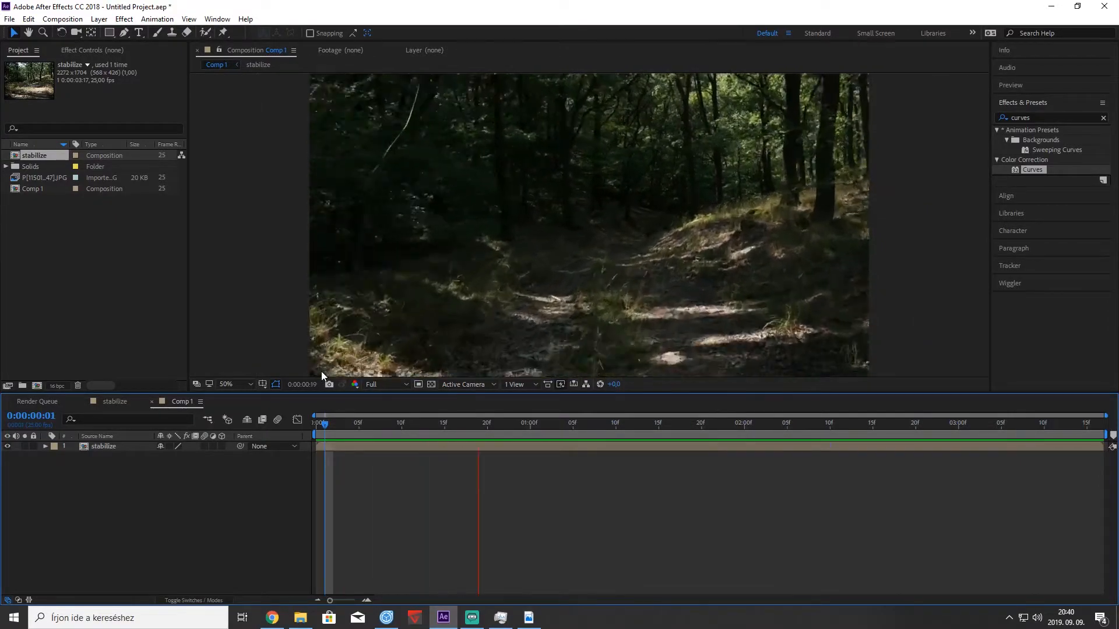
{"action": "left_click", "coordinate": [383, 425]}
{"action": "left_click_drag", "start_coordinate": [380, 425], "coordinate": [409, 376]}
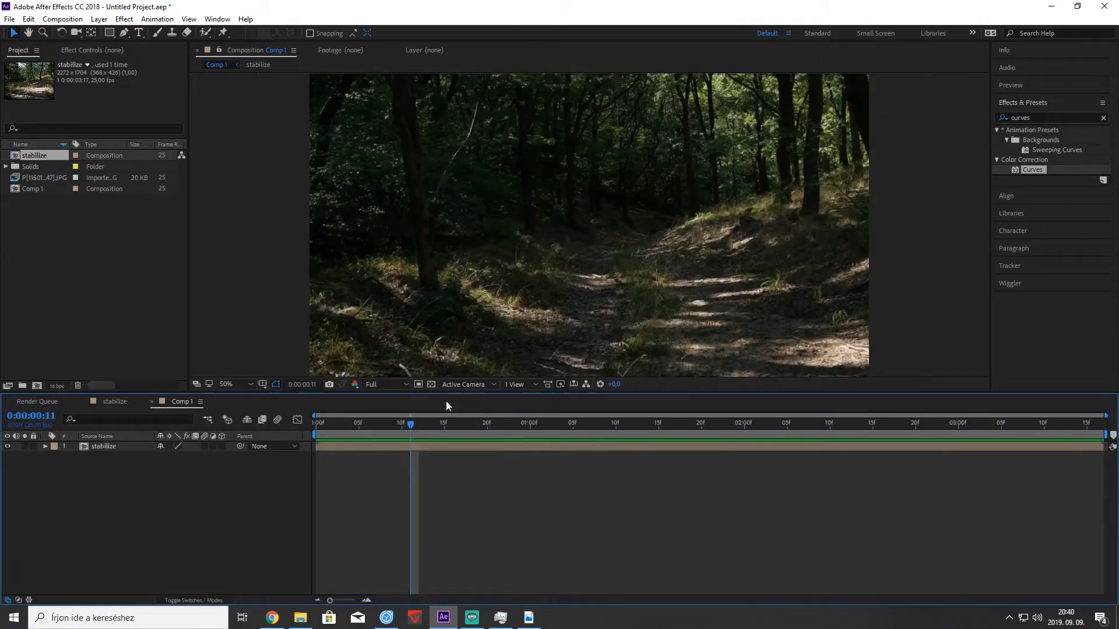
{"action": "key", "text": "space"}
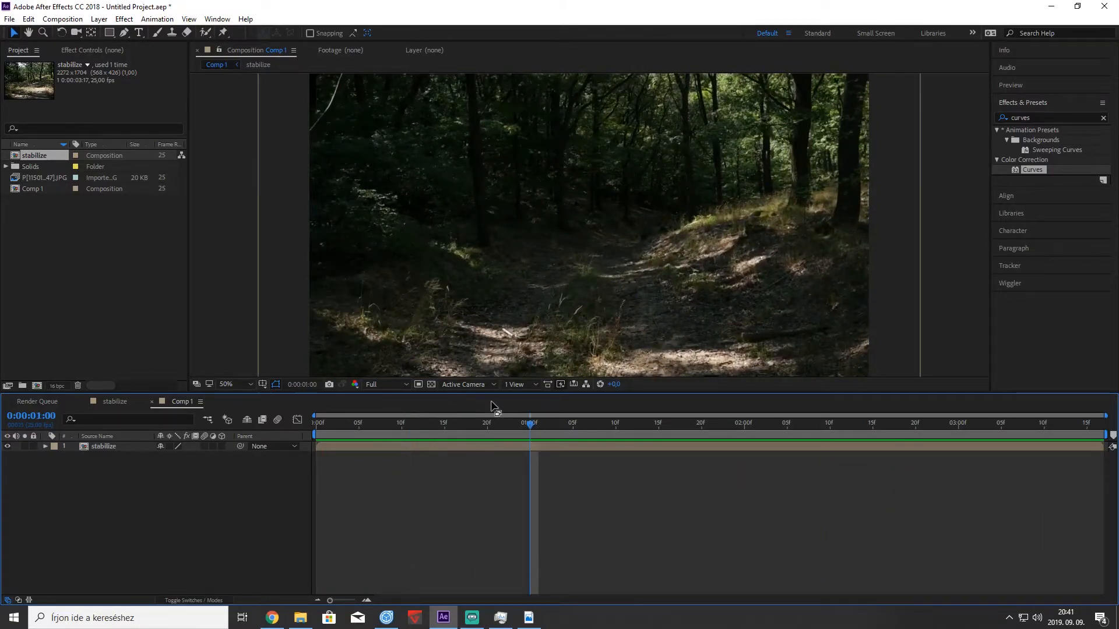
{"action": "left_click_drag", "start_coordinate": [529, 427], "coordinate": [315, 402]}
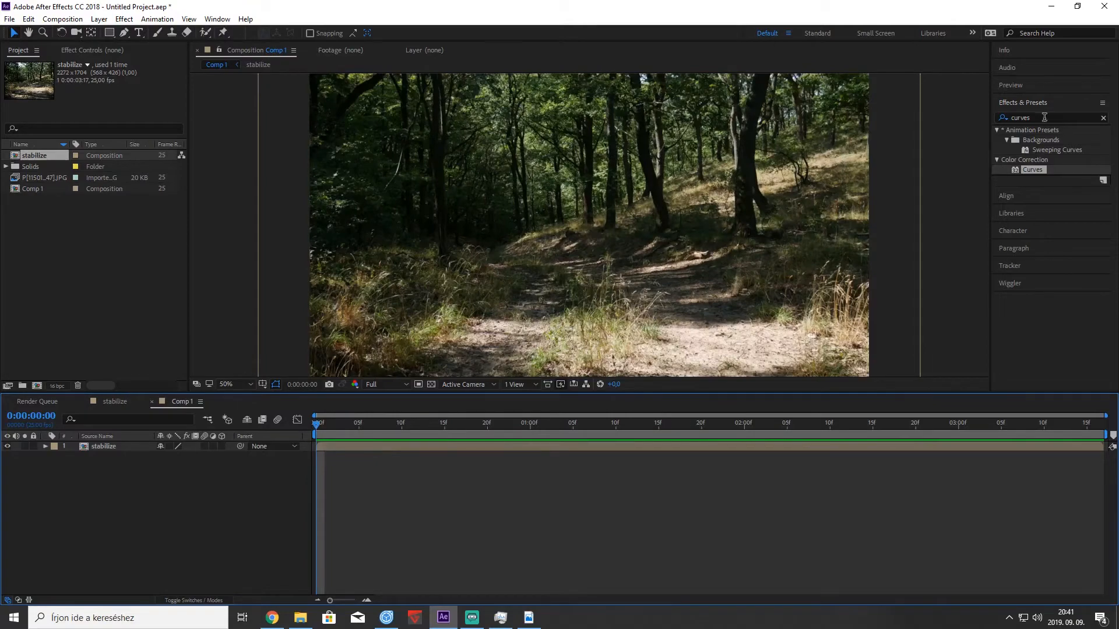
Replace the effects search with "warp" and apply Warp Stabilizer VFX to the stabilize layer in Comp 1.
{"action": "key", "text": "BackSpace"}
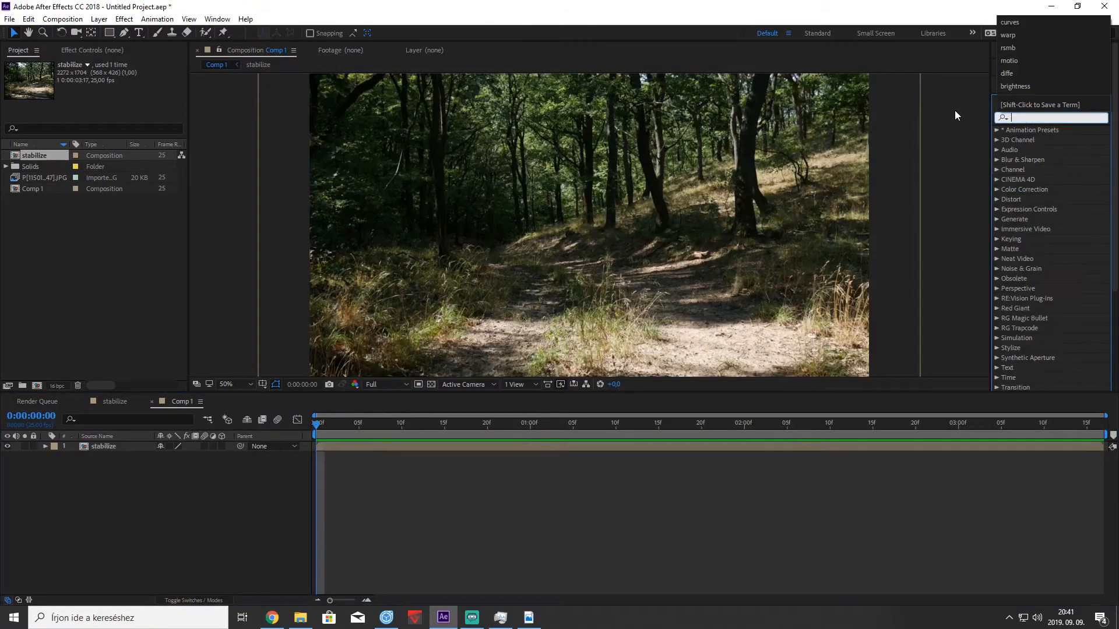
{"action": "left_click_drag", "start_coordinate": [366, 417], "coordinate": [299, 385]}
{"action": "left_click_drag", "start_coordinate": [327, 420], "coordinate": [740, 498]}
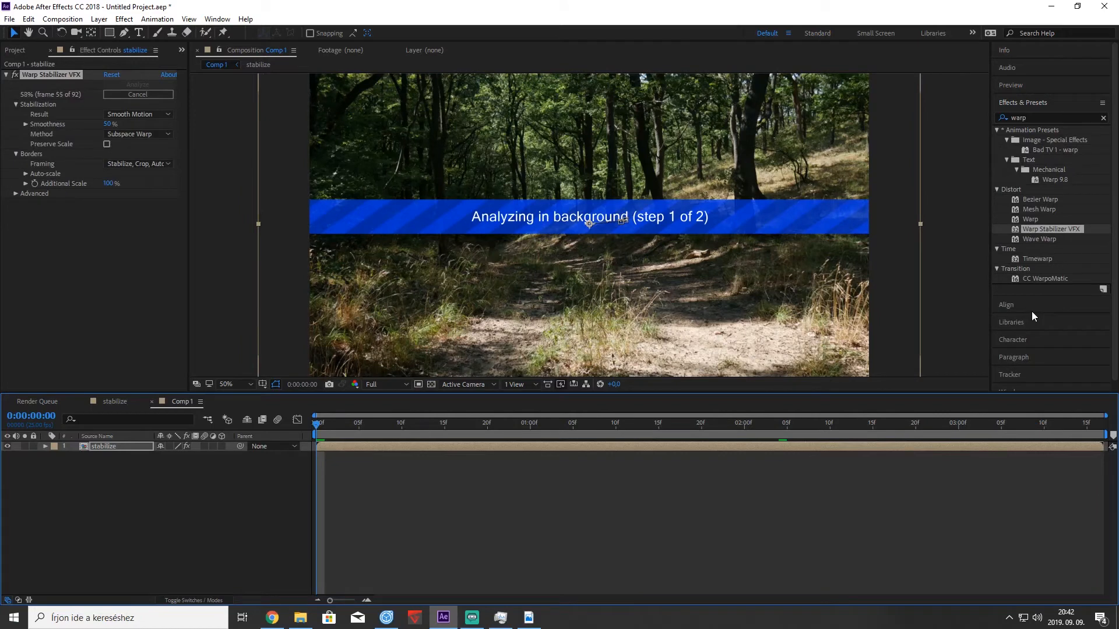